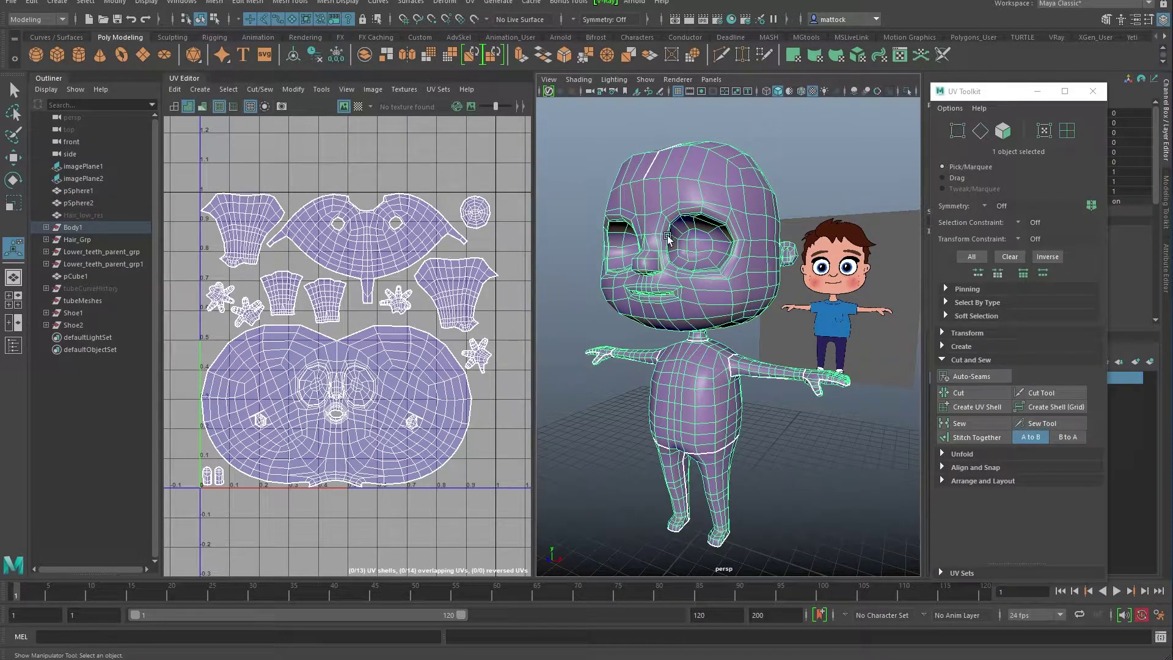
Deselect the body and turn on visibility for the TshirtL and TrousersL layers, keeping the UV Toolkit clear of the layer list.
{"action": "right_click_drag", "start_coordinate": [701, 346], "coordinate": [745, 347], "text": "alt"}
{"action": "left_click", "coordinate": [746, 339]}
{"action": "left_click_drag", "start_coordinate": [1005, 100], "coordinate": [836, 96]}
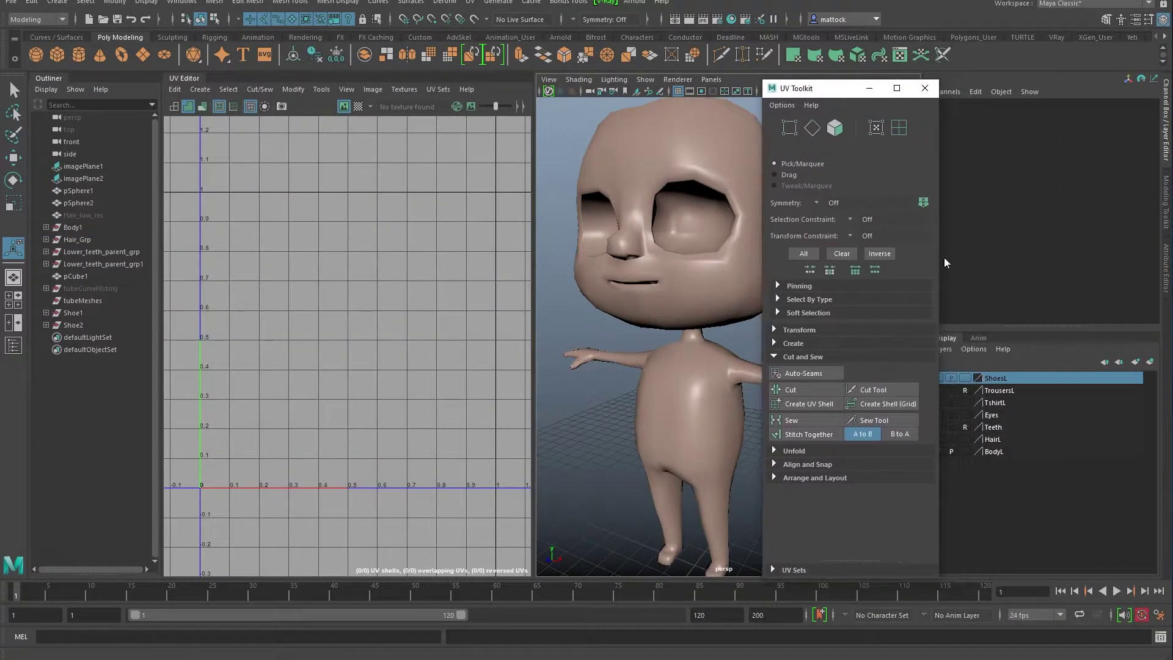
{"action": "left_click_drag", "start_coordinate": [860, 92], "coordinate": [689, 98]}
{"action": "left_click", "coordinate": [937, 403]}
{"action": "left_click_drag", "start_coordinate": [673, 94], "coordinate": [780, 78]}
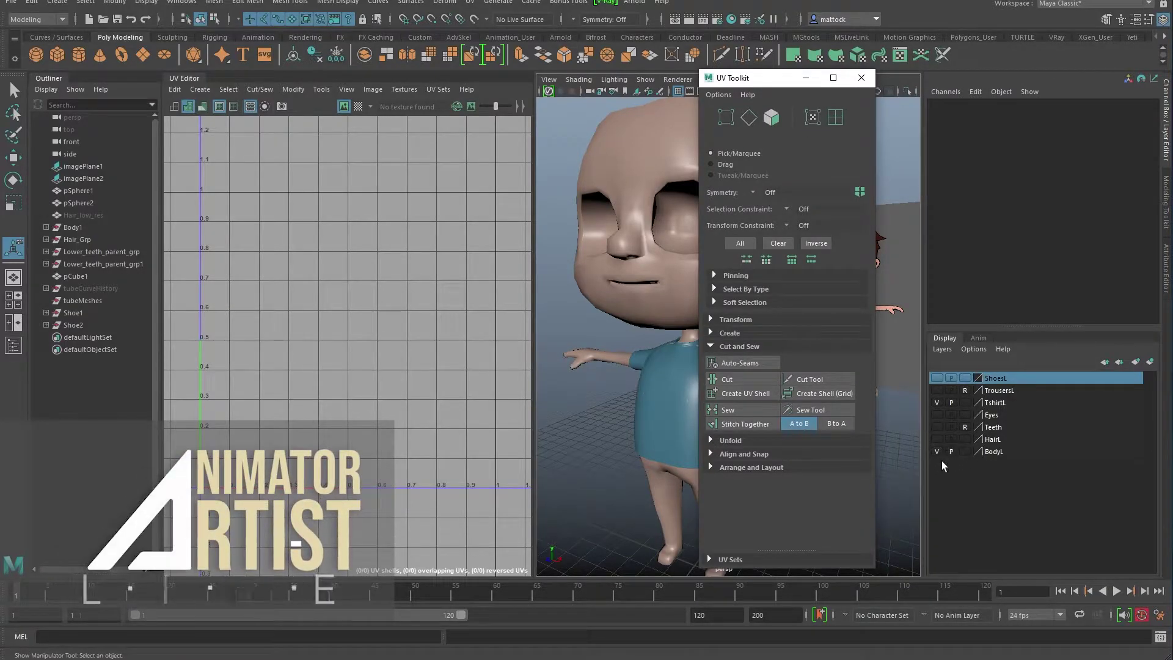
{"action": "left_click", "coordinate": [937, 391]}
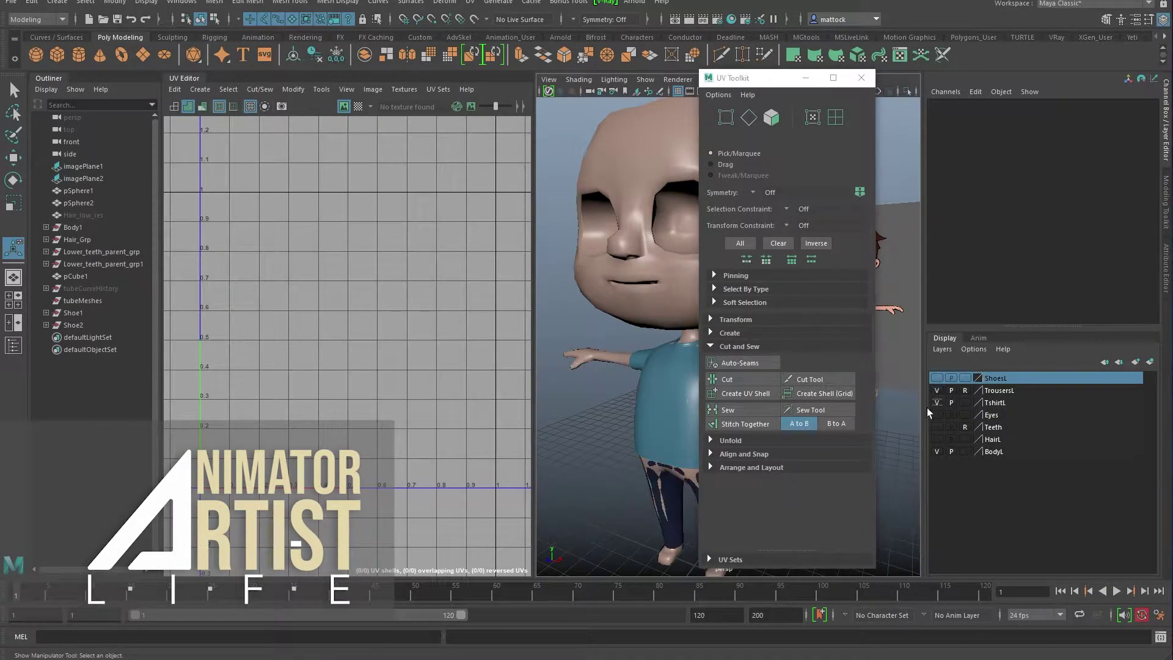
{"action": "left_click_drag", "start_coordinate": [761, 82], "coordinate": [952, 94]}
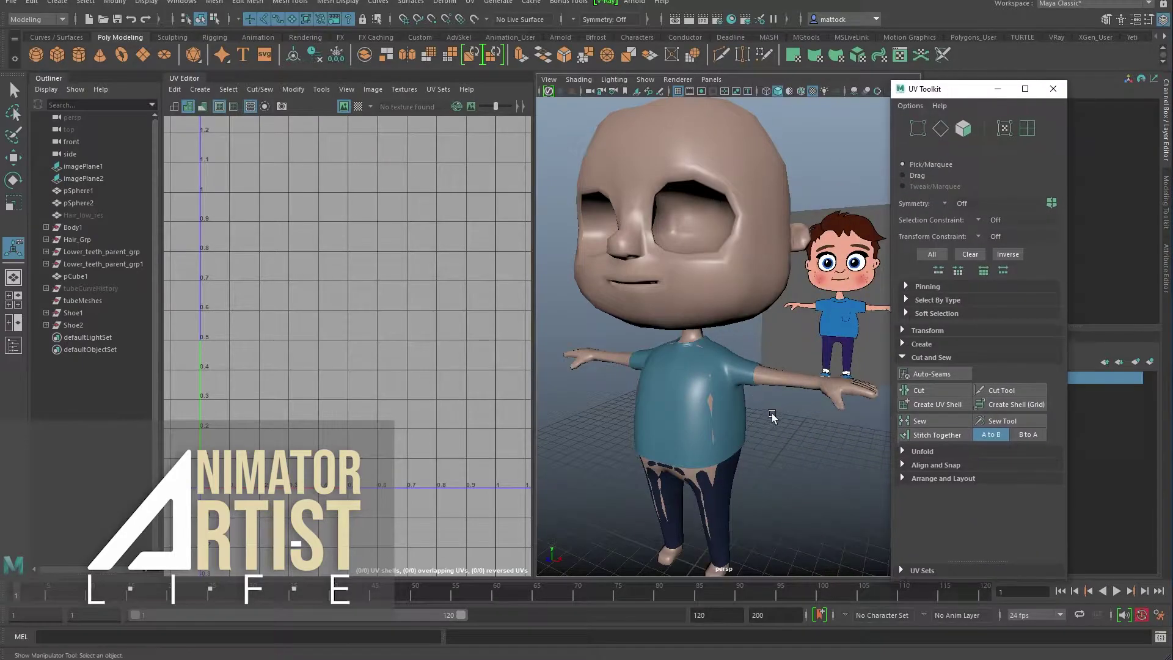
Select the body and the T-shirt meshes to inspect their current UV layouts.
{"action": "left_click", "coordinate": [701, 292]}
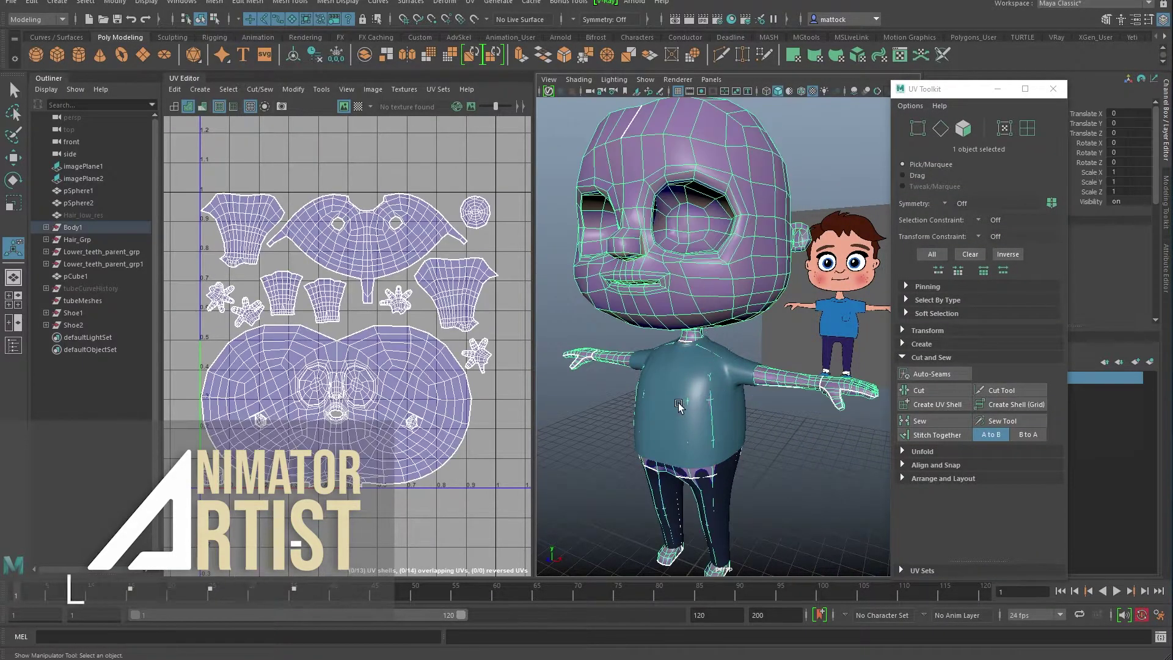
{"action": "left_click", "coordinate": [681, 407]}
{"action": "left_click", "coordinate": [730, 512], "text": "shift"}
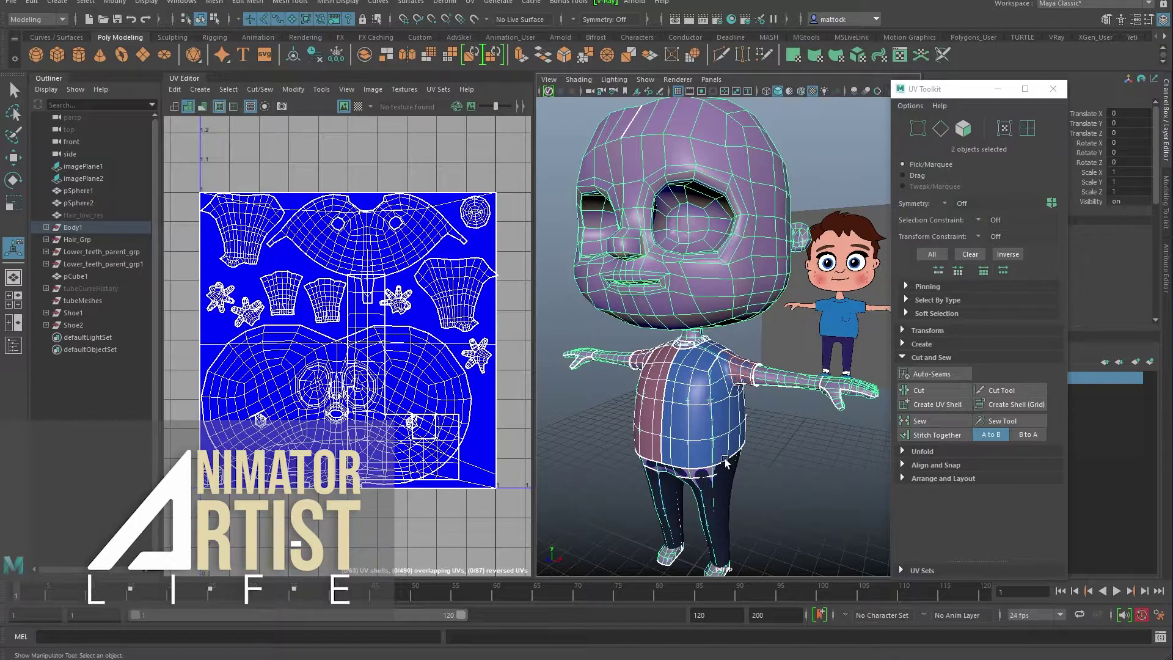
{"action": "left_click", "coordinate": [778, 478]}
{"action": "left_click", "coordinate": [731, 491]}
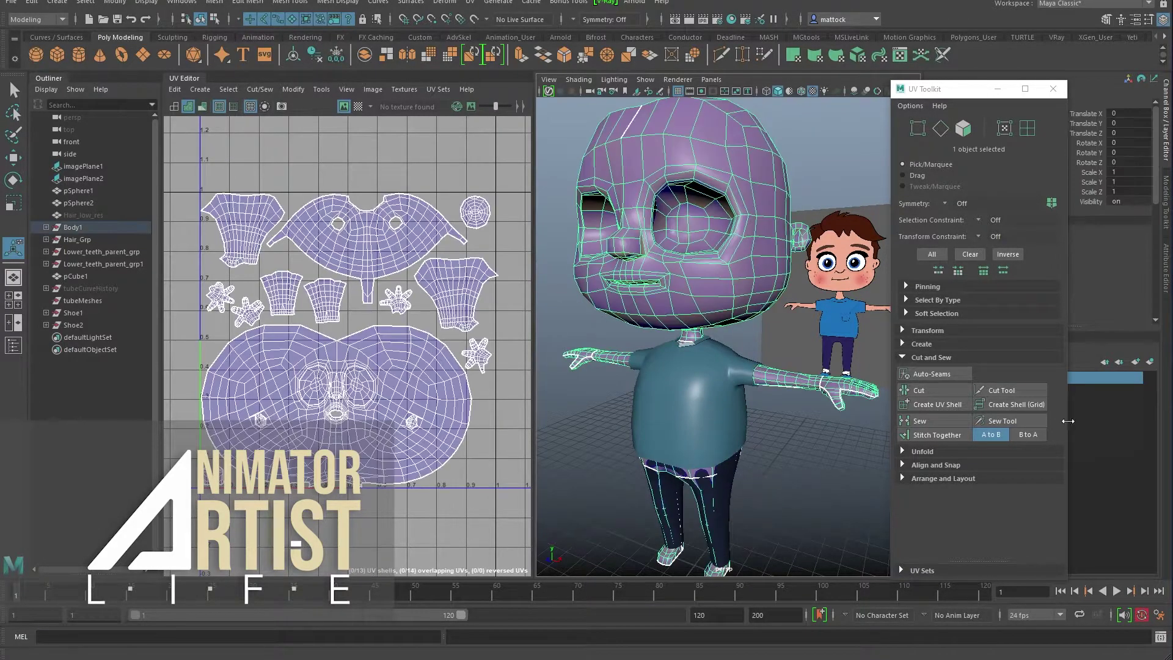
Turn off the reference state of the TrousersL layer and check that the trousers can be selected.
{"action": "left_click_drag", "start_coordinate": [1003, 93], "coordinate": [895, 88]}
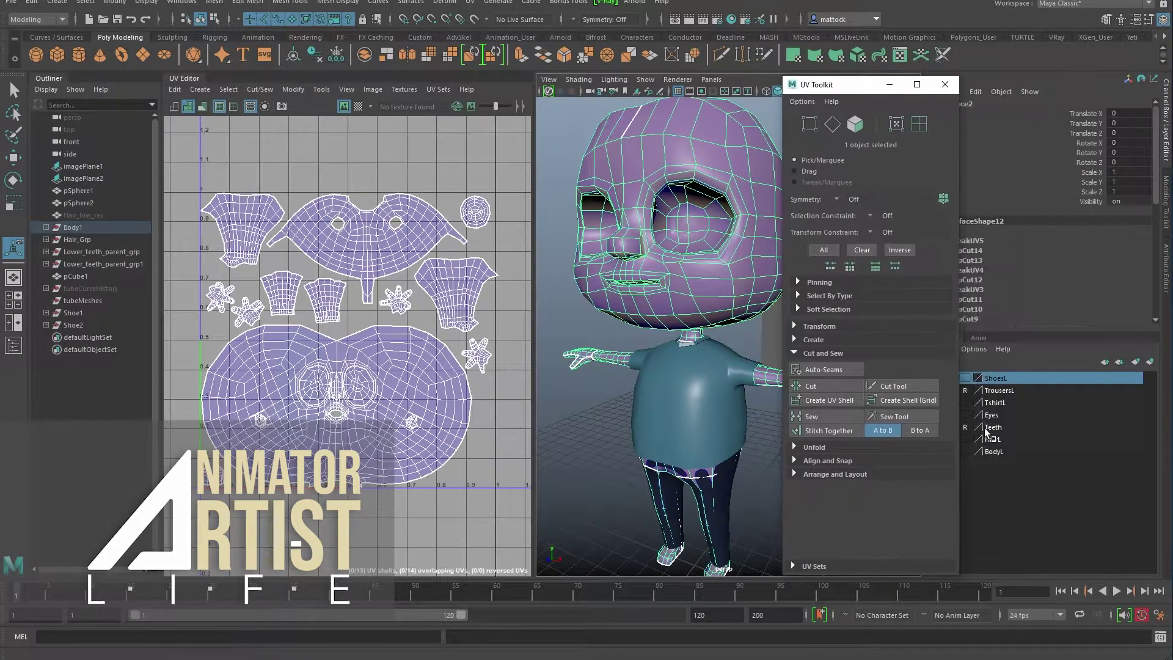
{"action": "left_click", "coordinate": [725, 511]}
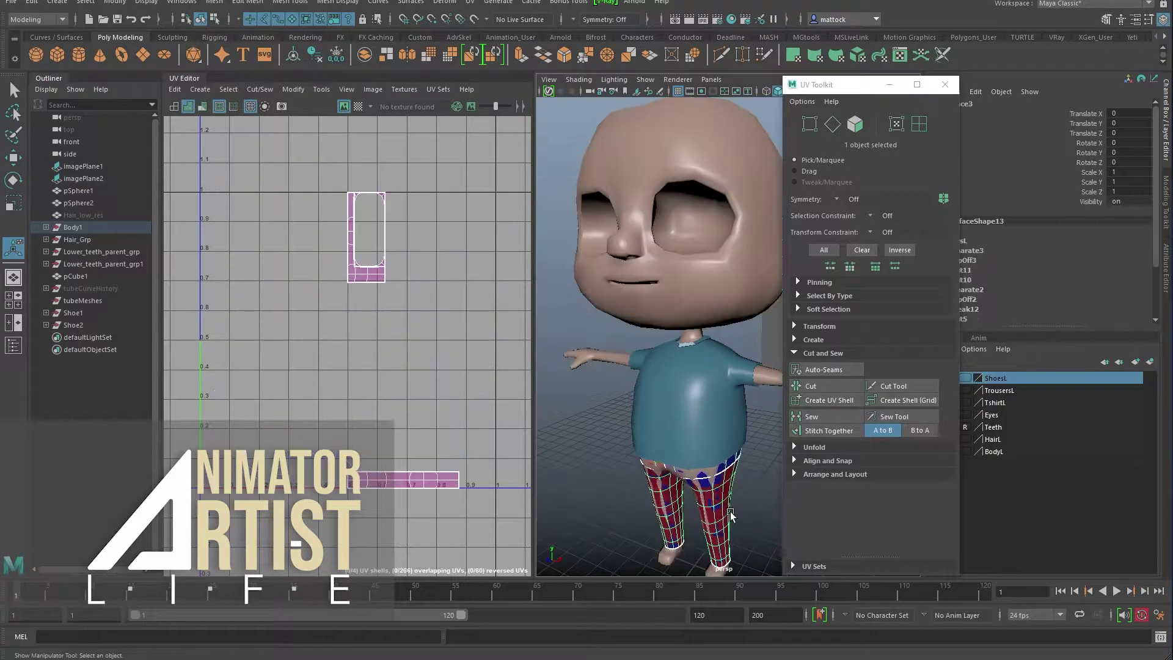
{"action": "left_click", "coordinate": [766, 468]}
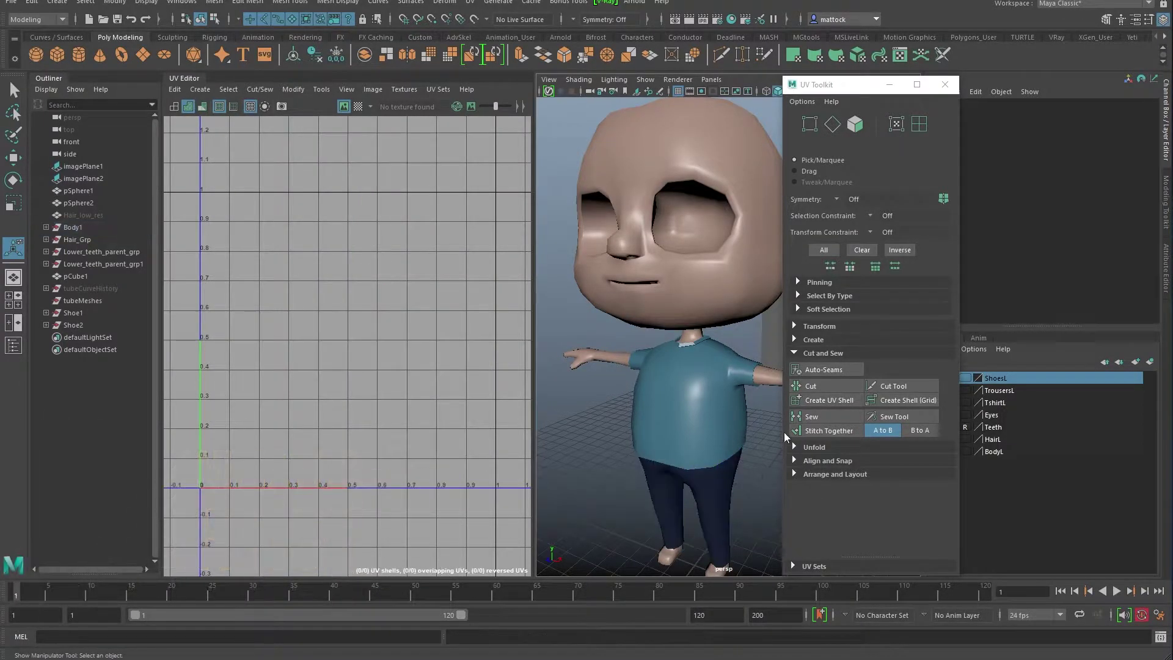
{"action": "left_click_drag", "start_coordinate": [822, 89], "coordinate": [955, 87]}
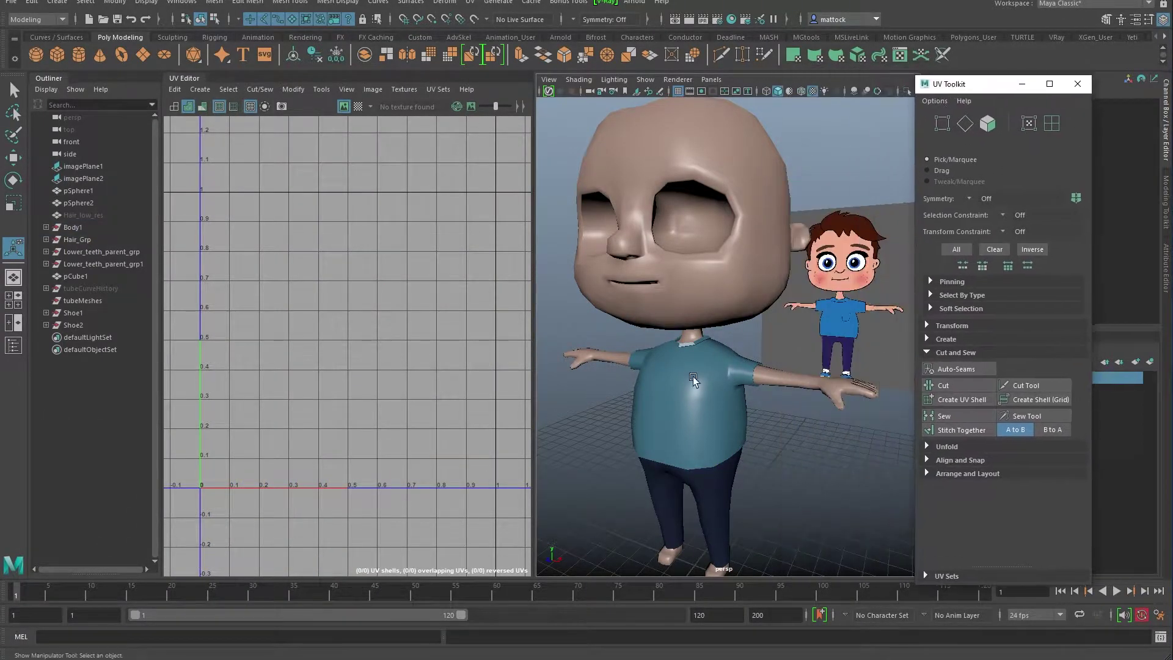
Examine the existing UVs of the T-shirt and the trousers.
{"action": "left_click", "coordinate": [706, 393]}
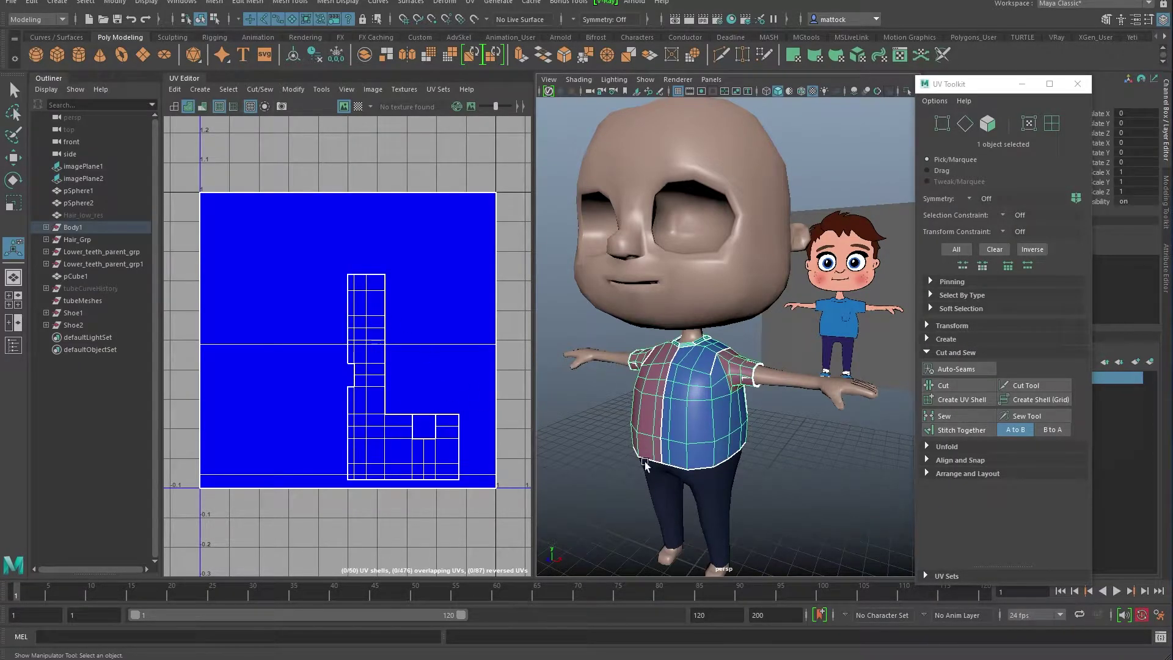
{"action": "left_click", "coordinate": [725, 476]}
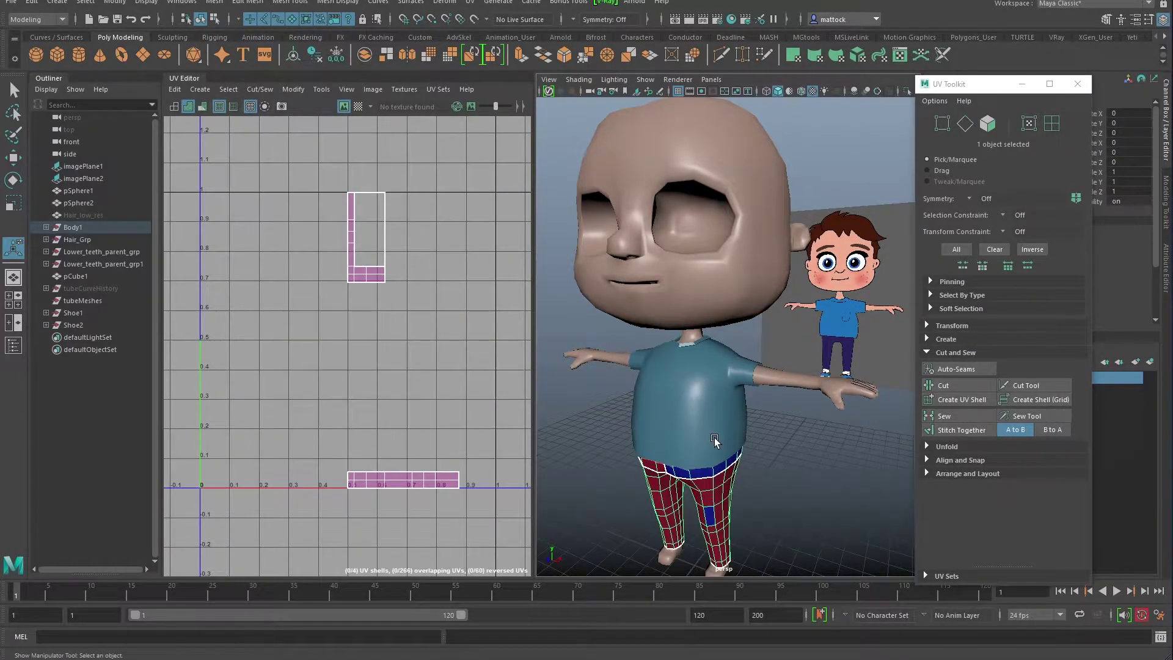
{"action": "left_click_drag", "start_coordinate": [713, 436], "coordinate": [702, 419], "text": "alt"}
{"action": "middle_click_drag", "start_coordinate": [701, 419], "coordinate": [691, 390], "text": "alt"}
Apply planar UV mapping to the T-shirt, fitted to the bounding box and projected from the Z axis with the width/height ratio kept.
{"action": "left_click", "coordinate": [695, 377]}
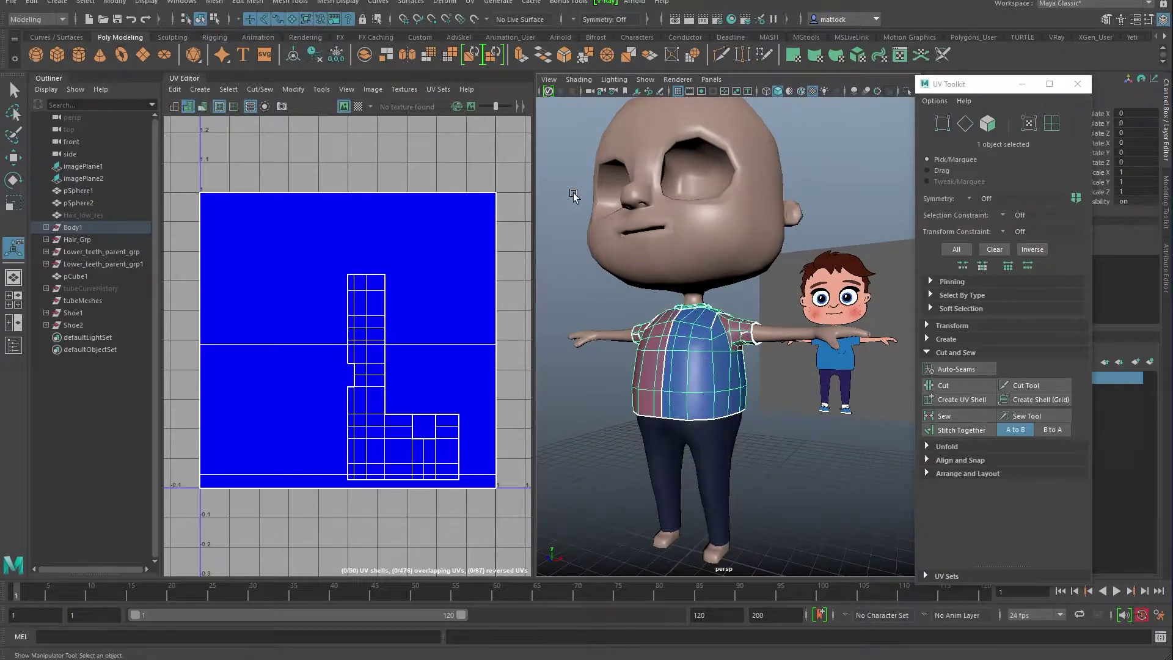
{"action": "left_click", "coordinate": [443, 3]}
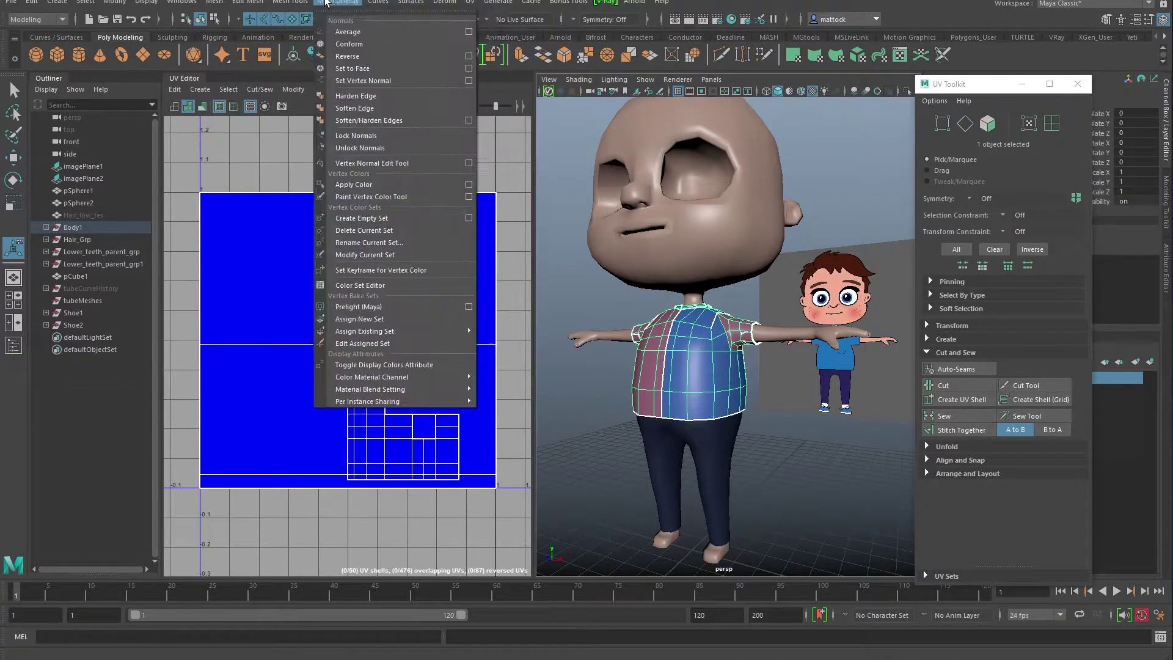
{"action": "mouse_move", "coordinate": [468, 4]}
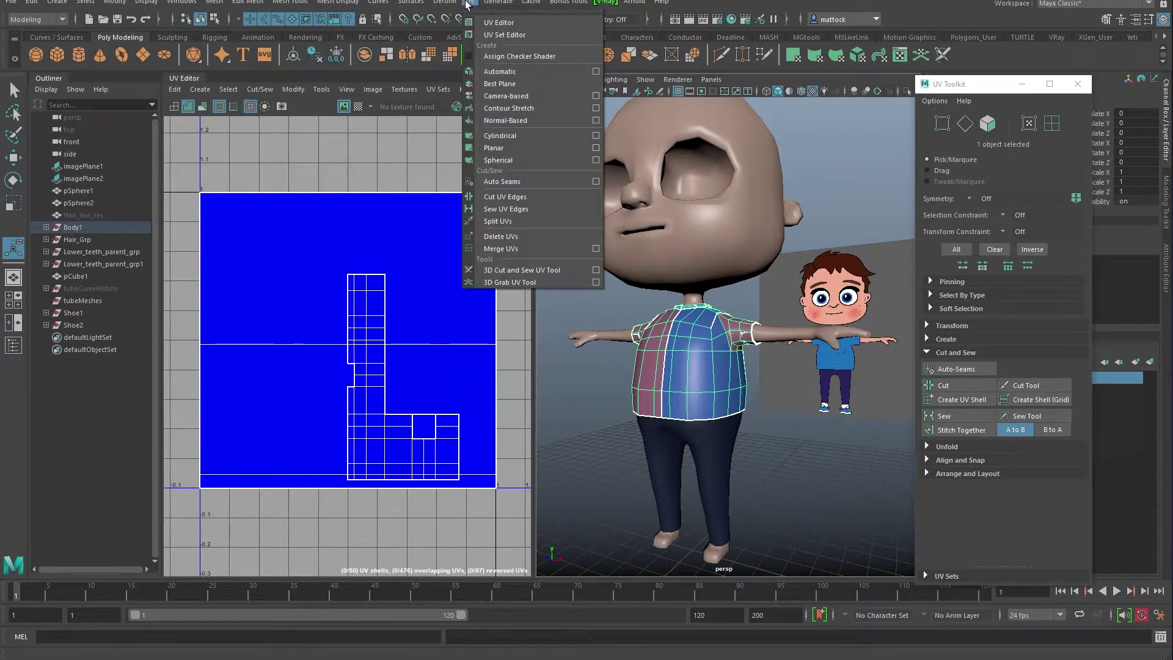
{"action": "left_click", "coordinate": [596, 148]}
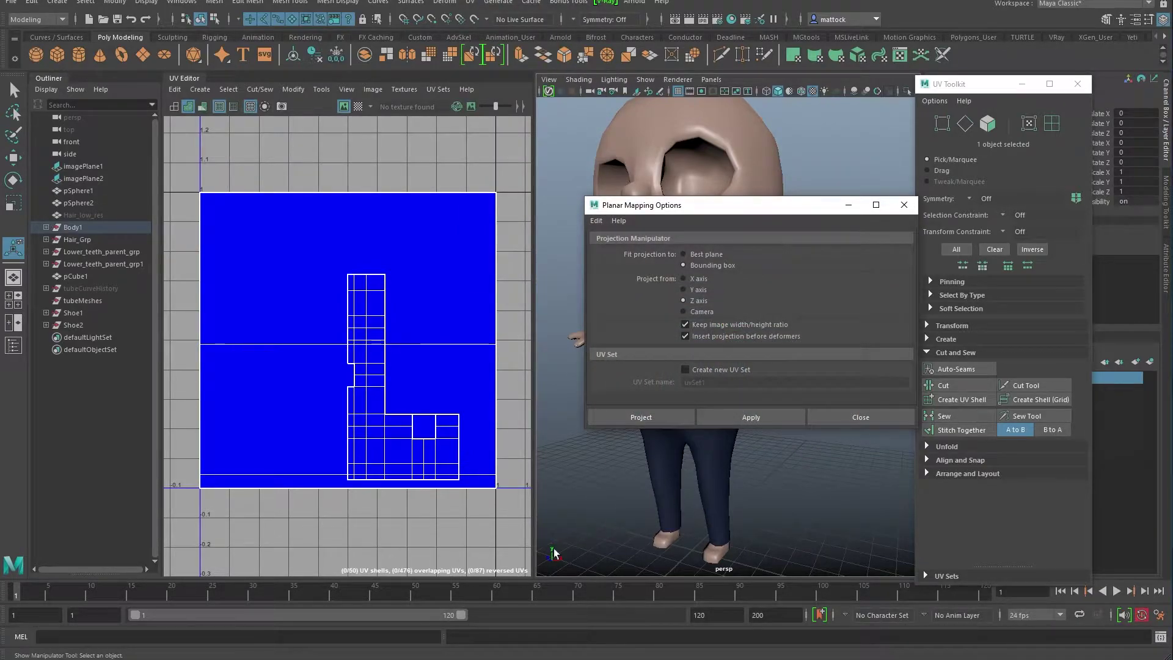
{"action": "left_click", "coordinate": [745, 416]}
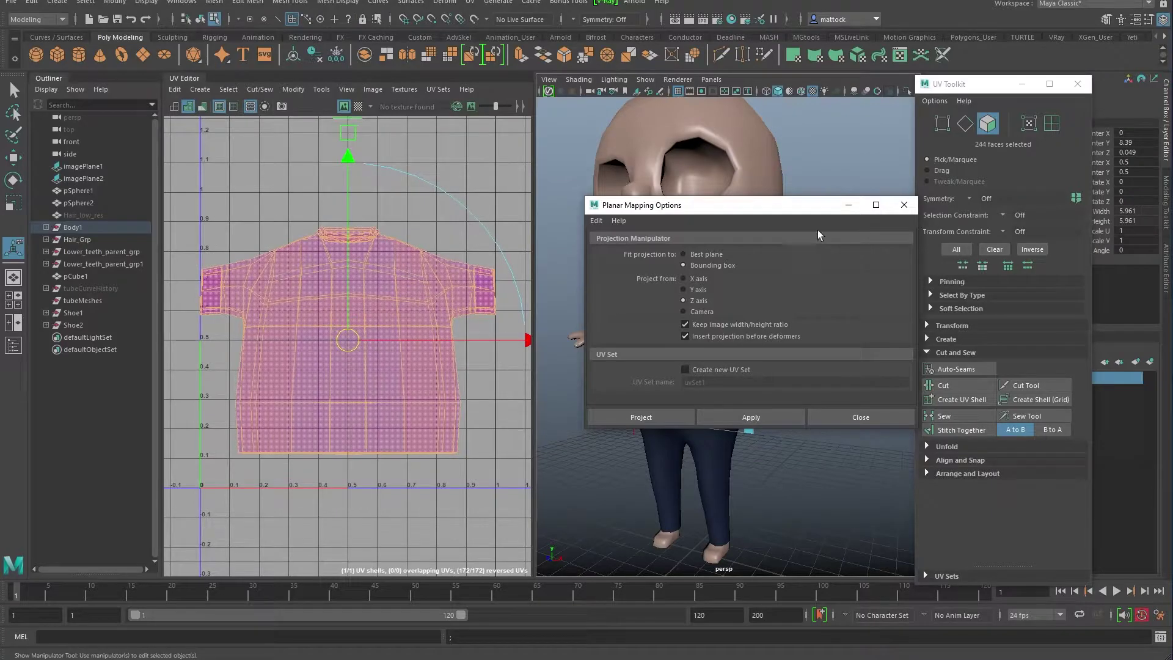
{"action": "left_click", "coordinate": [852, 416]}
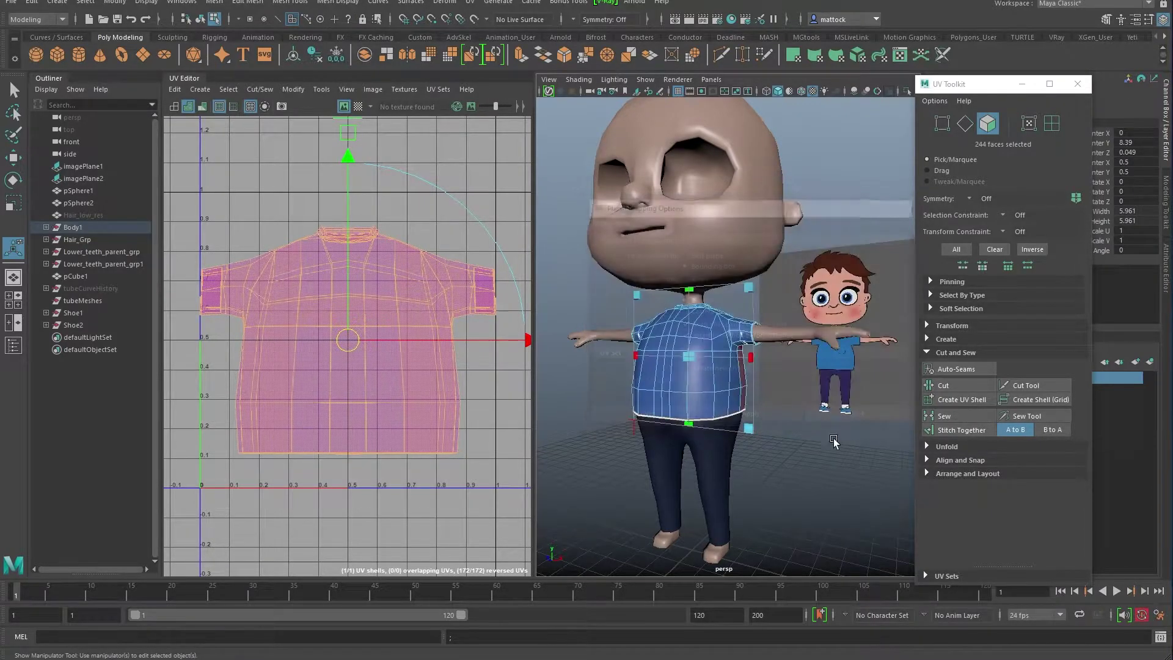
Apply planar UV mapping to the trousers with the same projection settings.
{"action": "left_click", "coordinate": [710, 481]}
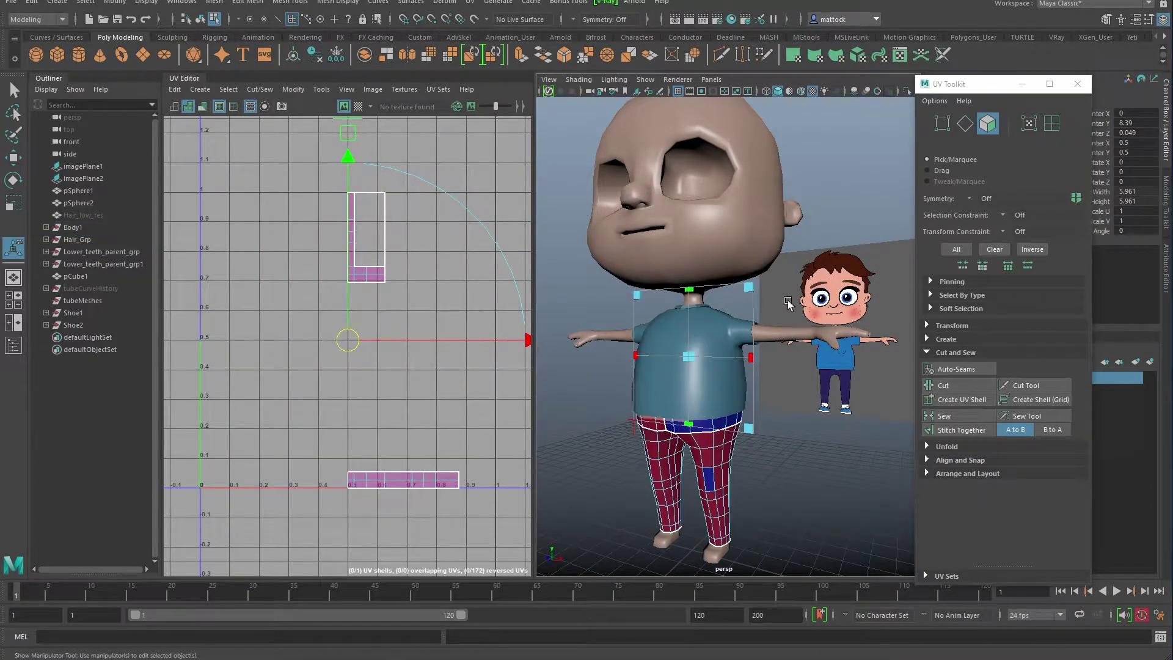
{"action": "right_click_drag", "start_coordinate": [721, 464], "coordinate": [771, 347]}
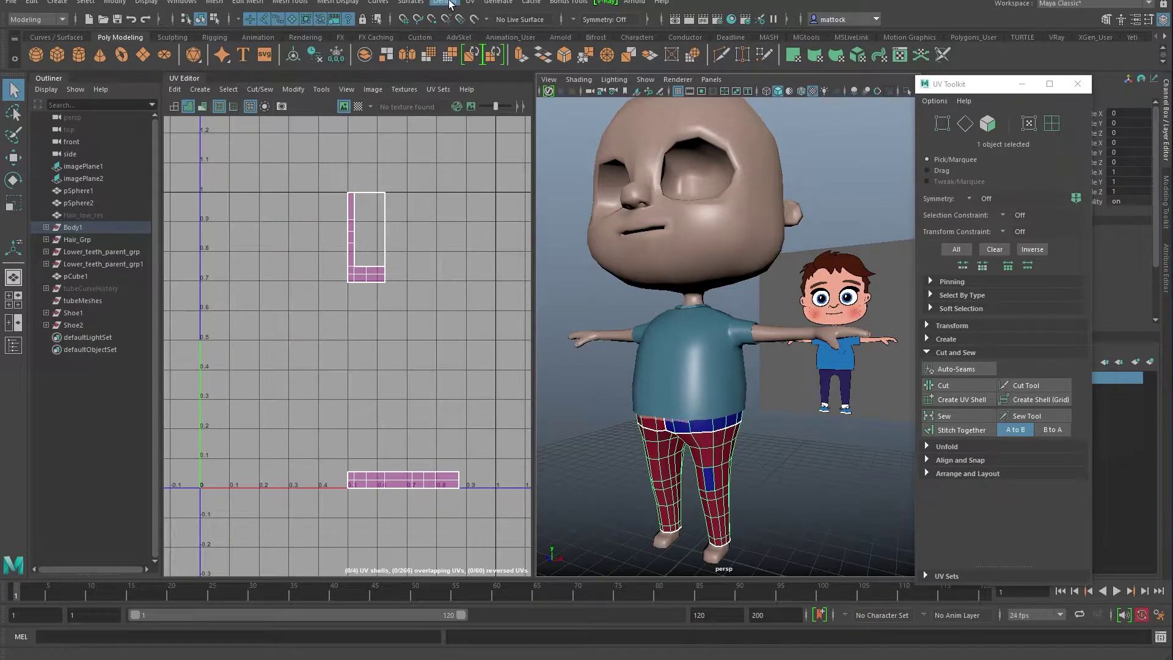
{"action": "left_click", "coordinate": [469, 2]}
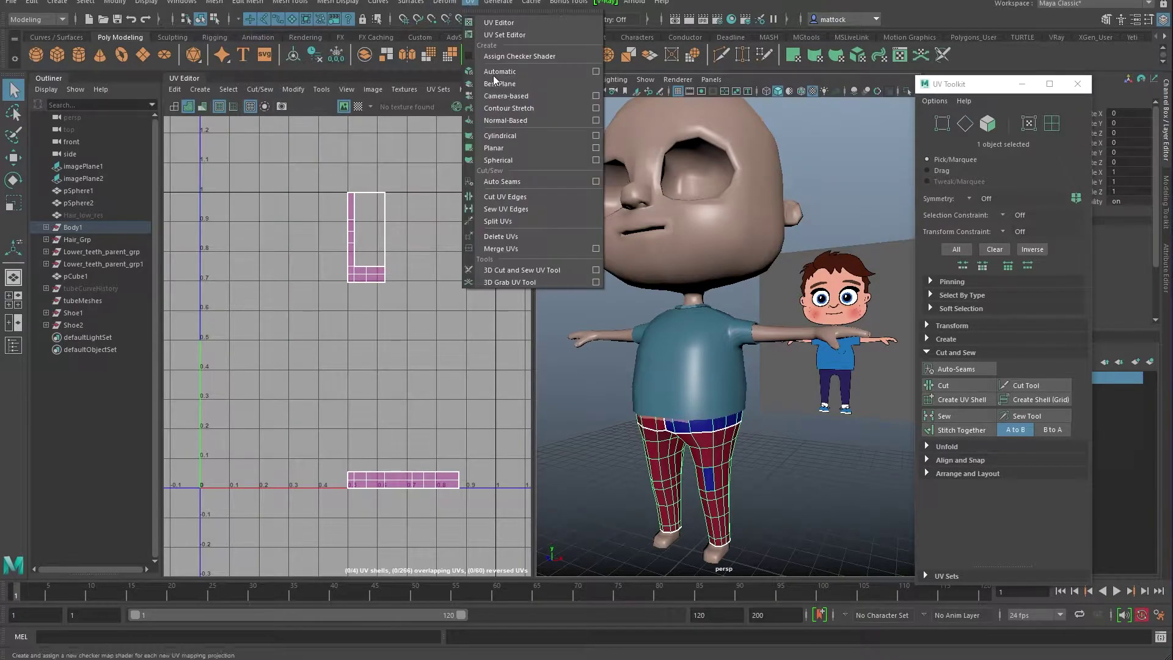
{"action": "left_click", "coordinate": [530, 148]}
Select the T-shirt's seam edges running along the top of one shoulder and sleeve.
{"action": "left_click", "coordinate": [748, 381]}
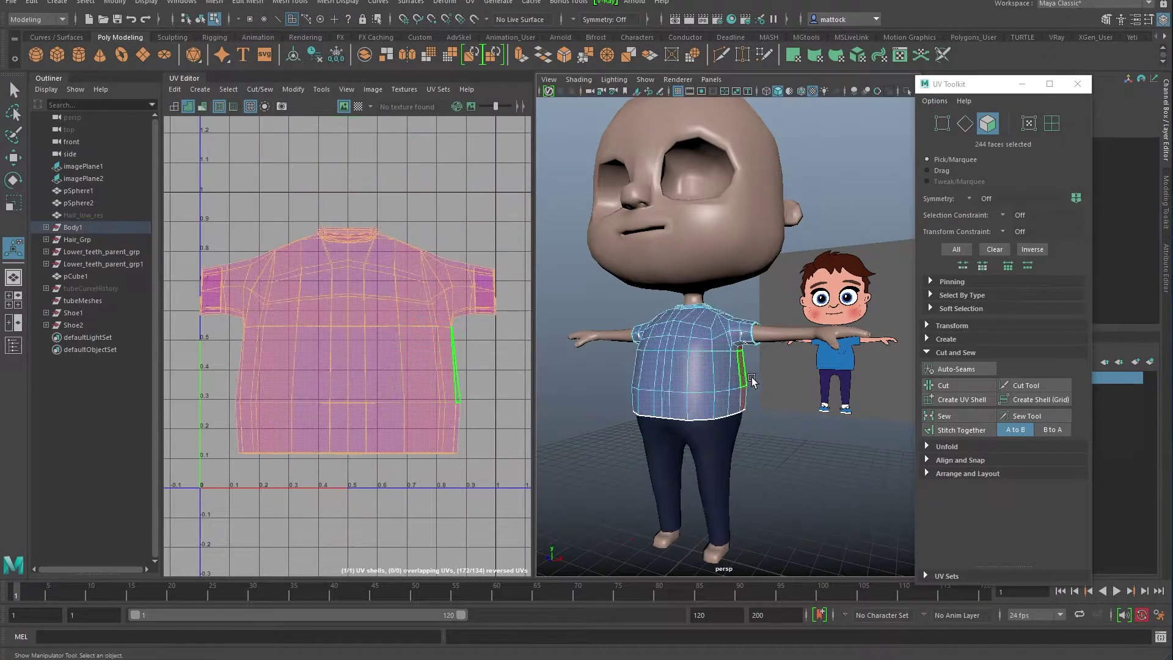
{"action": "right_click_drag", "start_coordinate": [694, 350], "coordinate": [604, 308]}
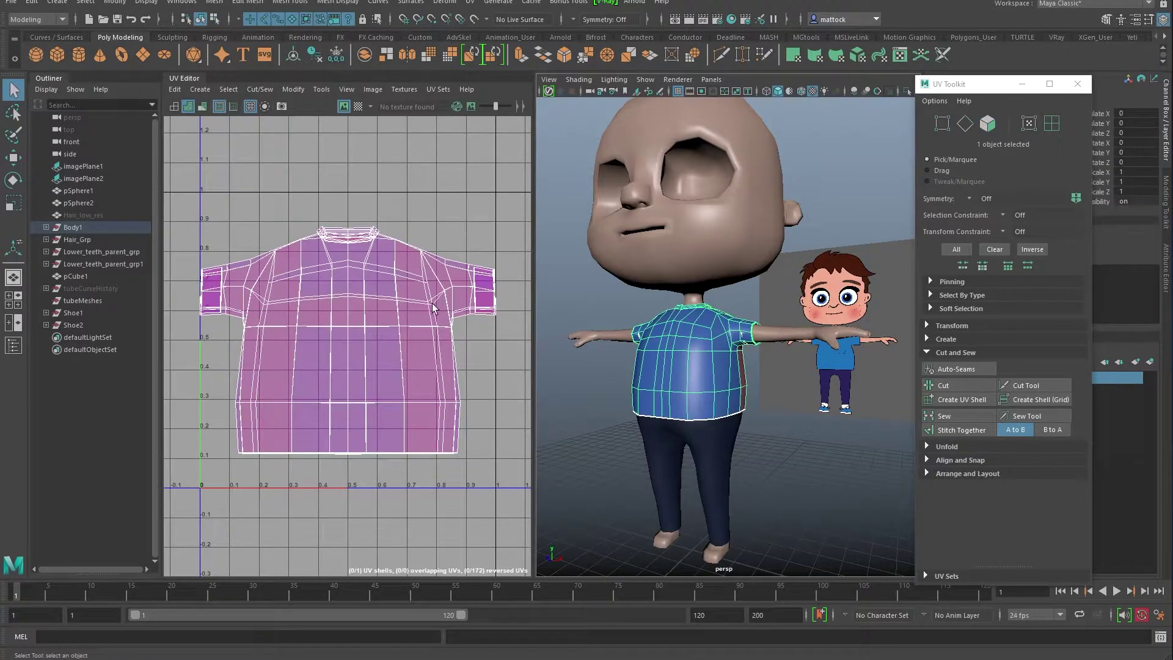
{"action": "left_click_drag", "start_coordinate": [708, 349], "coordinate": [726, 348], "text": "alt"}
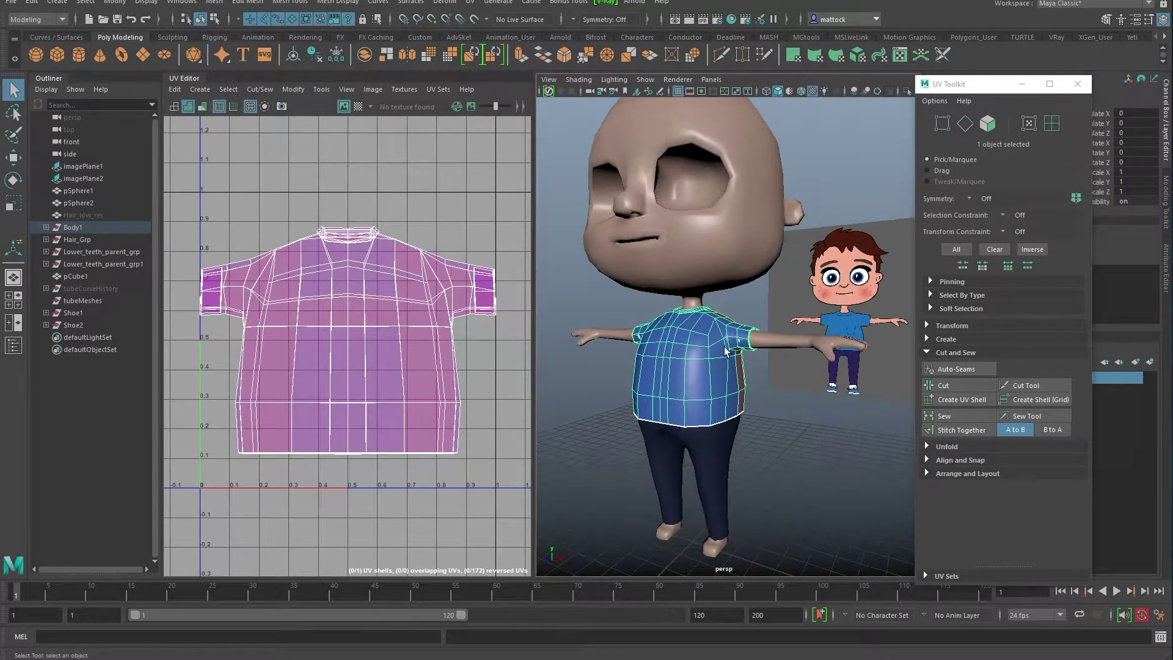
{"action": "scroll", "coordinate": [722, 345], "scroll_direction": "up", "scroll_amount": 3}
{"action": "right_click_drag", "start_coordinate": [816, 336], "coordinate": [756, 338], "text": "alt"}
{"action": "left_click_drag", "start_coordinate": [756, 338], "coordinate": [678, 340], "text": "alt"}
{"action": "right_click_drag", "start_coordinate": [679, 341], "coordinate": [706, 342], "text": "alt"}
{"action": "left_click_drag", "start_coordinate": [706, 342], "coordinate": [641, 329], "text": "alt"}
{"action": "right_click_drag", "start_coordinate": [706, 259], "coordinate": [707, 251]}
{"action": "left_click", "coordinate": [705, 226]}
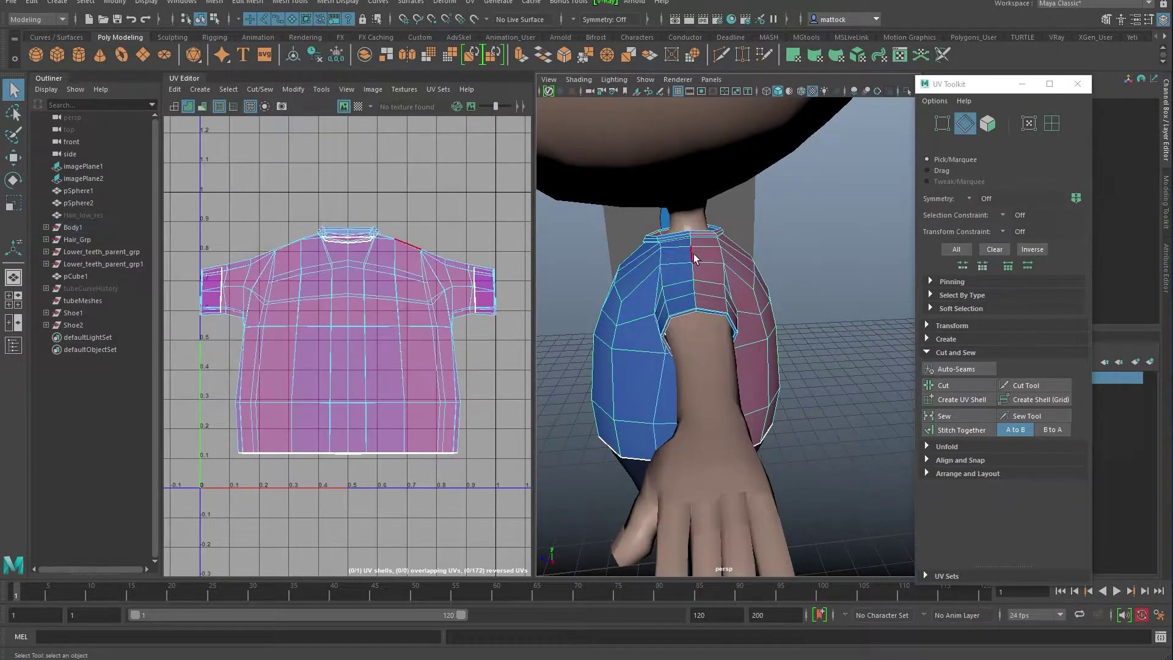
{"action": "left_click_drag", "start_coordinate": [670, 291], "coordinate": [700, 301], "text": "alt"}
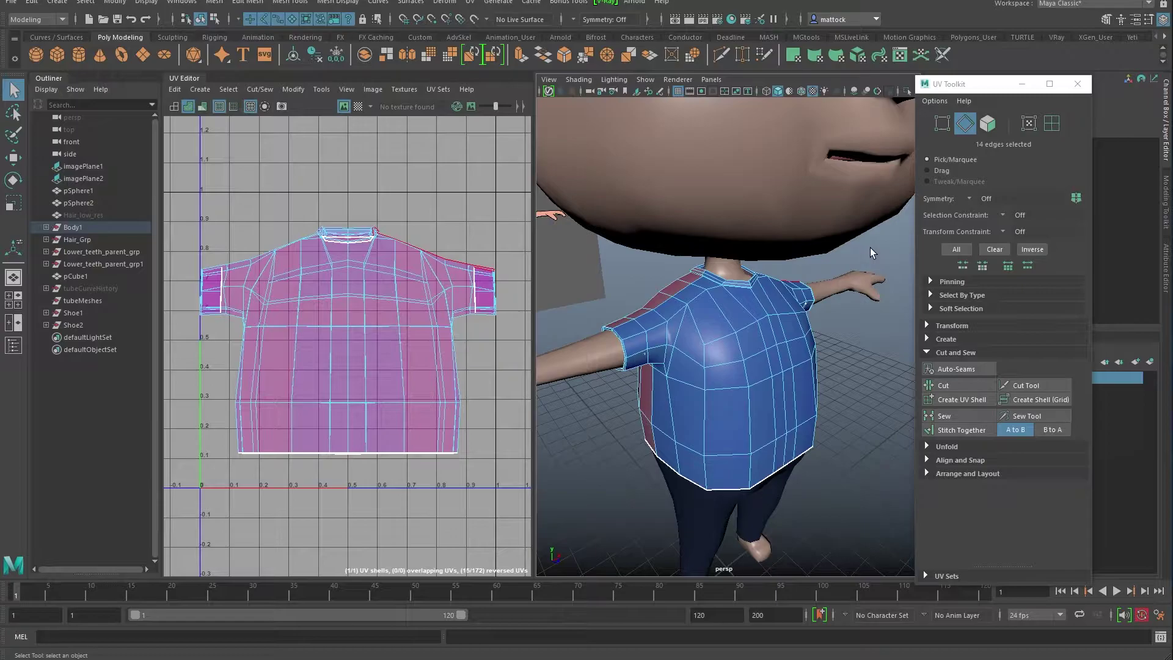
Extend the seam selection down the T-shirt's underarm and side, using Object X symmetry to include both sides.
{"action": "key", "text": "w"}
{"action": "left_click_drag", "start_coordinate": [715, 309], "coordinate": [562, 291], "text": "alt"}
{"action": "right_click_drag", "start_coordinate": [562, 291], "coordinate": [666, 318], "text": "alt"}
{"action": "left_click_drag", "start_coordinate": [666, 318], "coordinate": [659, 300], "text": "alt"}
{"action": "double_click", "coordinate": [737, 276], "text": "shift"}
{"action": "left_click_drag", "start_coordinate": [741, 303], "coordinate": [838, 347], "text": "alt"}
{"action": "right_click_drag", "start_coordinate": [837, 347], "coordinate": [734, 296], "text": "alt"}
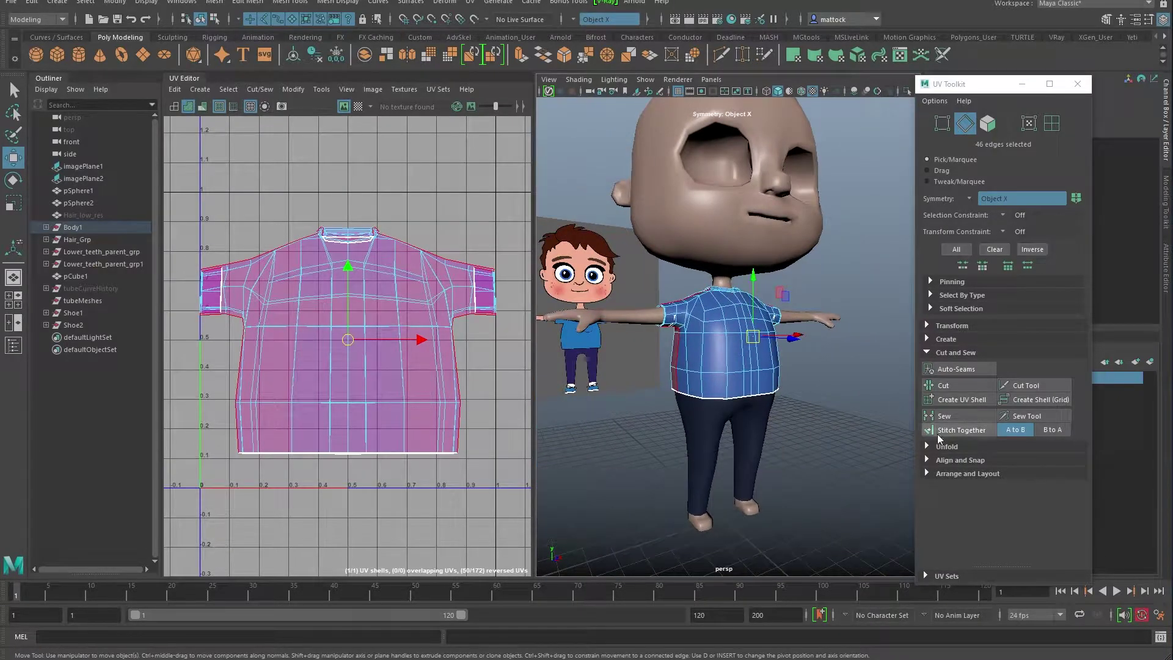
{"action": "left_click_drag", "start_coordinate": [1002, 89], "coordinate": [1, 128]}
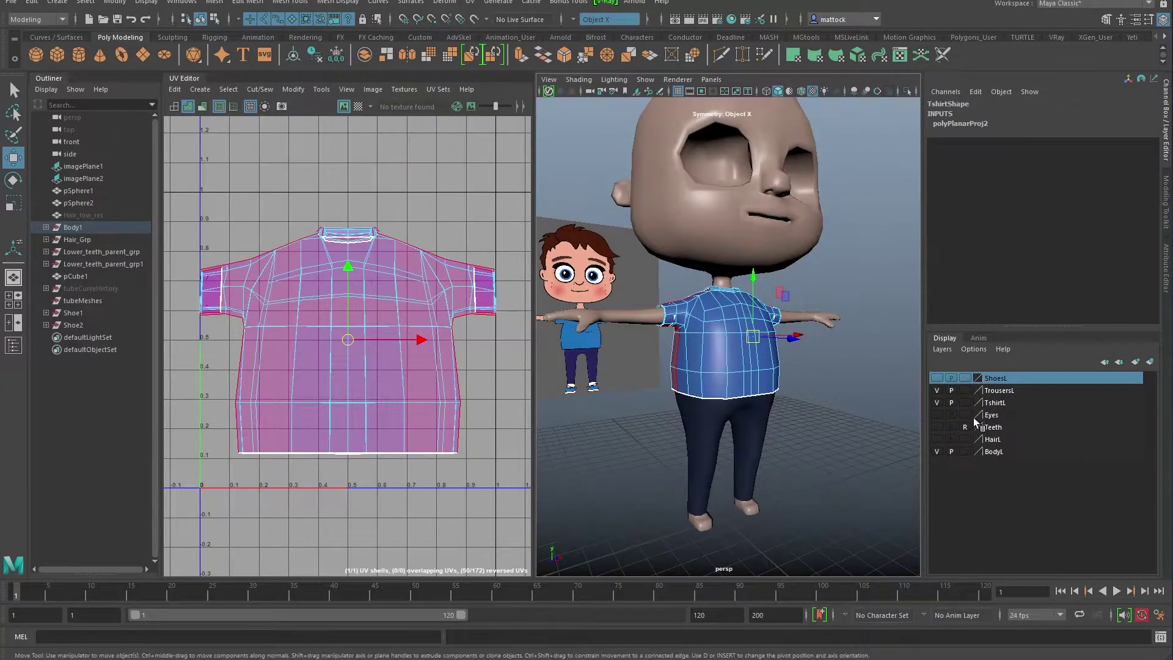
{"action": "left_click", "coordinate": [937, 451]}
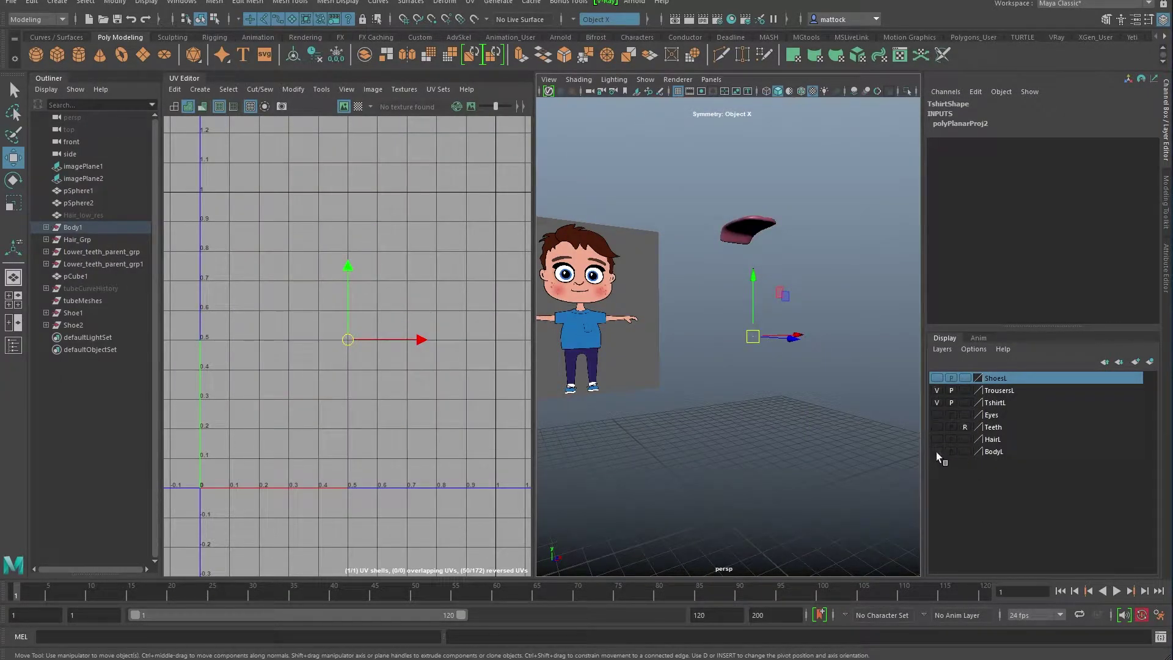
{"action": "left_click", "coordinate": [937, 452]}
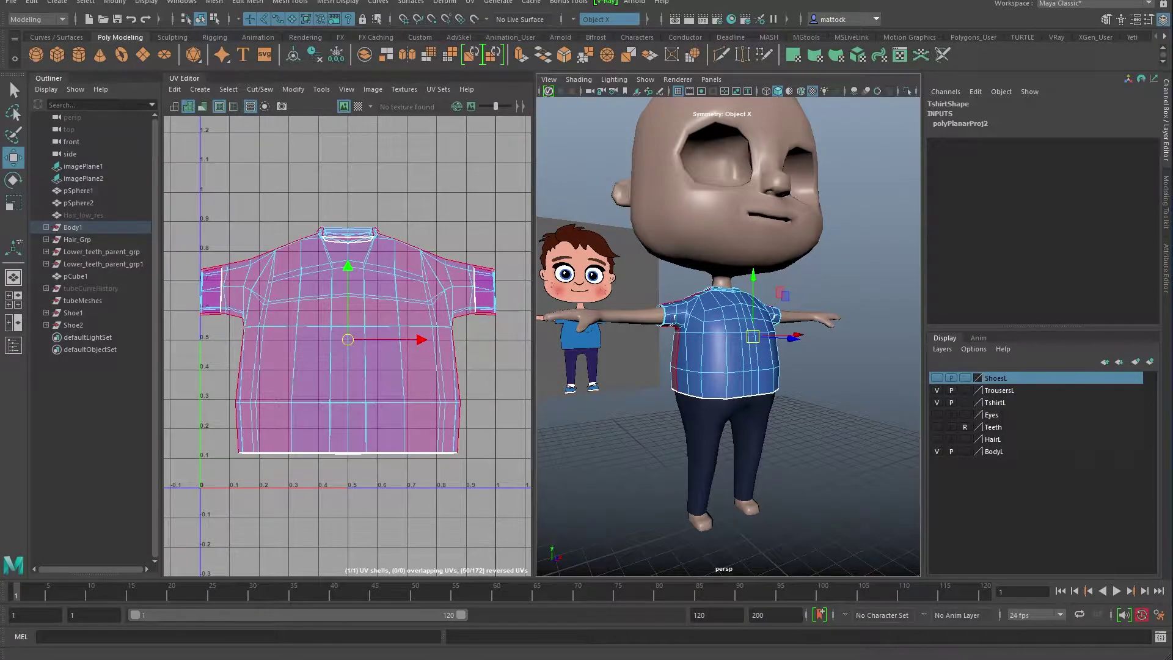
{"action": "left_click_drag", "start_coordinate": [2, 127], "coordinate": [371, 122]}
Examine the selected T-shirt seam edges around the shoulders, sleeves and sides in wireframe display.
{"action": "right_click_drag", "start_coordinate": [730, 258], "coordinate": [768, 339], "text": "alt"}
{"action": "left_click_drag", "start_coordinate": [768, 340], "coordinate": [746, 293], "text": "alt"}
{"action": "key", "text": "4"}
{"action": "left_click_drag", "start_coordinate": [758, 343], "coordinate": [577, 242], "text": "alt"}
{"action": "scroll", "coordinate": [655, 273], "scroll_direction": "down", "scroll_amount": 6}
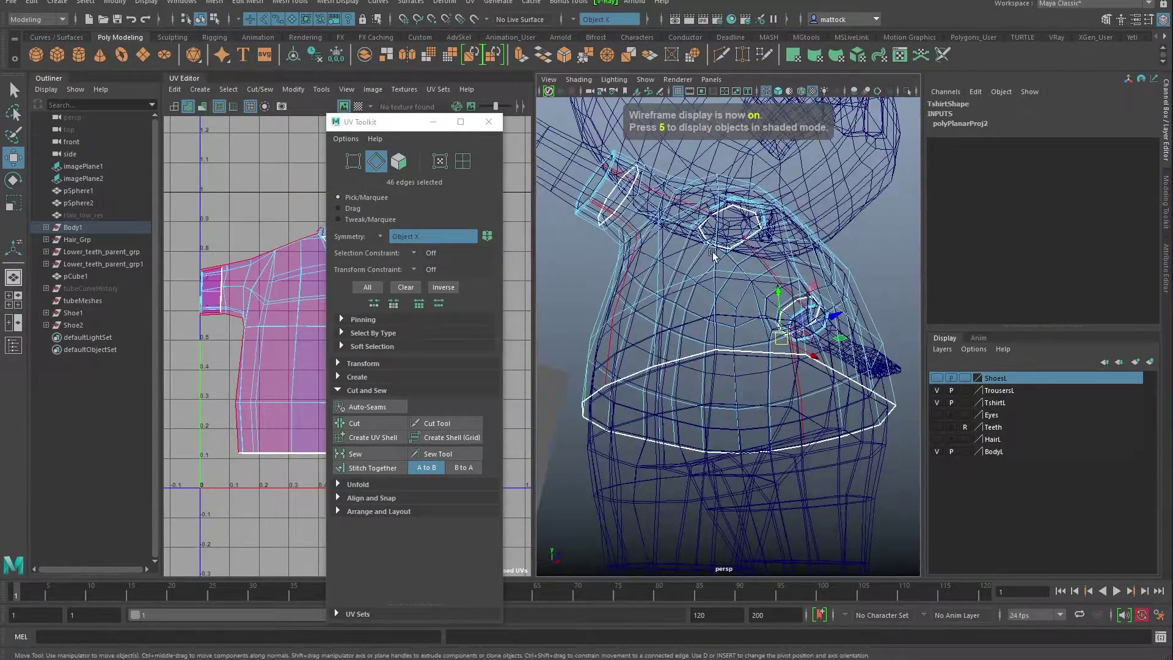
{"action": "scroll", "coordinate": [626, 293], "scroll_direction": "up", "scroll_amount": 5}
Return to shaded display and cut the T-shirt's UVs along the selected shoulder, sleeve and side seams.
{"action": "left_click_drag", "start_coordinate": [397, 121], "coordinate": [1006, 127]}
{"action": "left_click", "coordinate": [744, 202]}
{"action": "key", "text": "6"}
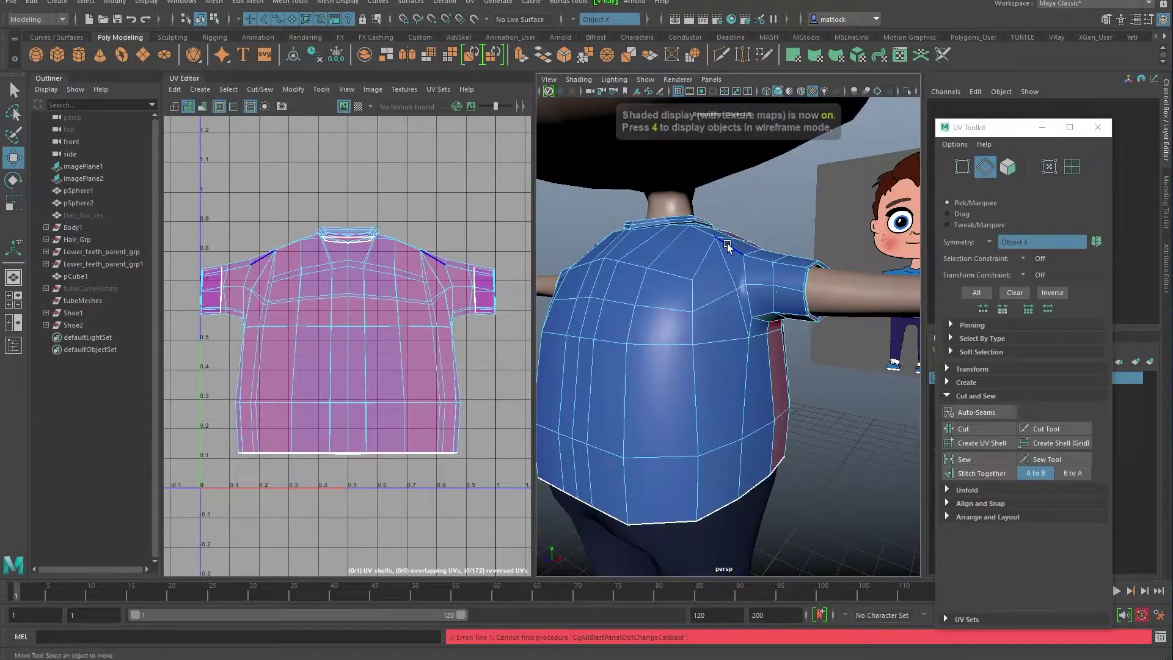
{"action": "key", "text": "ctrl+z"}
{"action": "scroll", "coordinate": [758, 259], "scroll_direction": "down", "scroll_amount": 5}
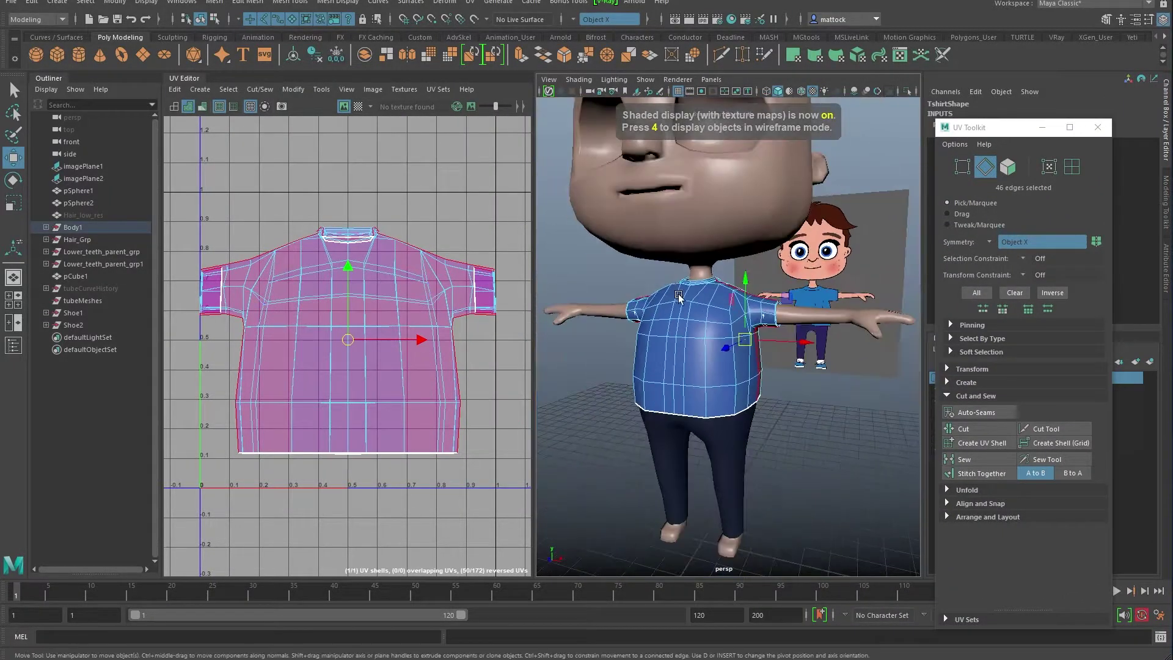
{"action": "left_click", "coordinate": [967, 430]}
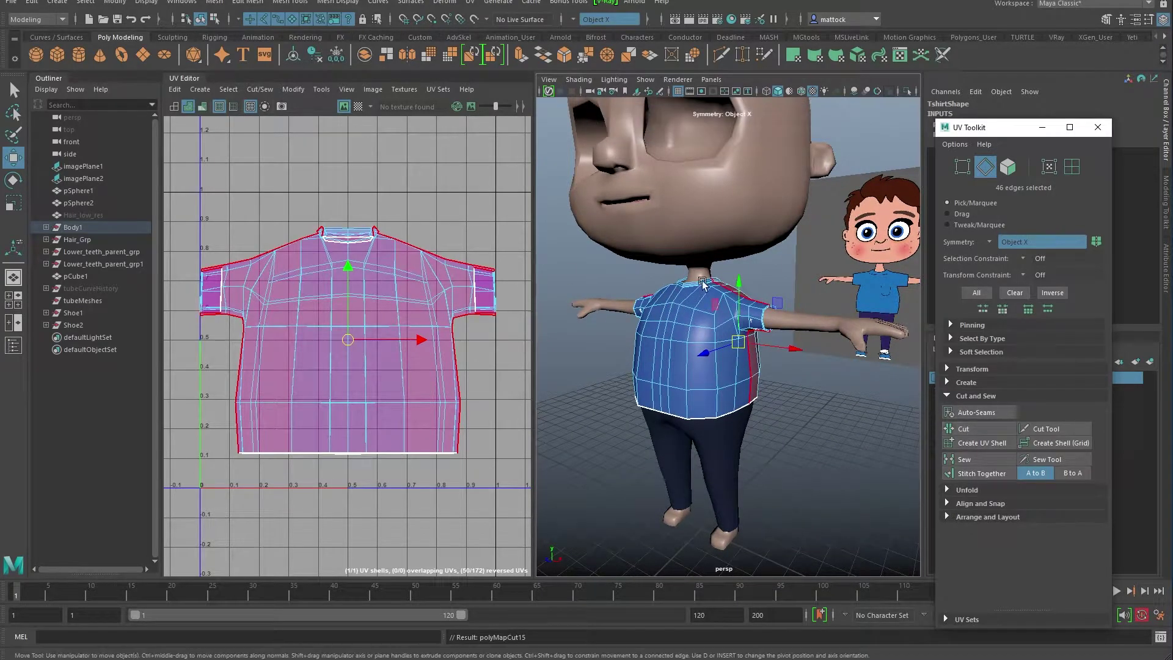
Select all of the T-shirt's UVs and unfold them.
{"action": "right_click_drag", "start_coordinate": [367, 273], "coordinate": [209, 188]}
{"action": "left_click_drag", "start_coordinate": [209, 191], "coordinate": [488, 424]}
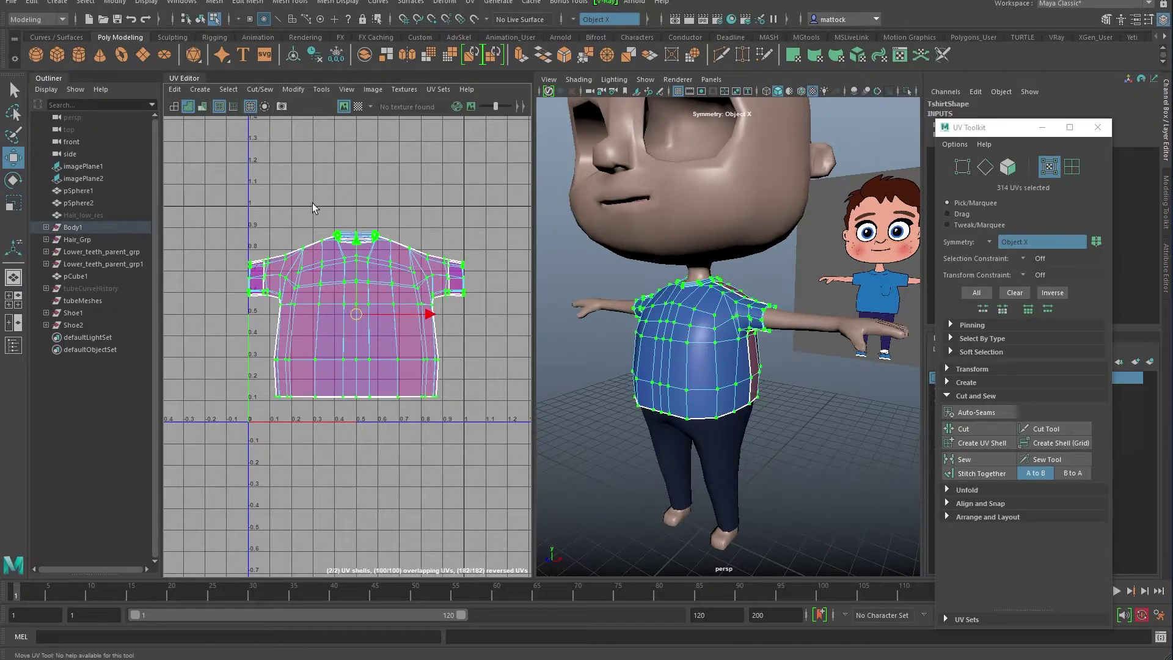
{"action": "right_click_drag", "start_coordinate": [378, 278], "coordinate": [239, 280], "text": "shift"}
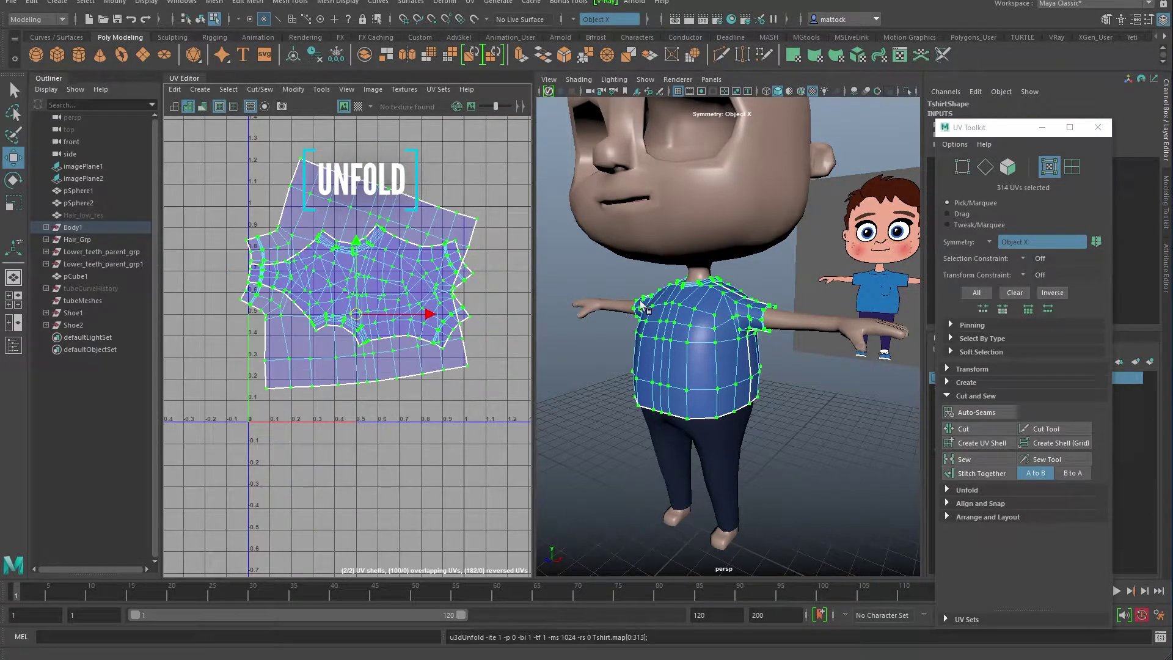
Lay out the unfolded T-shirt shells so they no longer overlap within the UV tile.
{"action": "left_click_drag", "start_coordinate": [707, 335], "coordinate": [552, 304], "text": "alt"}
{"action": "right_click_drag", "start_coordinate": [552, 304], "coordinate": [721, 306], "text": "alt"}
{"action": "mouse_move", "coordinate": [721, 306]}
{"action": "left_mouse_down", "text": "alt"}
{"action": "mouse_move", "coordinate": [636, 306]}
{"action": "mouse_move", "coordinate": [702, 307]}
{"action": "mouse_move", "coordinate": [724, 293]}
{"action": "left_mouse_up", "text": "alt"}
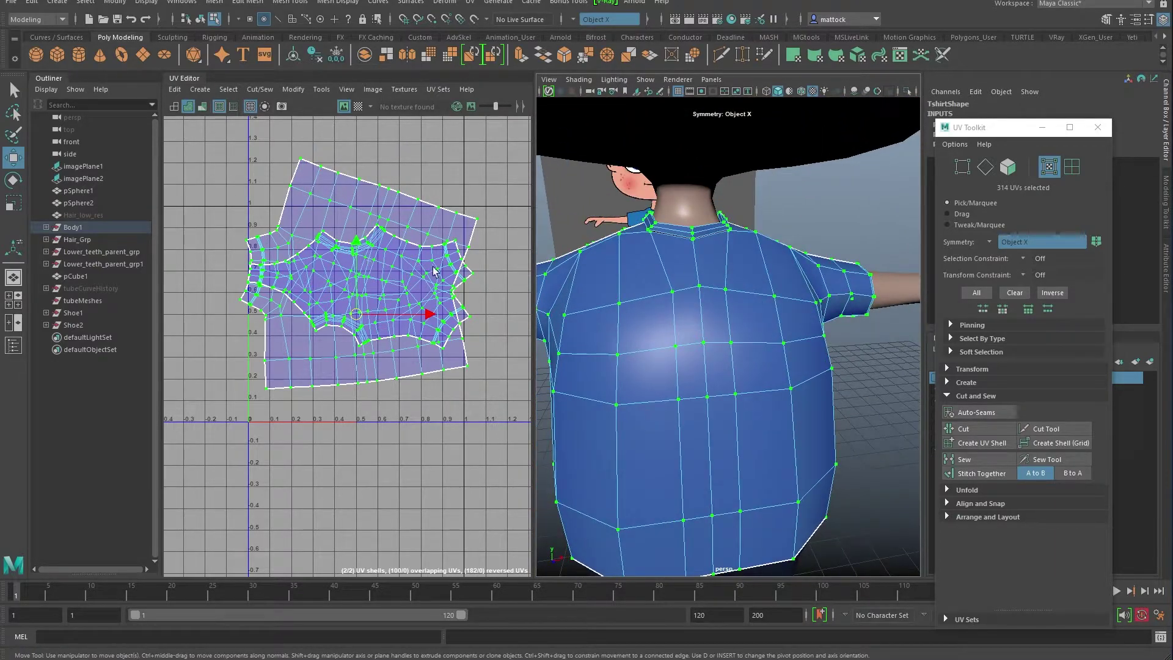
{"action": "right_click_drag", "start_coordinate": [428, 270], "coordinate": [381, 283], "text": "alt"}
{"action": "middle_click_drag", "start_coordinate": [381, 282], "coordinate": [348, 306], "text": "alt"}
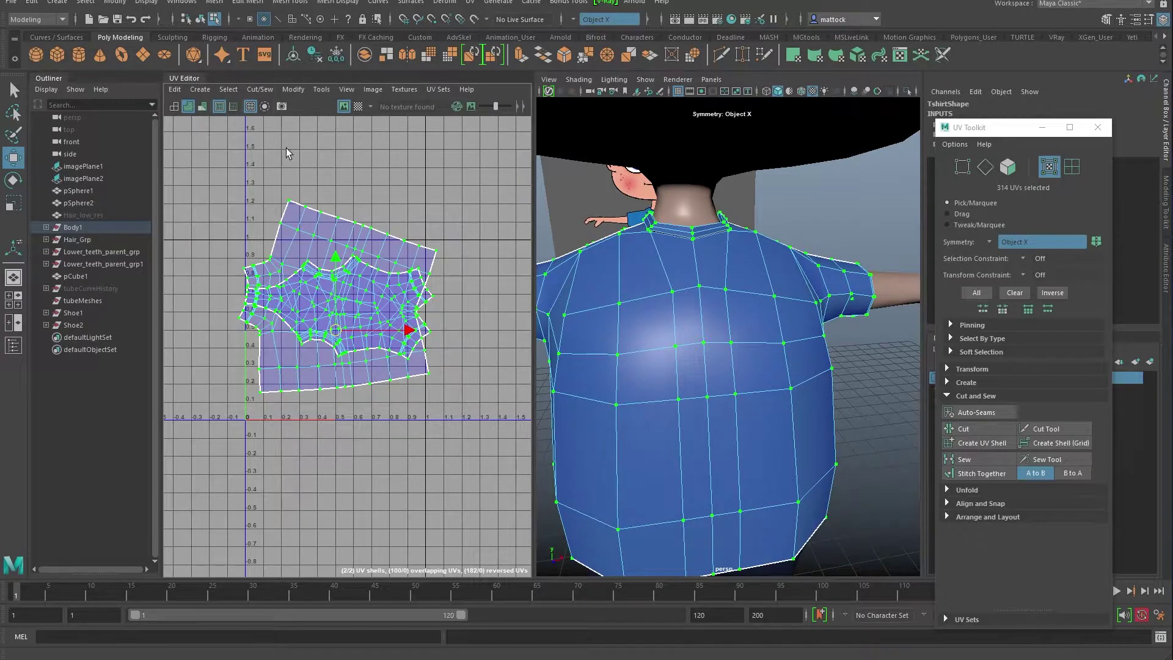
{"action": "left_click", "coordinate": [293, 89]}
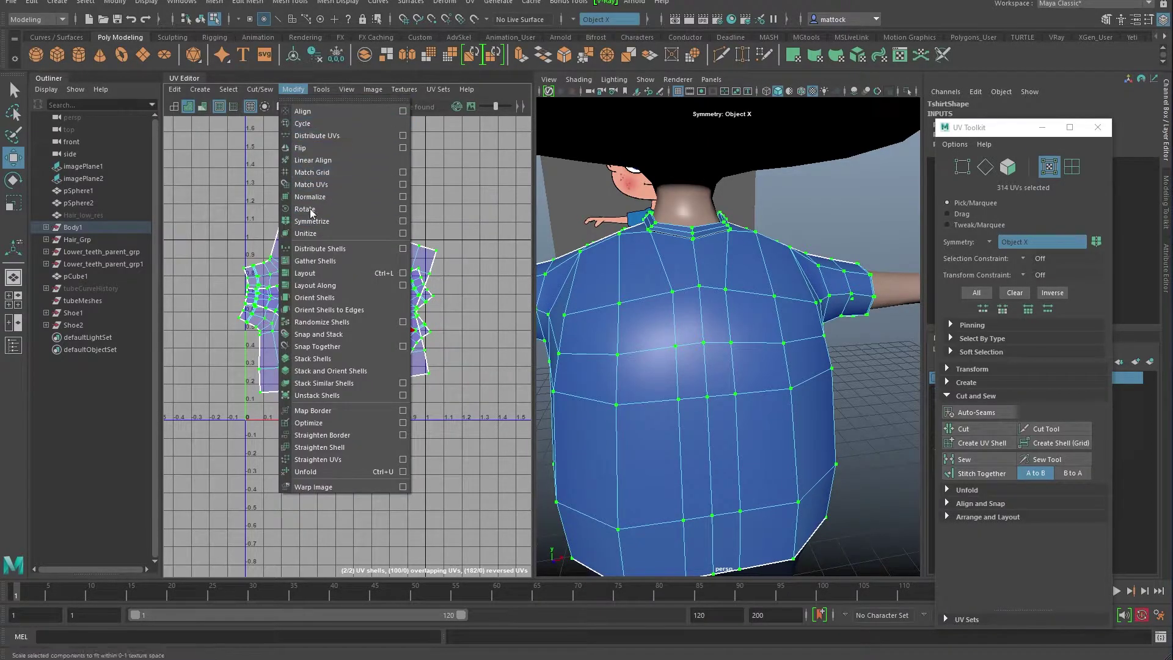
{"action": "left_click", "coordinate": [314, 273]}
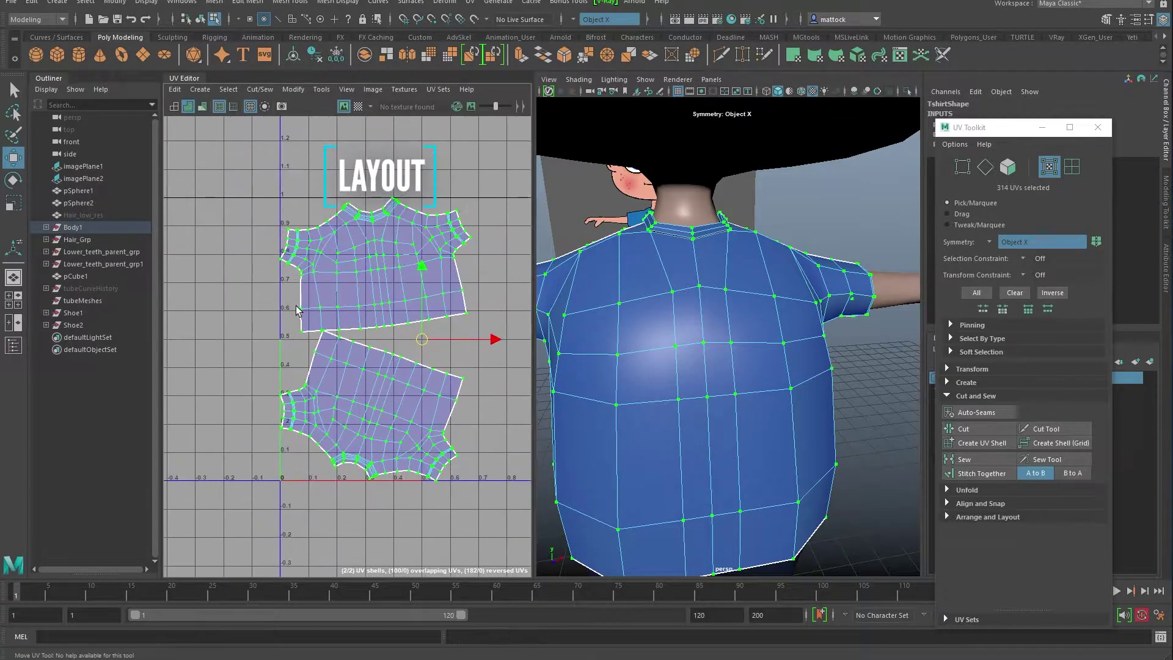
{"action": "scroll", "coordinate": [248, 302], "scroll_direction": "down", "scroll_amount": 3}
{"action": "middle_click_drag", "start_coordinate": [271, 298], "coordinate": [234, 299], "text": "alt"}
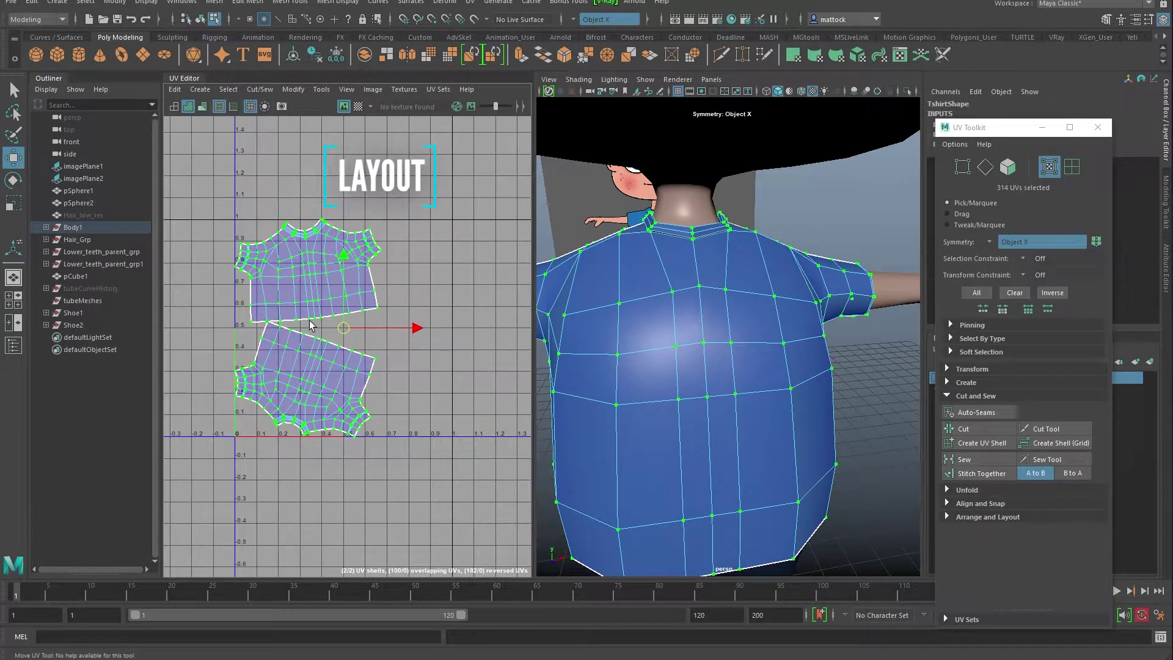
Turn off Object X symmetry and switch the UV selection mode to UV Shell for the lower T-shirt shell.
{"action": "left_click", "coordinate": [363, 354]}
{"action": "right_click", "coordinate": [372, 369]}
{"action": "key", "text": "ctrl+z"}
{"action": "left_click_drag", "start_coordinate": [387, 401], "coordinate": [346, 364]}
{"action": "right_click_drag", "start_coordinate": [802, 225], "coordinate": [806, 186]}
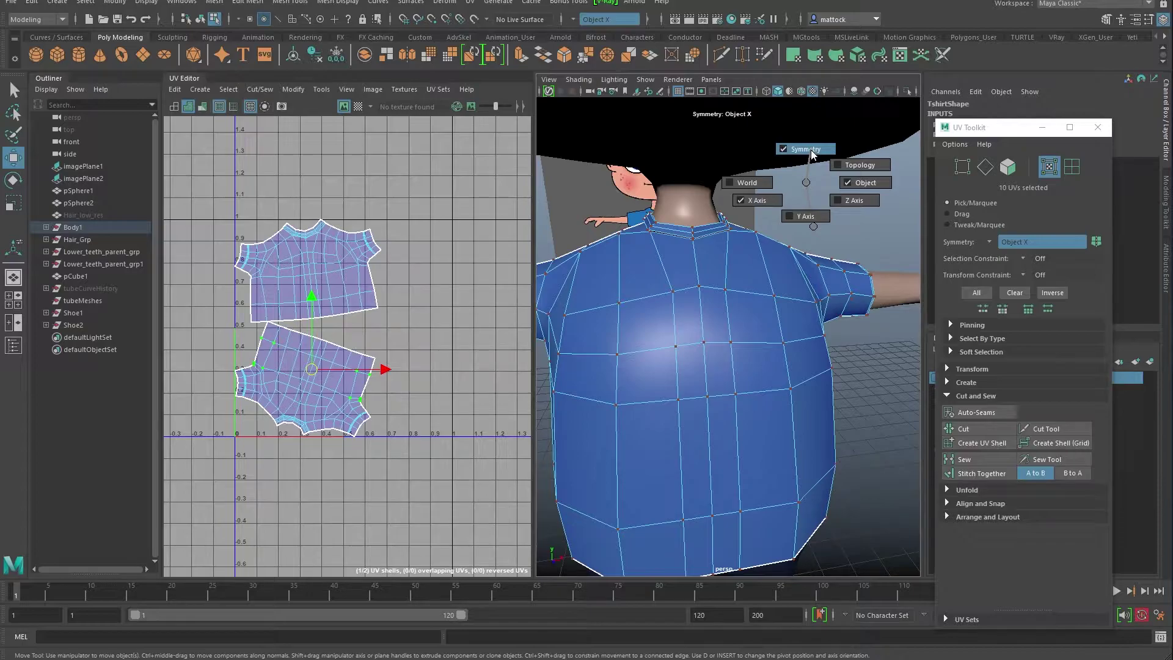
{"action": "right_click_drag", "start_coordinate": [808, 148], "coordinate": [808, 150]}
{"action": "left_click_drag", "start_coordinate": [394, 448], "coordinate": [293, 386]}
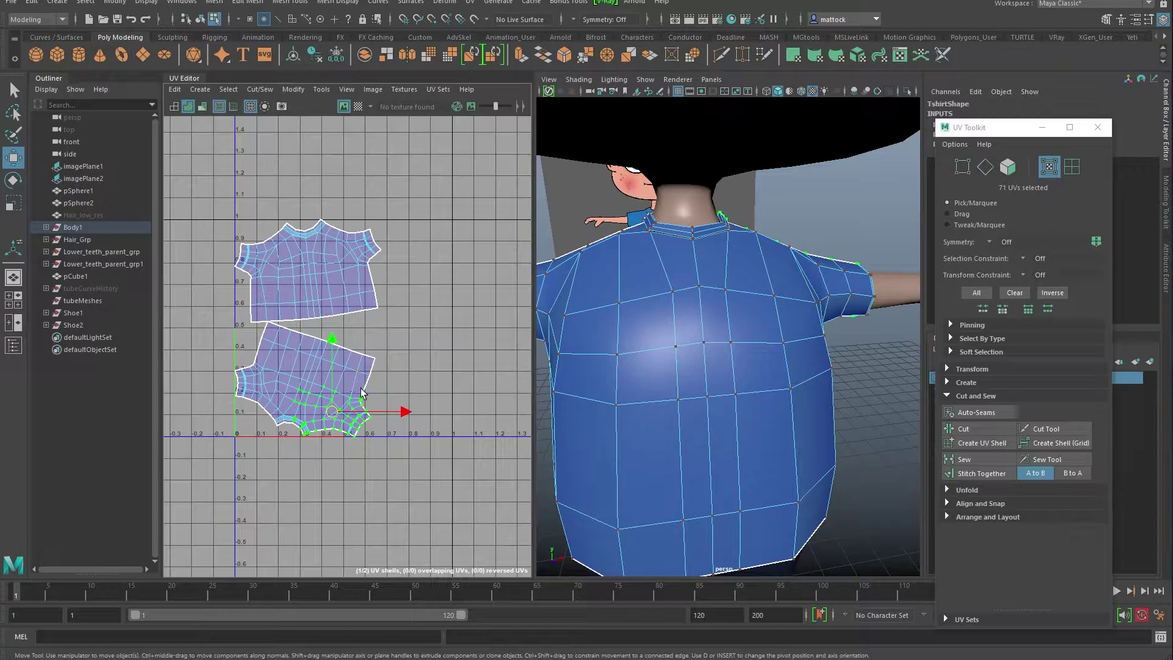
{"action": "mouse_move", "coordinate": [347, 403]}
{"action": "right_mouse_down"}
{"action": "mouse_move", "coordinate": [379, 401]}
{"action": "mouse_move", "coordinate": [360, 402]}
{"action": "right_mouse_up"}
{"action": "right_click", "coordinate": [361, 407]}
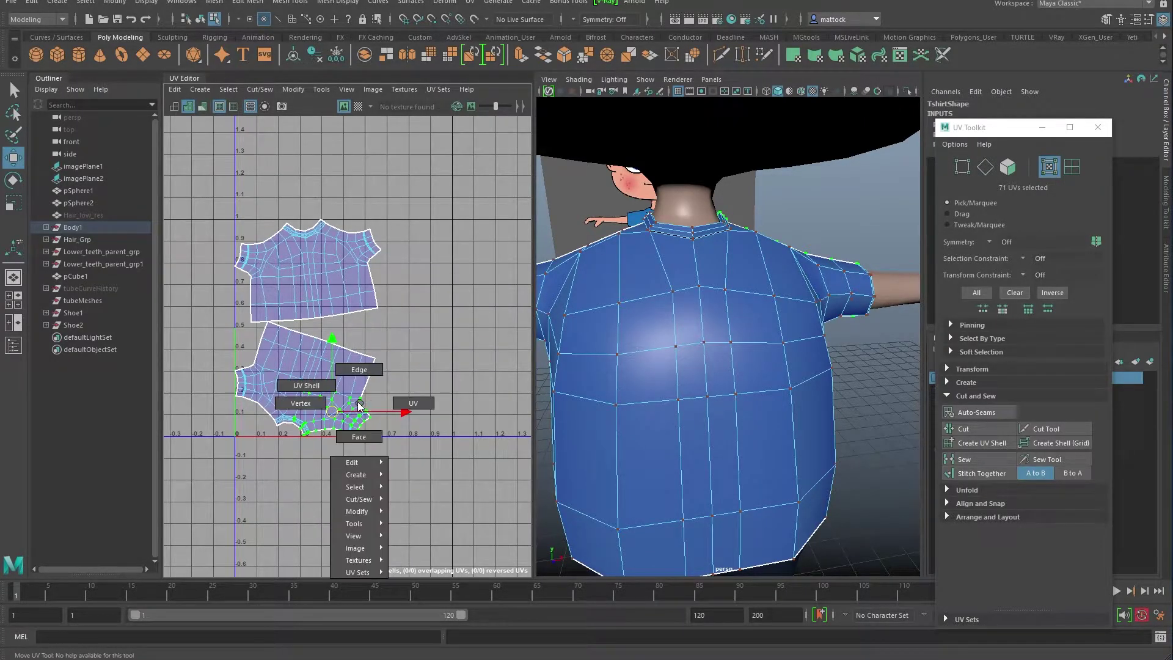
{"action": "left_click", "coordinate": [307, 385]}
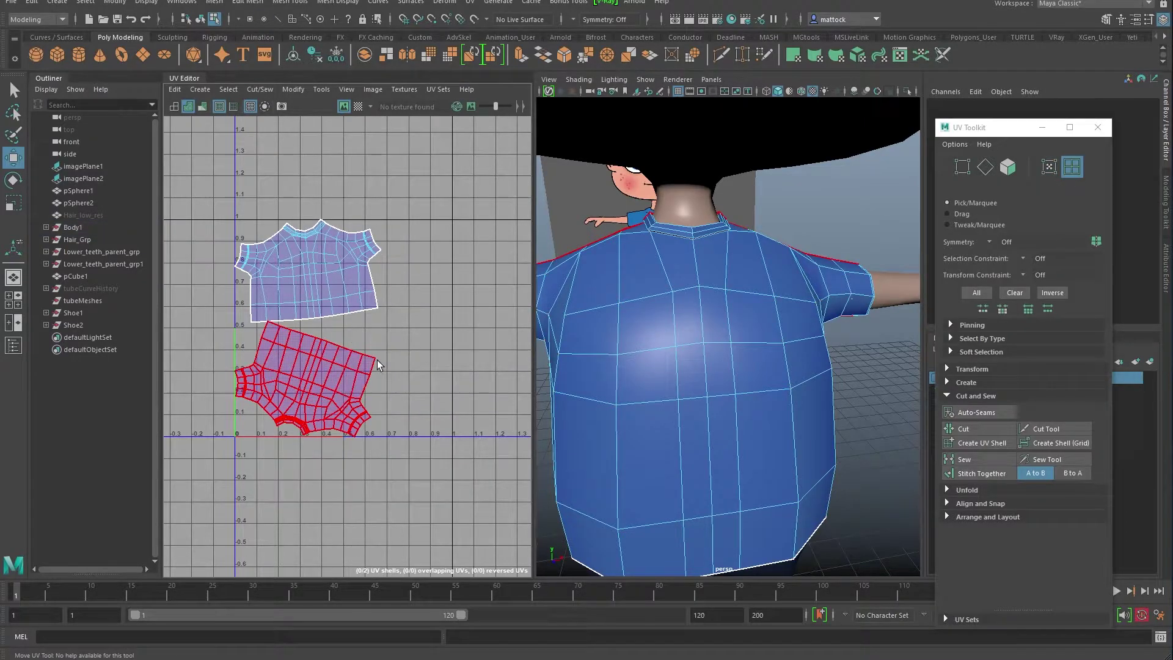
Rotate the lower T-shirt shell so its collar points straight up, and shift it into place within the tile.
{"action": "key", "text": "e"}
{"action": "left_click_drag", "start_coordinate": [310, 355], "coordinate": [285, 435]}
{"action": "key", "text": "w"}
{"action": "left_click_drag", "start_coordinate": [299, 361], "coordinate": [334, 366]}
Straighten the upper T-shirt shell by rotating it slightly, and move it directly above the lower shell.
{"action": "left_click", "coordinate": [330, 262]}
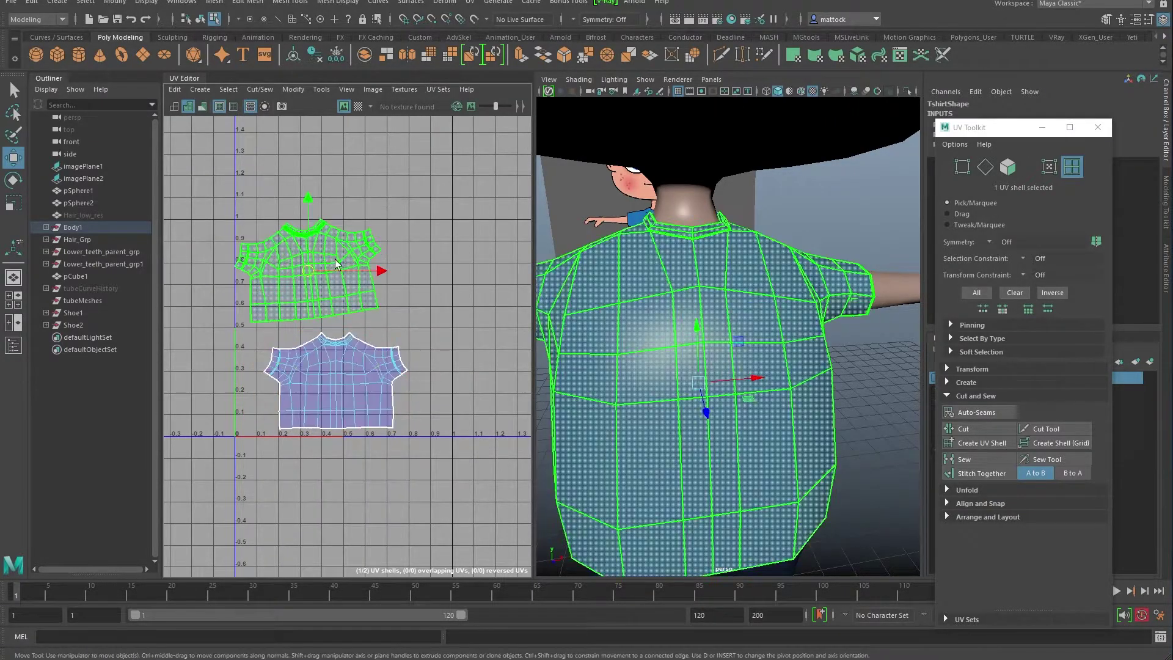
{"action": "key", "text": "e"}
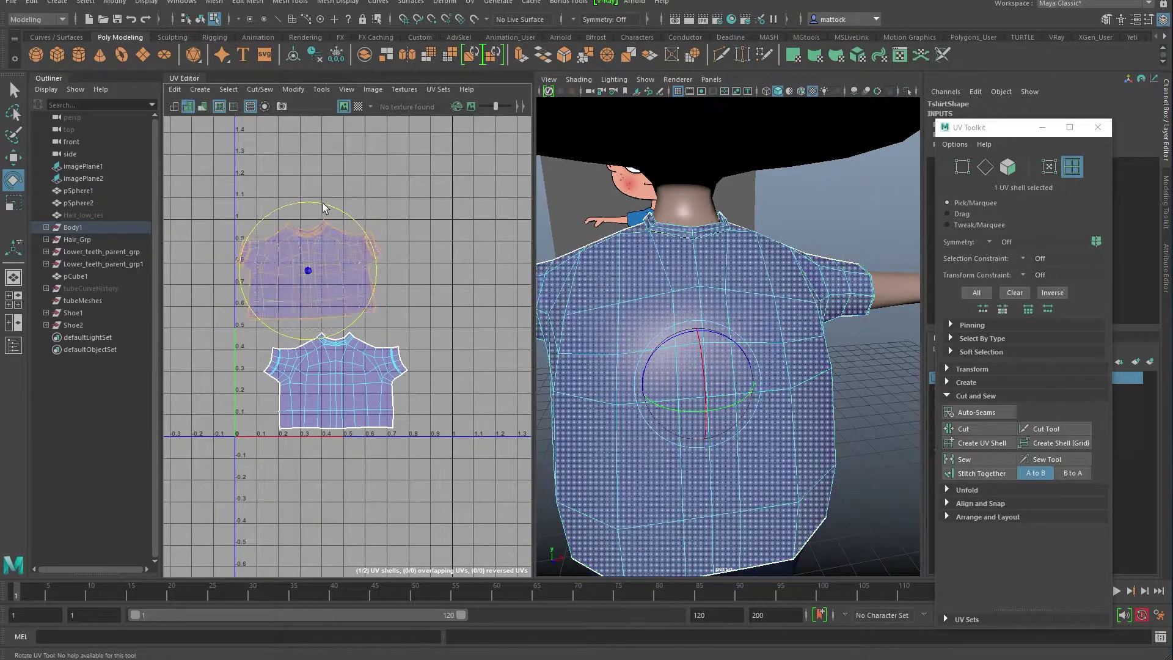
{"action": "key", "text": "w"}
{"action": "left_click_drag", "start_coordinate": [307, 273], "coordinate": [336, 273]}
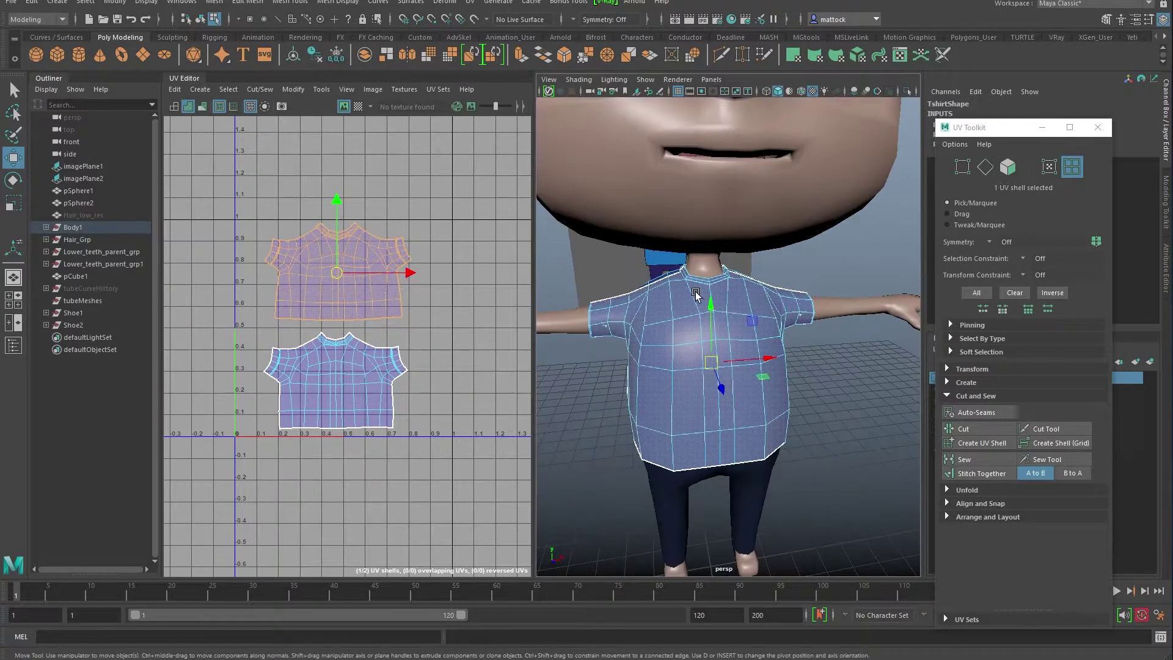
Compare the two T-shirt shells with the model and nudge the lower shell slightly up towards the upper one.
{"action": "scroll", "coordinate": [695, 295], "scroll_direction": "down", "scroll_amount": 3}
{"action": "left_click_drag", "start_coordinate": [695, 295], "coordinate": [672, 282], "text": "alt"}
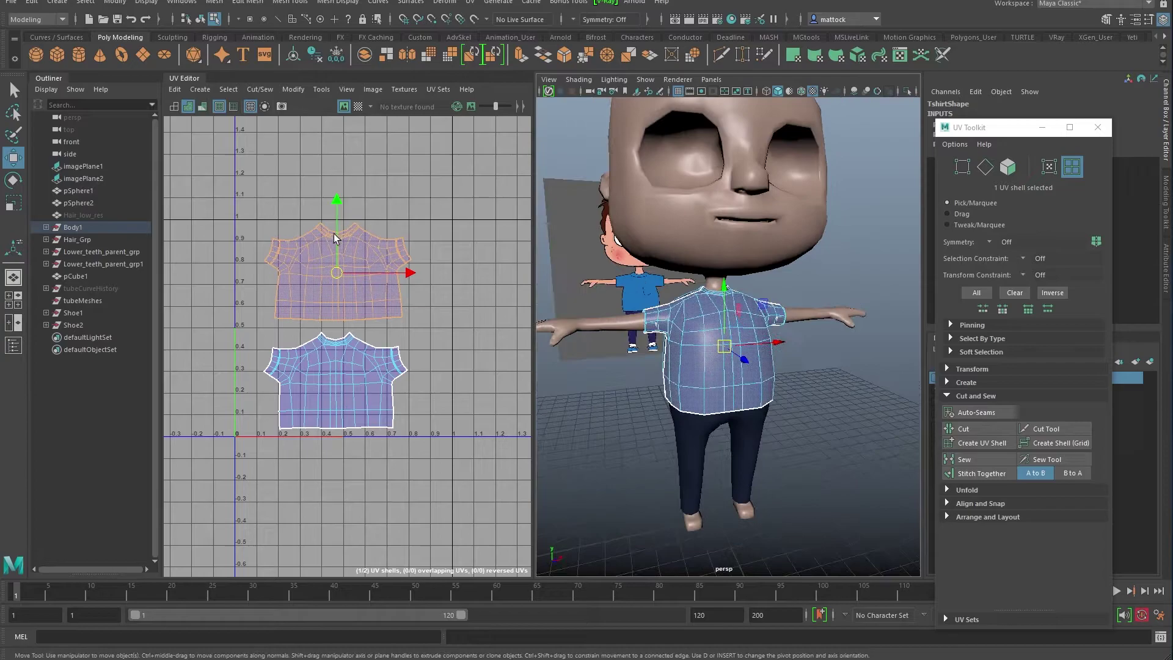
{"action": "left_click", "coordinate": [355, 364]}
{"action": "left_click_drag", "start_coordinate": [653, 320], "coordinate": [693, 318], "text": "alt"}
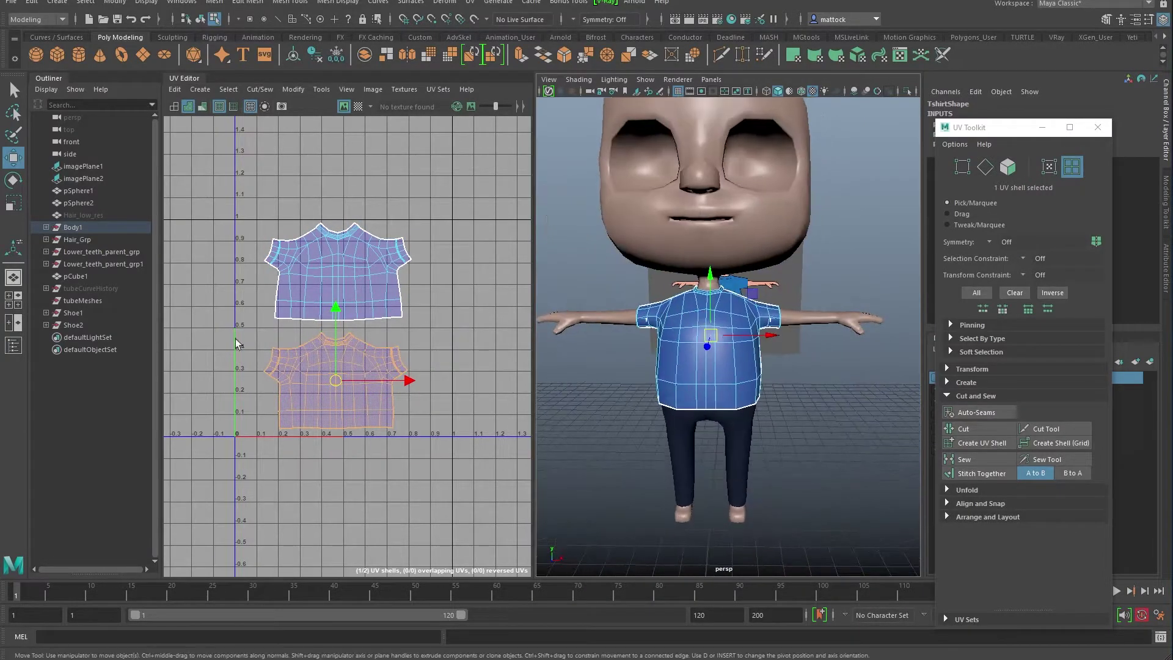
{"action": "right_click_drag", "start_coordinate": [199, 350], "coordinate": [409, 332], "text": "alt"}
{"action": "middle_click_drag", "start_coordinate": [409, 327], "coordinate": [404, 299], "text": "alt"}
{"action": "scroll", "coordinate": [370, 353], "scroll_direction": "down", "scroll_amount": 2}
{"action": "left_click_drag", "start_coordinate": [340, 376], "coordinate": [341, 371]}
{"action": "left_click", "coordinate": [553, 314]}
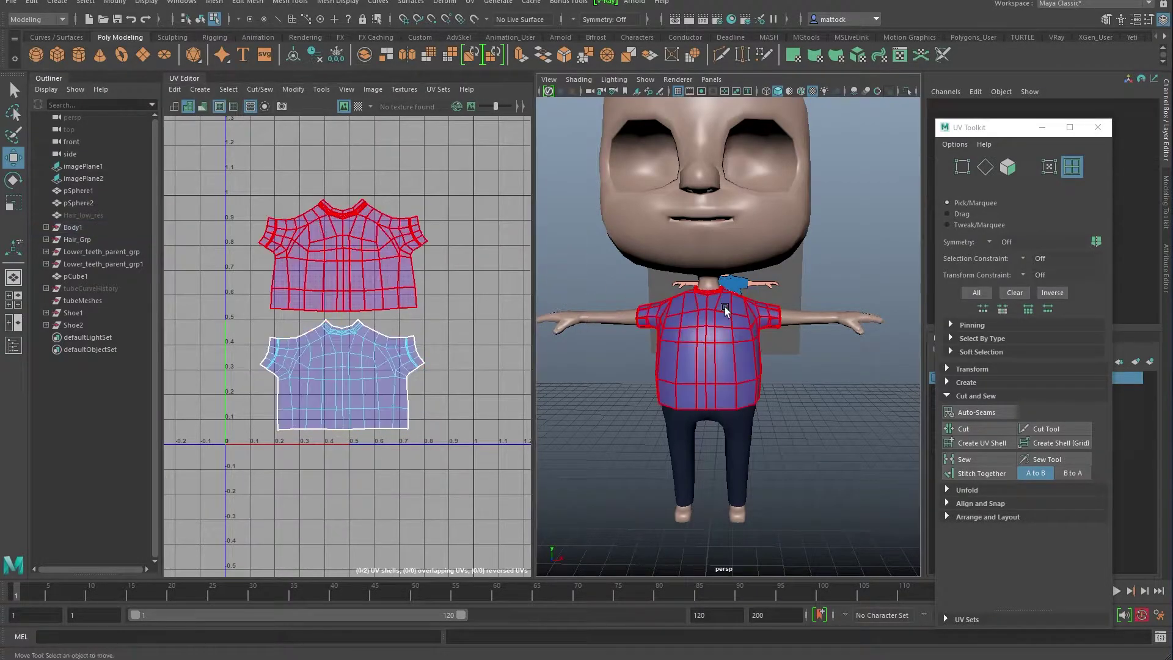
Inspect the T-shirt's UVs for stretching from several sides with the checker map displayed, and turn the checker map off again.
{"action": "left_click_drag", "start_coordinate": [613, 232], "coordinate": [594, 236], "text": "alt"}
{"action": "left_click", "coordinate": [359, 107]}
{"action": "left_click_drag", "start_coordinate": [721, 318], "coordinate": [512, 328], "text": "alt"}
{"action": "right_click_drag", "start_coordinate": [512, 327], "coordinate": [769, 325], "text": "alt"}
{"action": "left_click_drag", "start_coordinate": [654, 318], "coordinate": [801, 330], "text": "alt"}
{"action": "left_click_drag", "start_coordinate": [677, 297], "coordinate": [804, 344], "text": "alt"}
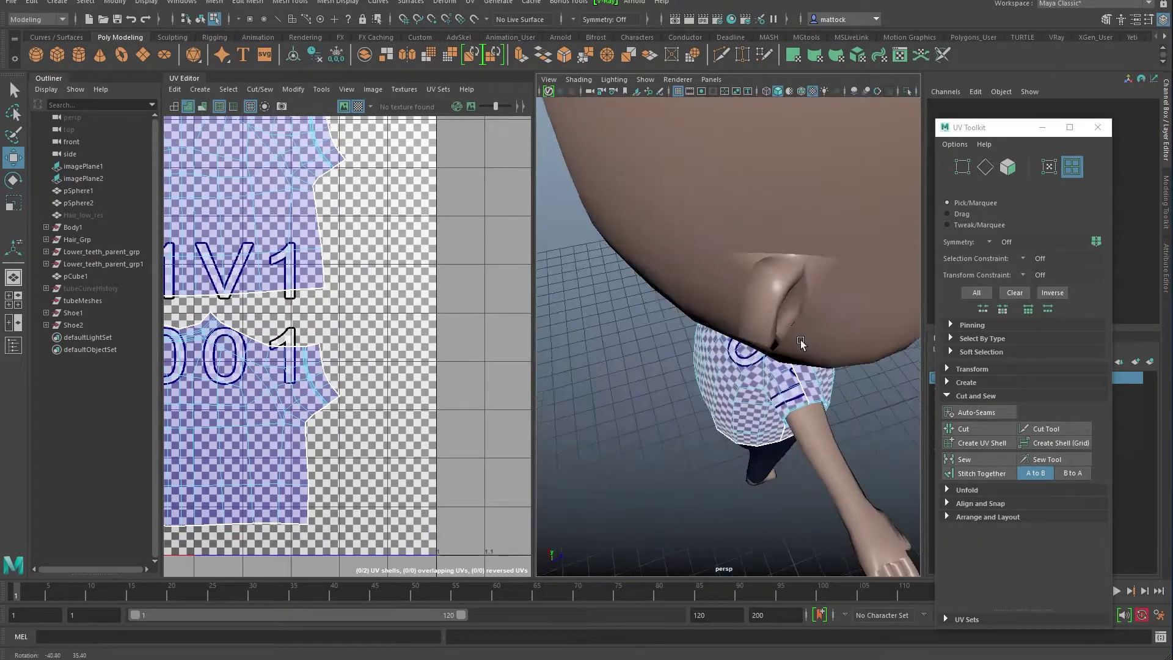
{"action": "right_click_drag", "start_coordinate": [648, 333], "coordinate": [774, 333], "text": "alt"}
{"action": "left_click_drag", "start_coordinate": [775, 332], "coordinate": [584, 318], "text": "alt"}
{"action": "scroll", "coordinate": [379, 305], "scroll_direction": "down", "scroll_amount": 5}
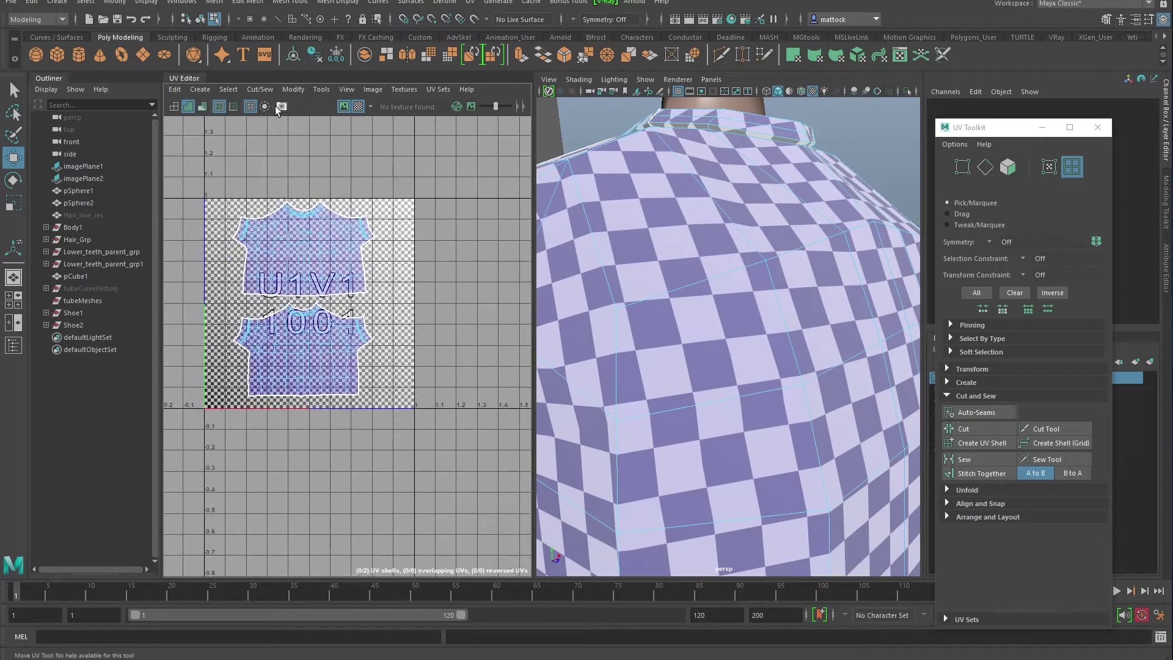
{"action": "left_click", "coordinate": [358, 107]}
Select the trousers and isolate them in the perspective view.
{"action": "key", "text": "f"}
{"action": "left_click_drag", "start_coordinate": [778, 309], "coordinate": [714, 307], "text": "alt"}
{"action": "right_click_drag", "start_coordinate": [715, 307], "coordinate": [748, 294], "text": "alt"}
{"action": "left_click", "coordinate": [820, 278]}
{"action": "middle_click_drag", "start_coordinate": [755, 348], "coordinate": [707, 290], "text": "alt"}
{"action": "left_click_drag", "start_coordinate": [751, 330], "coordinate": [725, 341], "text": "alt"}
{"action": "left_click", "coordinate": [699, 385]}
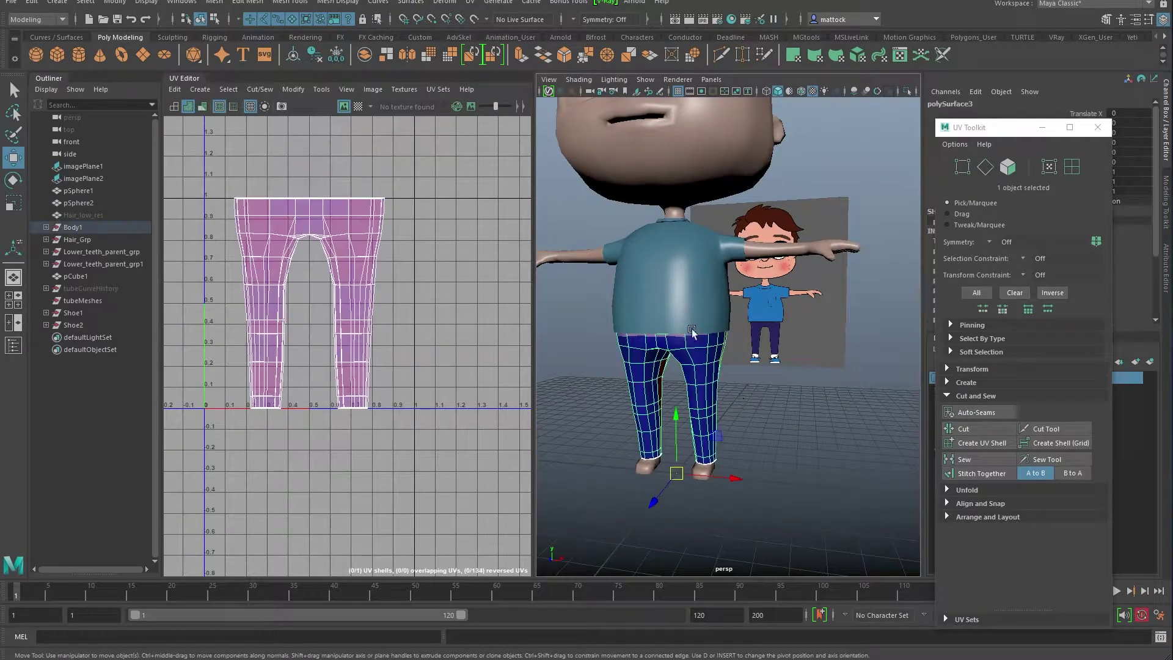
{"action": "scroll", "coordinate": [706, 355], "scroll_direction": "up", "scroll_amount": 5}
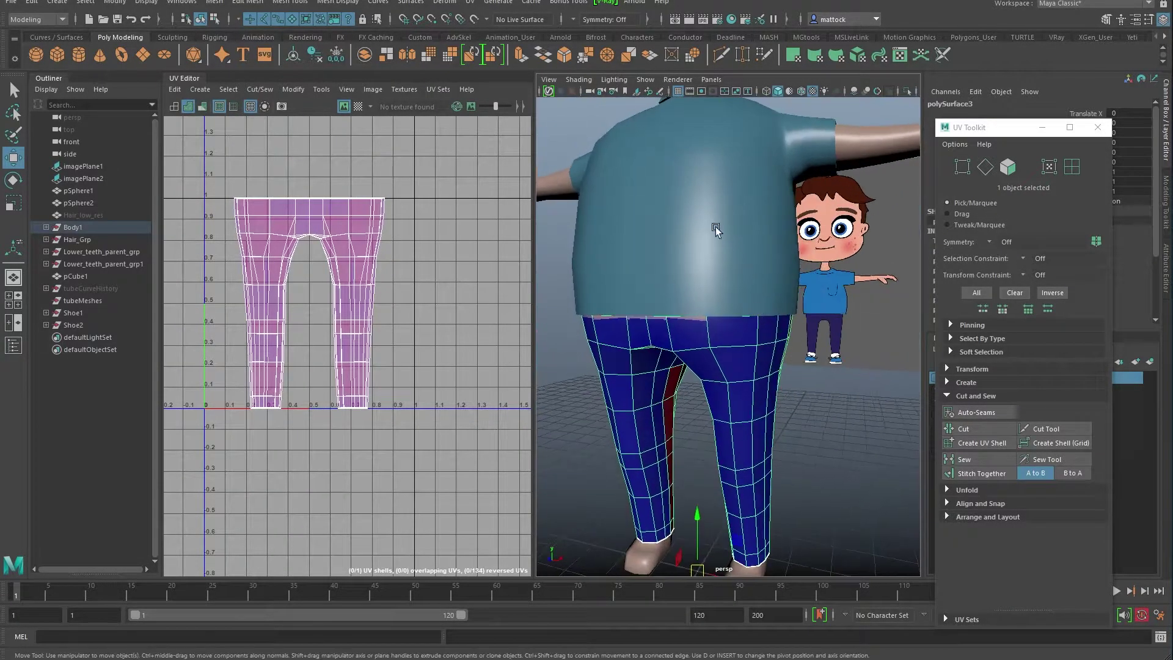
{"action": "left_click", "coordinate": [645, 79]}
{"action": "mouse_move", "coordinate": [660, 100]}
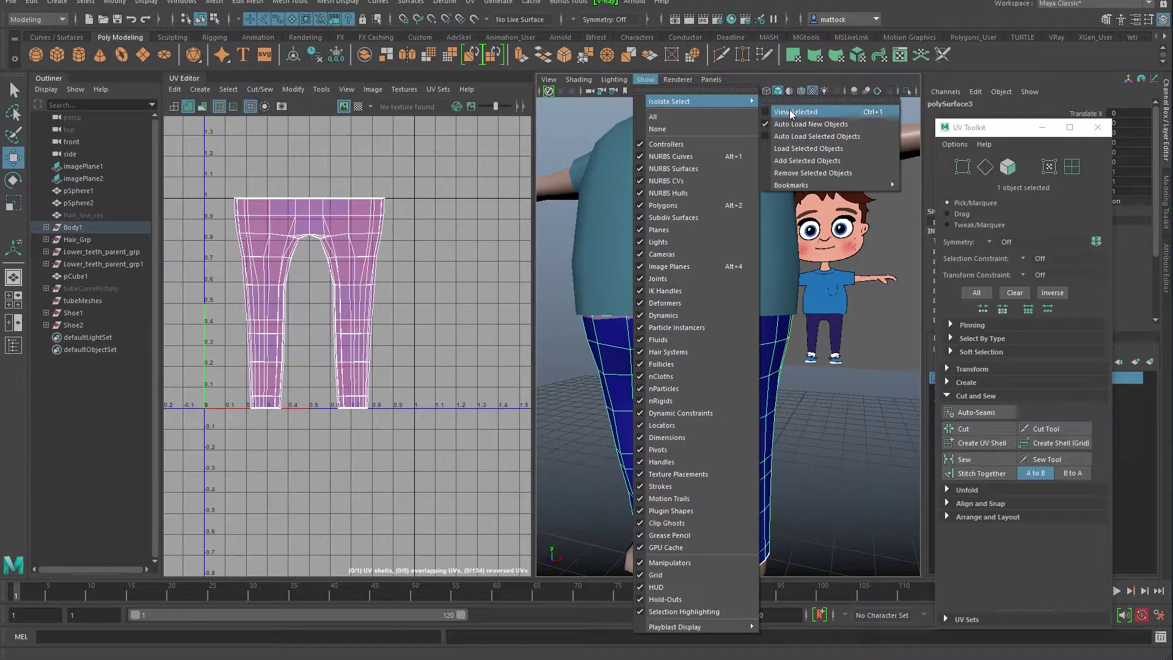
{"action": "left_click", "coordinate": [855, 104]}
Try to select the trousers' inseam and leg-side edge loops as seams.
{"action": "left_click_drag", "start_coordinate": [742, 354], "coordinate": [694, 386], "text": "alt"}
{"action": "mouse_move", "coordinate": [682, 308]}
{"action": "left_mouse_down", "text": "alt"}
{"action": "mouse_move", "coordinate": [708, 294]}
{"action": "mouse_move", "coordinate": [734, 303]}
{"action": "mouse_move", "coordinate": [699, 303]}
{"action": "left_mouse_up", "text": "alt"}
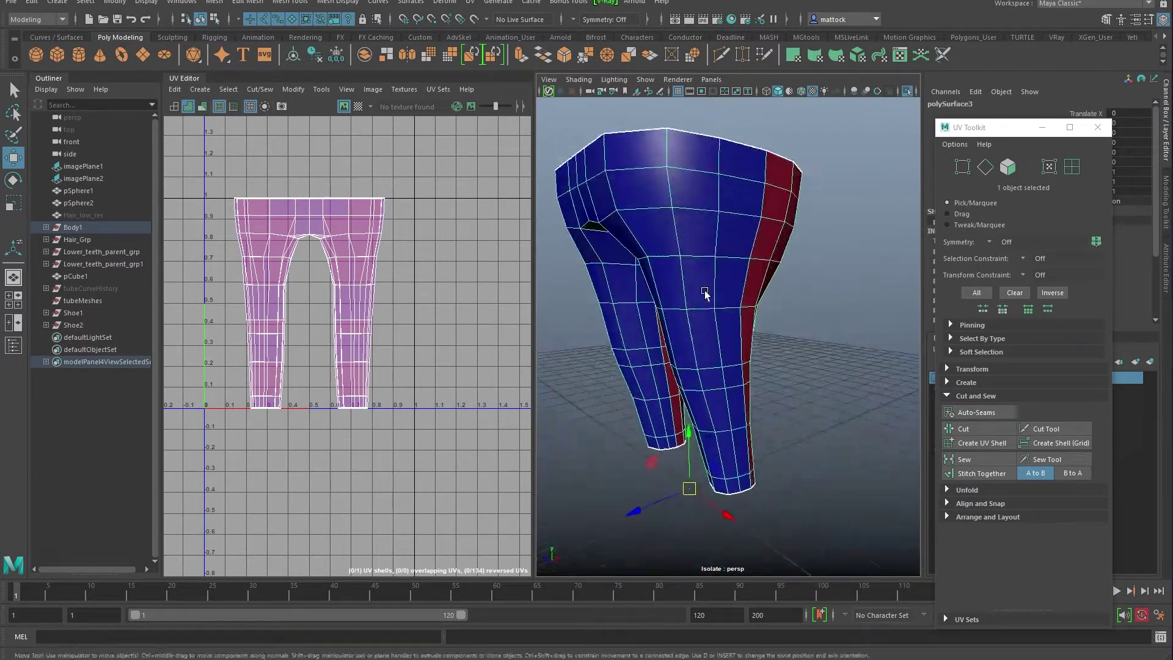
{"action": "right_click_drag", "start_coordinate": [721, 263], "coordinate": [722, 238]}
{"action": "left_click", "coordinate": [718, 243]}
{"action": "double_click", "coordinate": [717, 243]}
{"action": "left_click_drag", "start_coordinate": [718, 243], "coordinate": [705, 344], "text": "alt"}
{"action": "double_click", "coordinate": [770, 275], "text": "shift"}
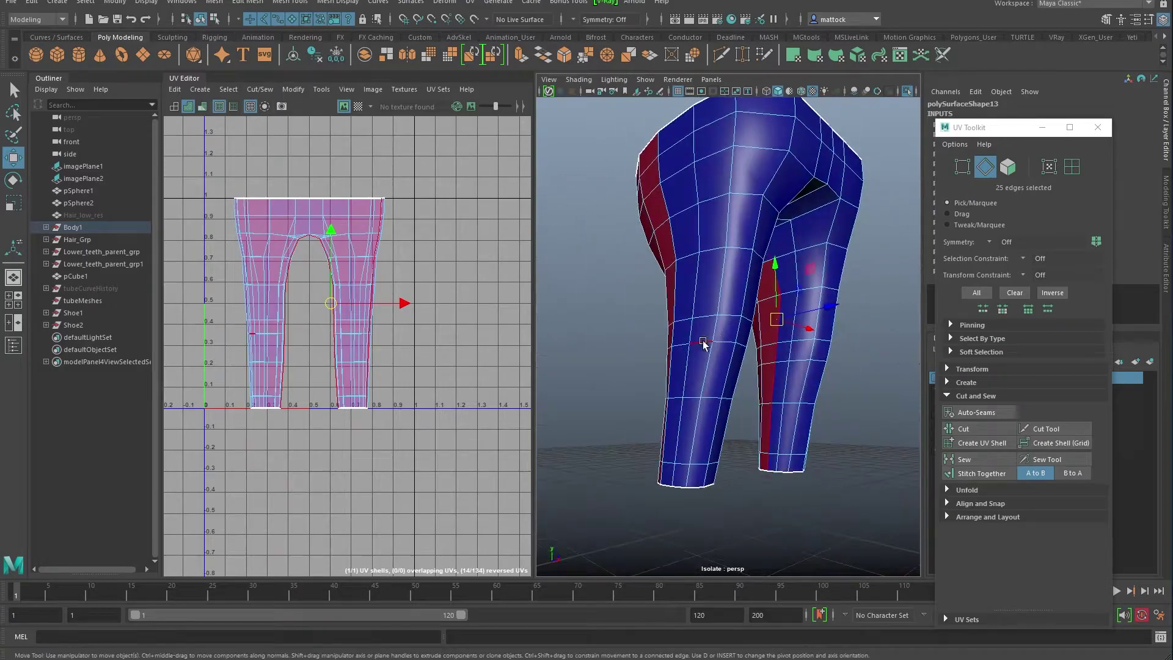
{"action": "double_click", "coordinate": [689, 355], "text": "shift"}
Undo the last edge selections and add another edge loop along the side of the trouser leg.
{"action": "left_click_drag", "start_coordinate": [721, 284], "coordinate": [789, 213], "text": "alt"}
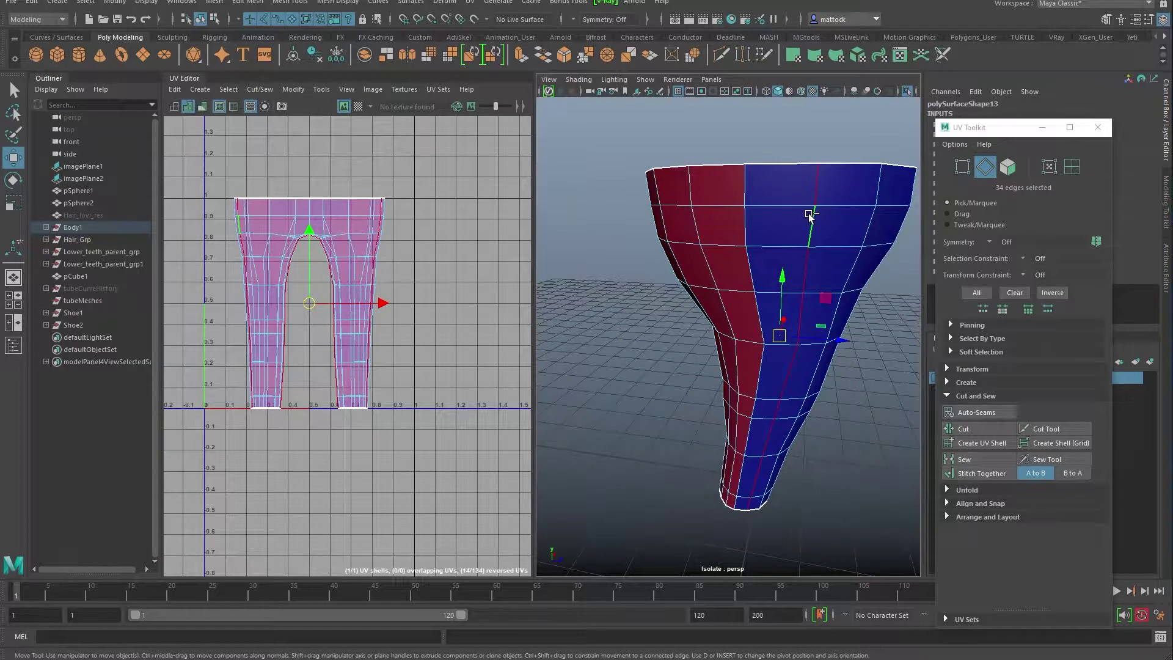
{"action": "key", "text": "ctrl+z"}
{"action": "key", "text": "ctrl+z"}
{"action": "key", "text": "ctrl+z"}
{"action": "key", "text": "ctrl+z"}
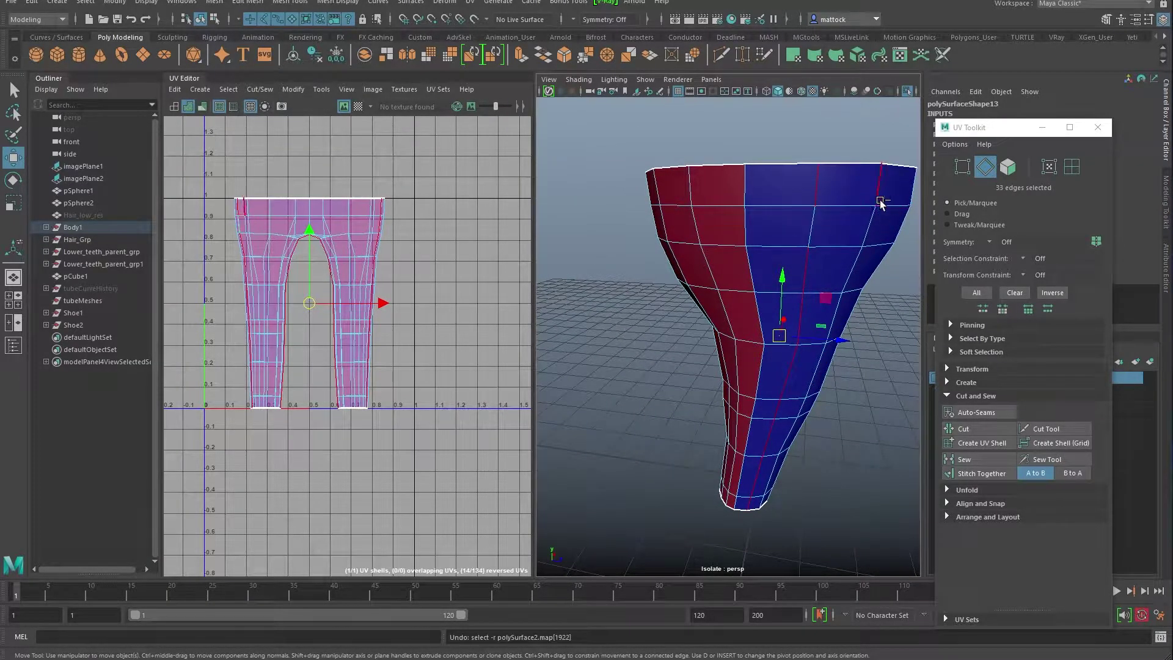
{"action": "double_click", "coordinate": [746, 229], "text": "shift"}
Select the trousers' seam edges along the outer side of both legs and around the inseam through the crotch.
{"action": "left_click_drag", "start_coordinate": [810, 260], "coordinate": [578, 257], "text": "alt"}
{"action": "left_click_drag", "start_coordinate": [686, 249], "coordinate": [705, 194], "text": "alt"}
{"action": "double_click", "coordinate": [731, 185]}
{"action": "left_click_drag", "start_coordinate": [715, 379], "coordinate": [793, 361], "text": "alt"}
{"action": "scroll", "coordinate": [712, 349], "scroll_direction": "up", "scroll_amount": 5}
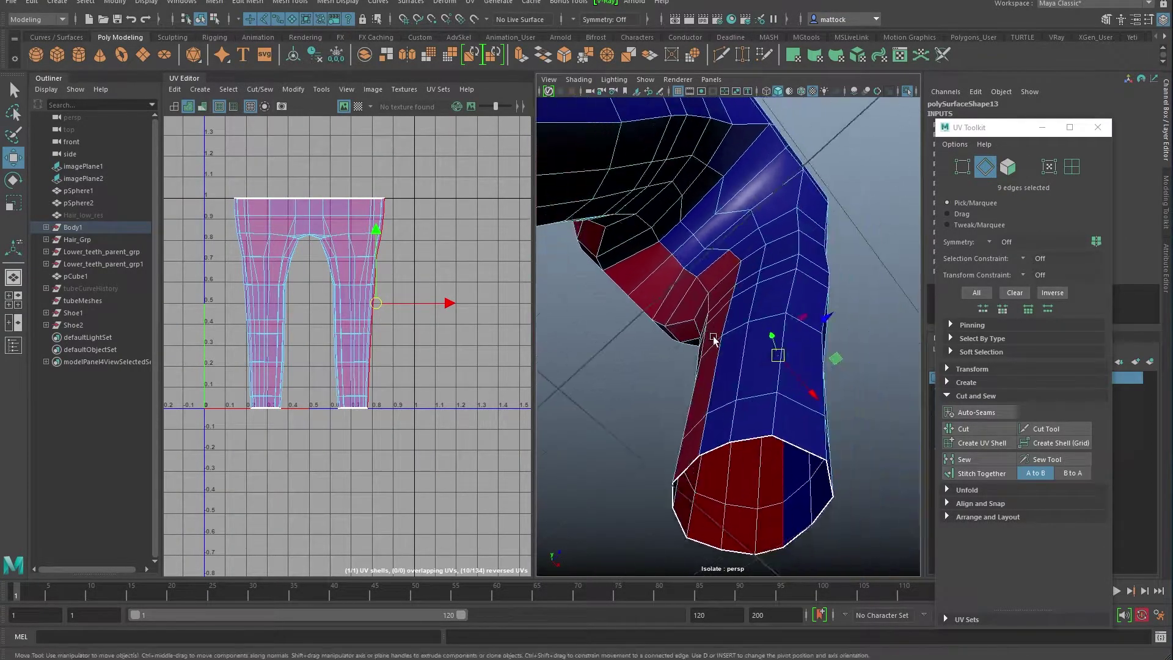
{"action": "double_click", "coordinate": [714, 374]}
{"action": "left_click_drag", "start_coordinate": [727, 332], "coordinate": [582, 310], "text": "alt"}
{"action": "scroll", "coordinate": [762, 357], "scroll_direction": "down", "scroll_amount": 4}
{"action": "double_click", "coordinate": [707, 354], "text": "shift"}
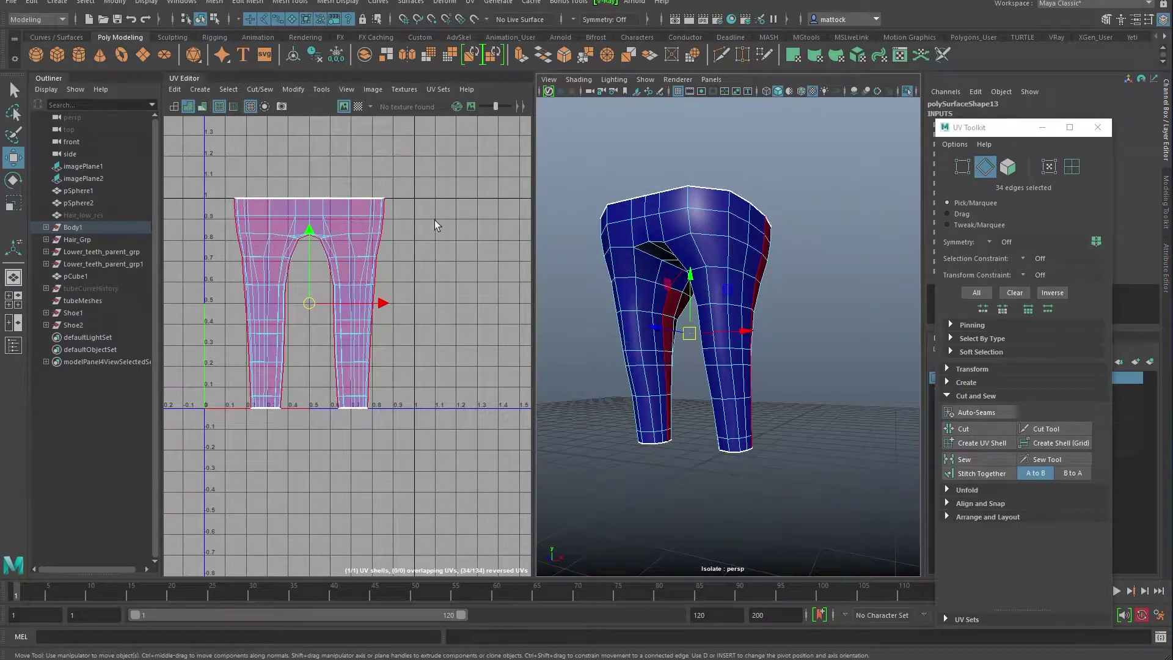
Cut the trousers' UVs along the selected side and inseam edges.
{"action": "left_click", "coordinate": [972, 427]}
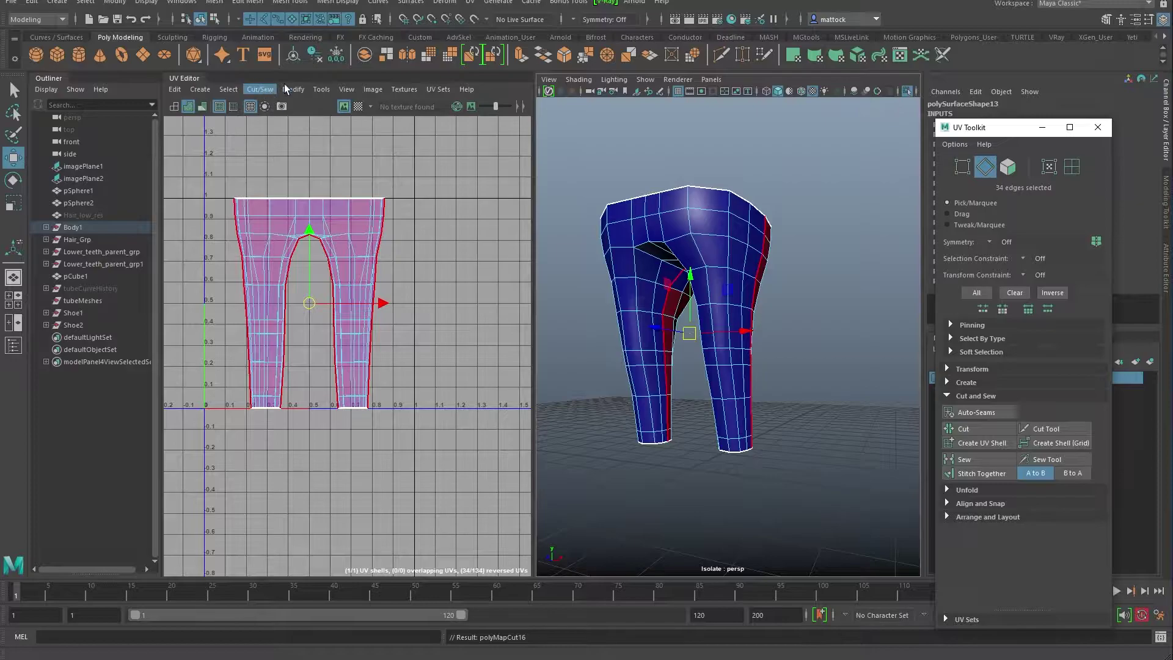
{"action": "left_click", "coordinate": [260, 89]}
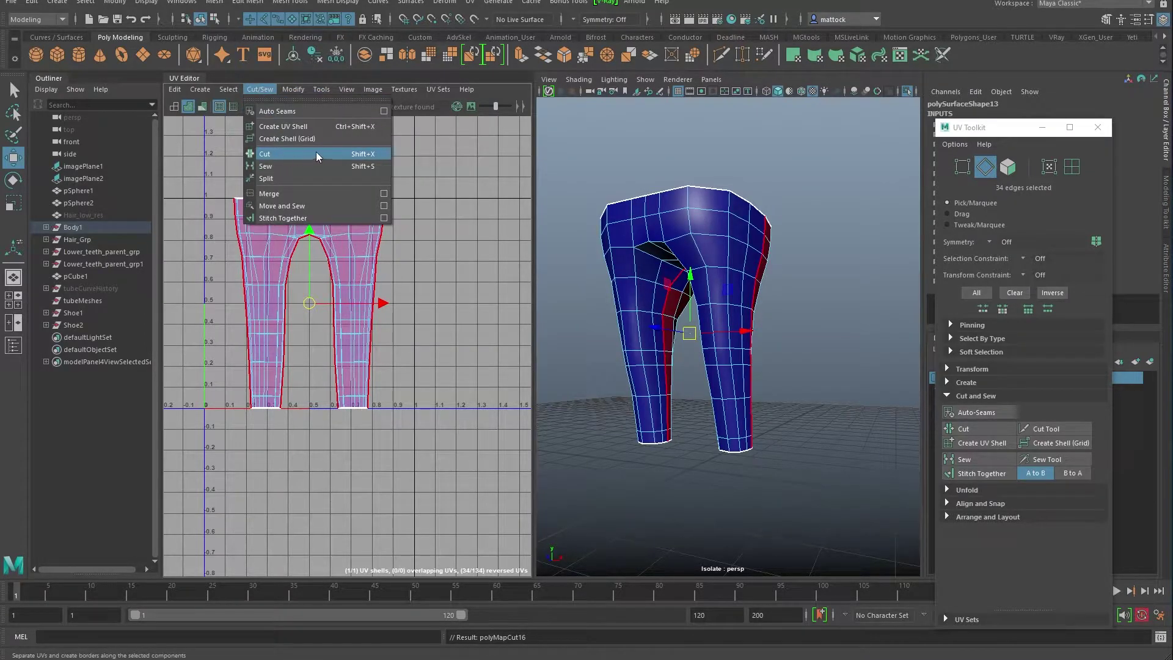
{"action": "left_click", "coordinate": [431, 200]}
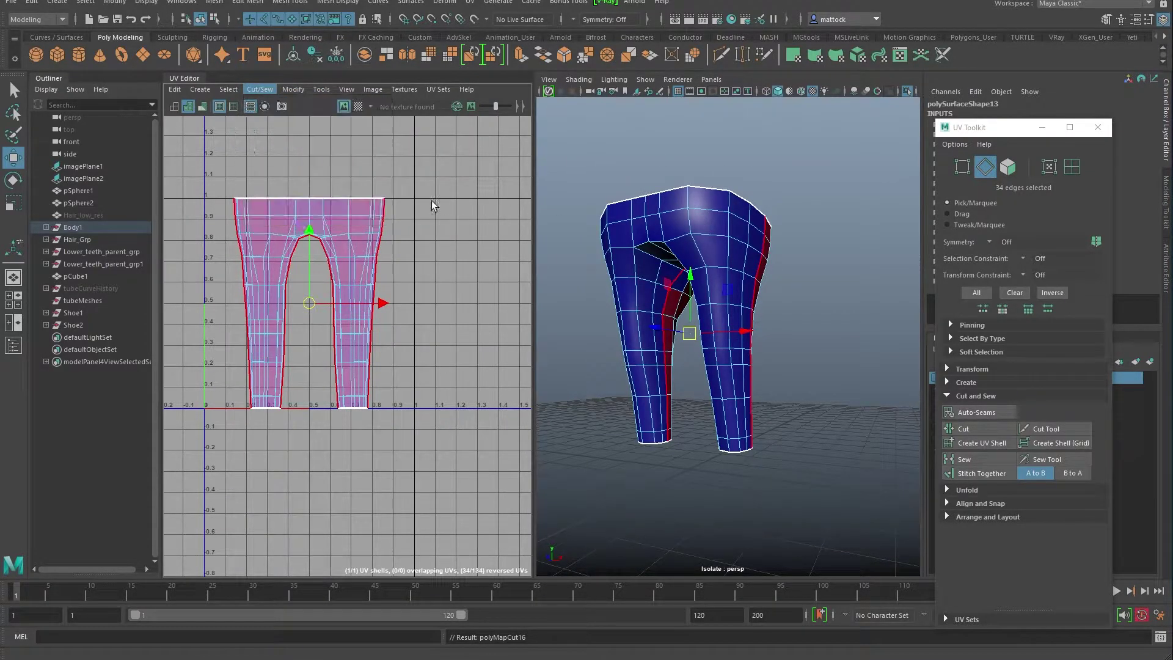
Select all of the trousers' UVs and unfold them.
{"action": "right_click_drag", "start_coordinate": [292, 227], "coordinate": [340, 225]}
{"action": "left_click_drag", "start_coordinate": [205, 167], "coordinate": [374, 338]}
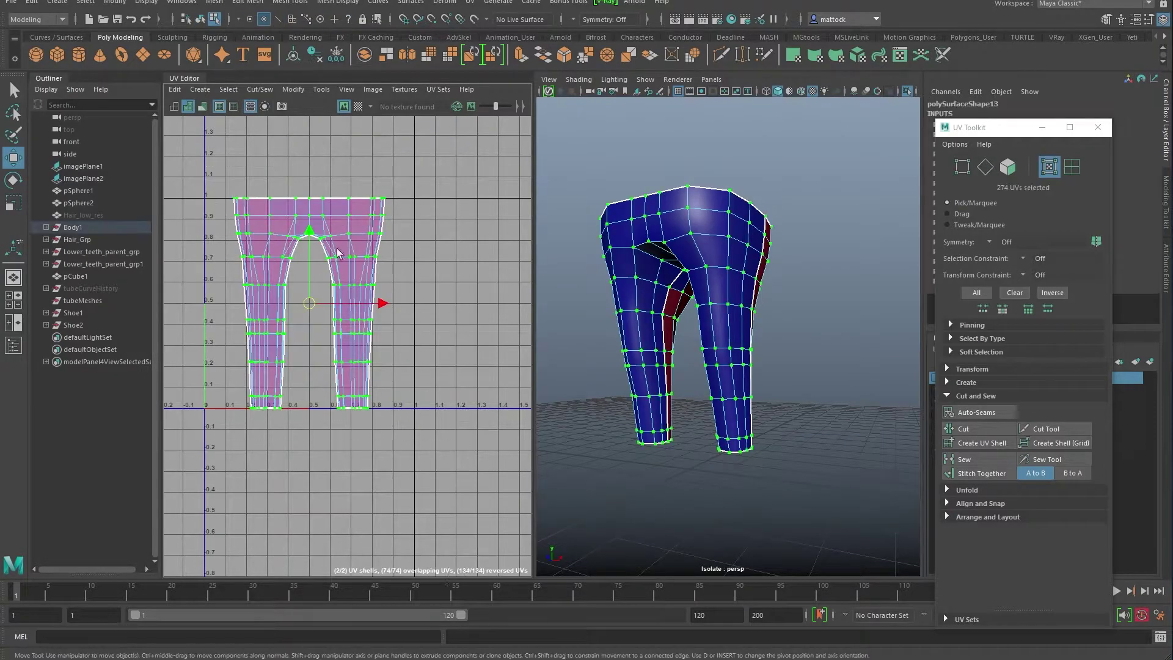
{"action": "right_click", "coordinate": [345, 236], "text": "shift"}
{"action": "right_click_drag", "start_coordinate": [341, 227], "coordinate": [224, 232], "text": "shift"}
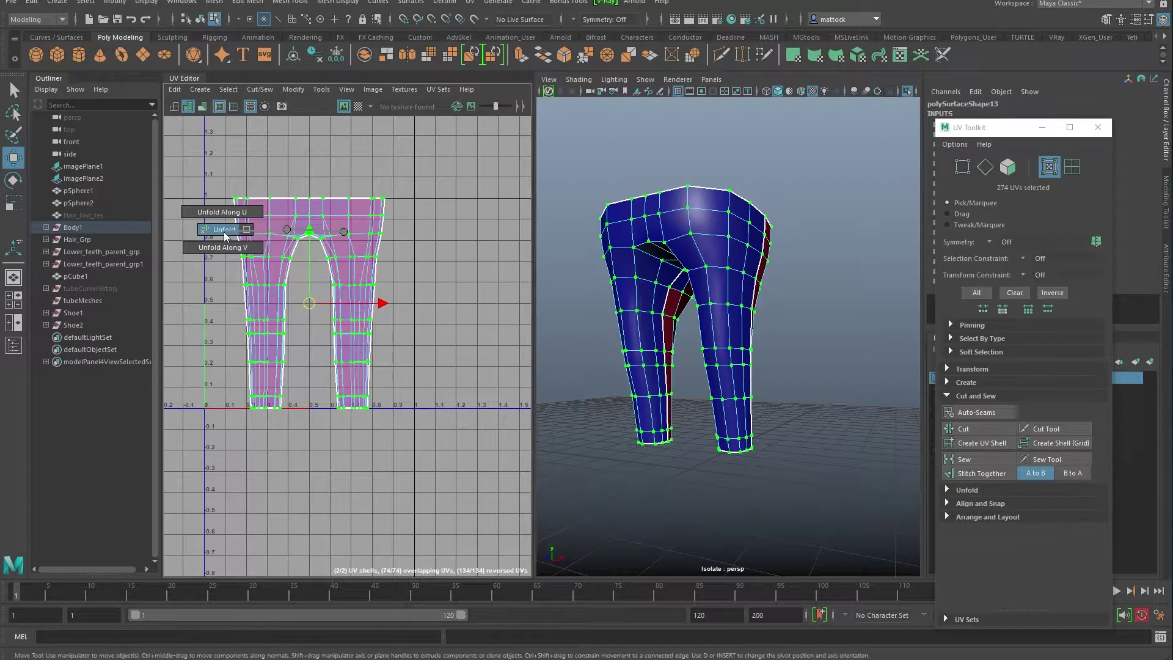
{"action": "left_click", "coordinate": [224, 232]}
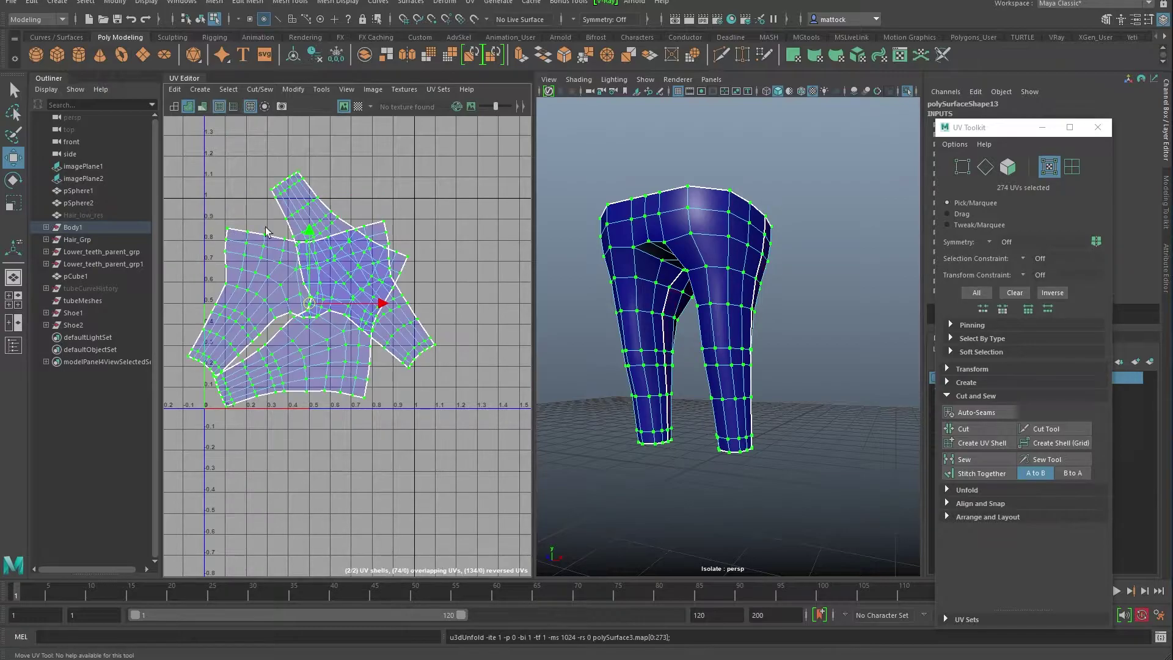
Lay out the trousers' UV shells so they sit separately inside the UV tile.
{"action": "left_click", "coordinate": [293, 89]}
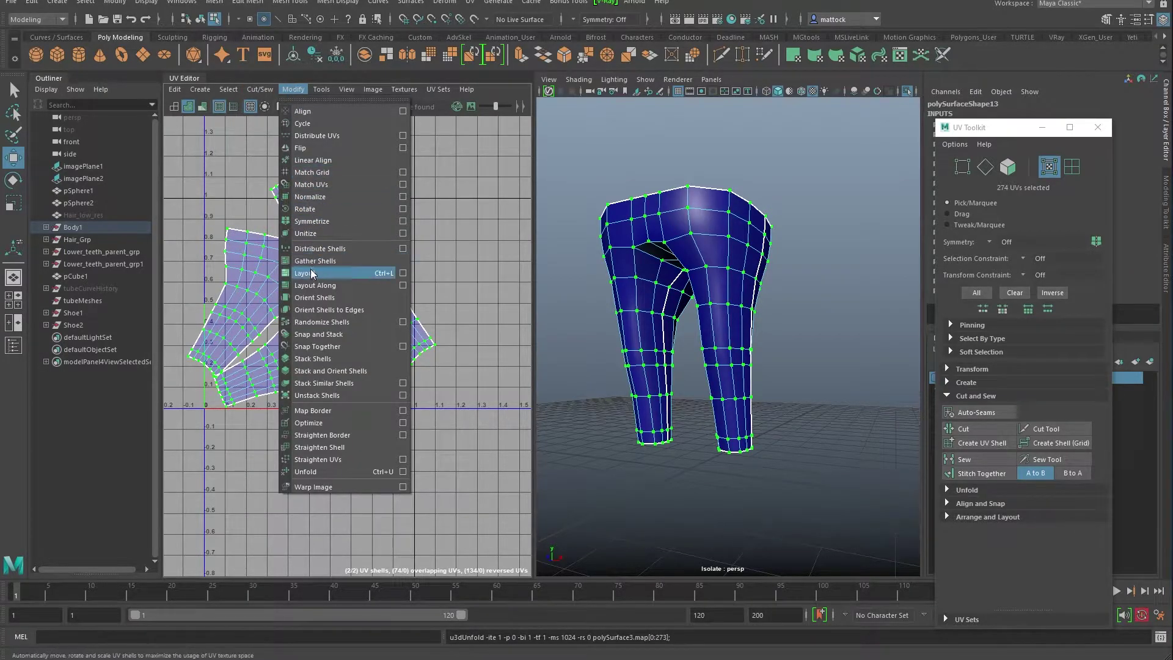
{"action": "left_click", "coordinate": [309, 273]}
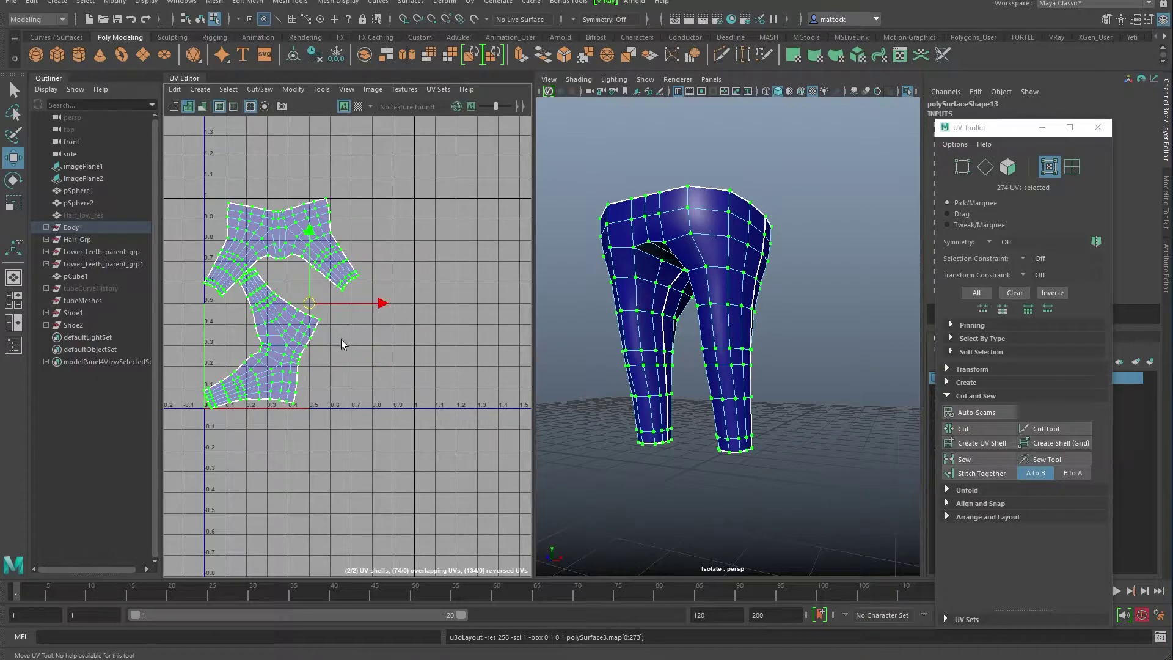
{"action": "middle_click_drag", "start_coordinate": [290, 319], "coordinate": [332, 320], "text": "alt"}
{"action": "scroll", "coordinate": [283, 305], "scroll_direction": "up", "scroll_amount": 1}
{"action": "left_click", "coordinate": [371, 339]}
{"action": "left_click_drag", "start_coordinate": [371, 339], "coordinate": [356, 337]}
Rotate the lower trouser shell upright with its waist uppermost and line up both shells one above the other.
{"action": "right_click", "coordinate": [354, 332]}
{"action": "right_click_drag", "start_coordinate": [343, 325], "coordinate": [300, 314]}
{"action": "left_click", "coordinate": [339, 340]}
{"action": "key", "text": "e"}
{"action": "left_click_drag", "start_coordinate": [315, 297], "coordinate": [229, 365]}
{"action": "key", "text": "w"}
{"action": "left_click_drag", "start_coordinate": [306, 341], "coordinate": [341, 356]}
{"action": "left_click", "coordinate": [347, 243]}
{"action": "left_click_drag", "start_coordinate": [347, 244], "coordinate": [372, 249]}
{"action": "key", "text": "e"}
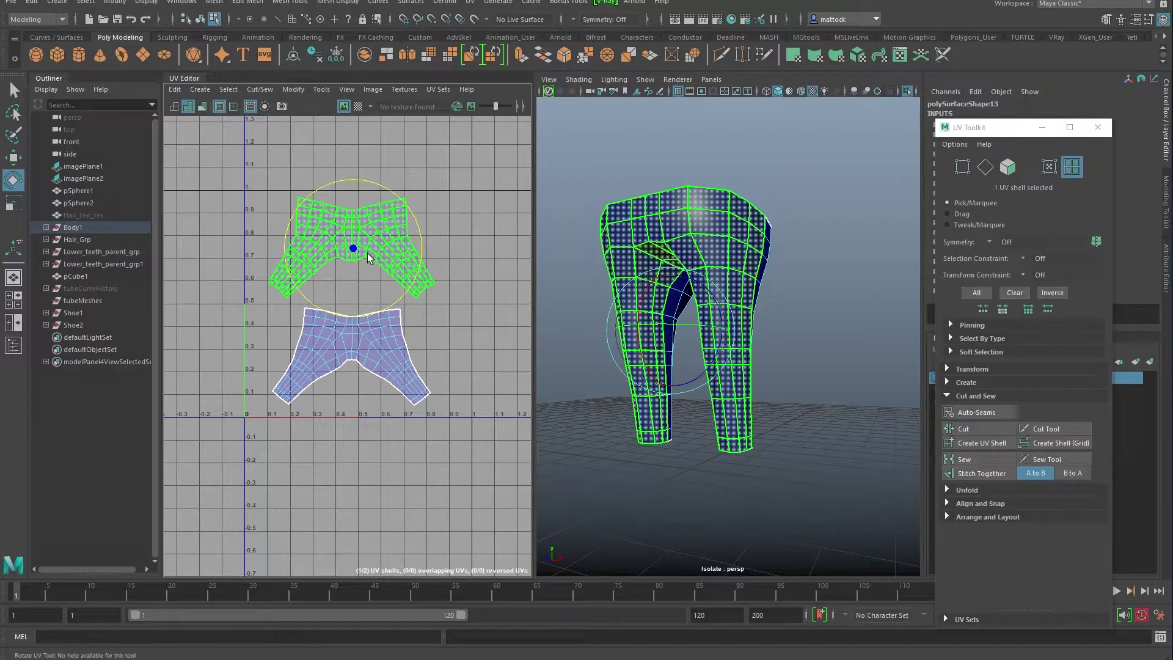
Select both trouser shells and scale them up uniformly to fill more of the UV tile.
{"action": "left_click", "coordinate": [376, 343], "text": "shift"}
{"action": "key", "text": "r"}
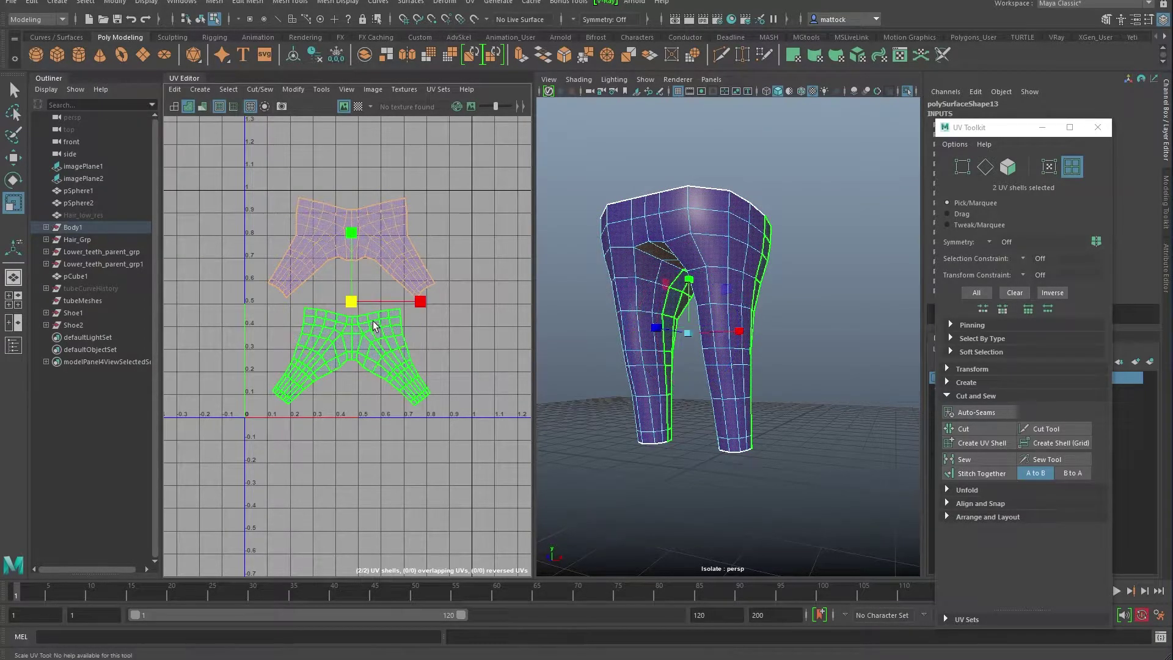
{"action": "left_click_drag", "start_coordinate": [360, 303], "coordinate": [362, 303]}
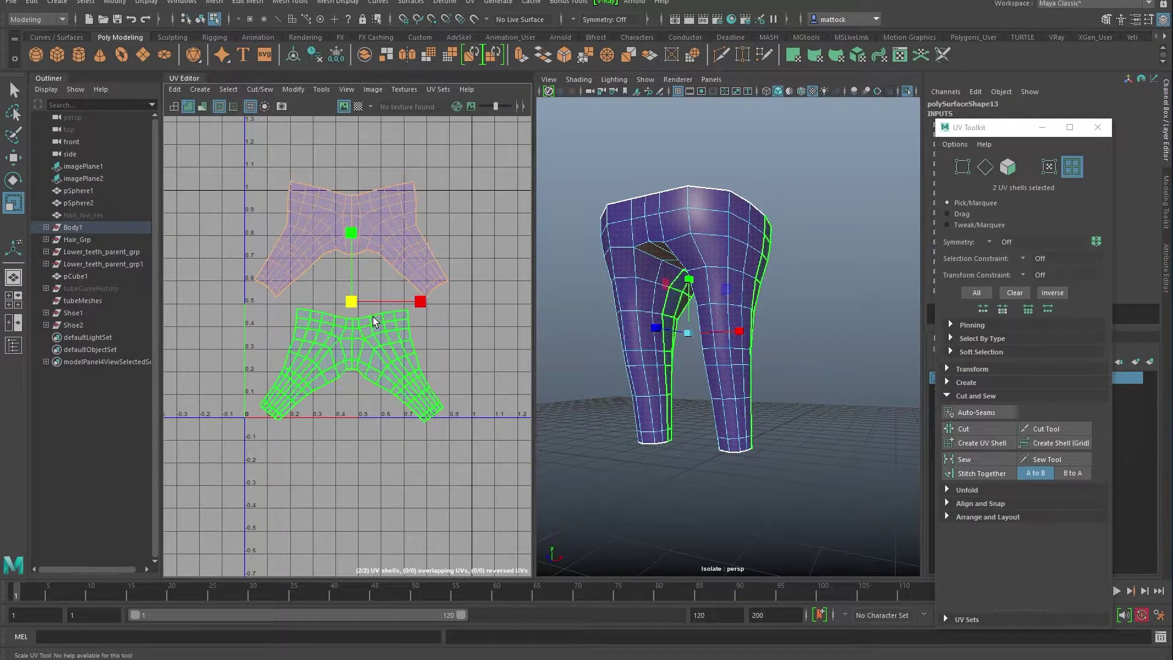
Move the upper trouser shell down and the lower one up so both fit inside the UV tile, then clear the selection.
{"action": "key", "text": "w"}
{"action": "left_click", "coordinate": [448, 185]}
{"action": "left_click", "coordinate": [346, 238]}
{"action": "left_click_drag", "start_coordinate": [347, 239], "coordinate": [348, 254]}
{"action": "right_click_drag", "start_coordinate": [343, 240], "coordinate": [415, 251], "text": "alt"}
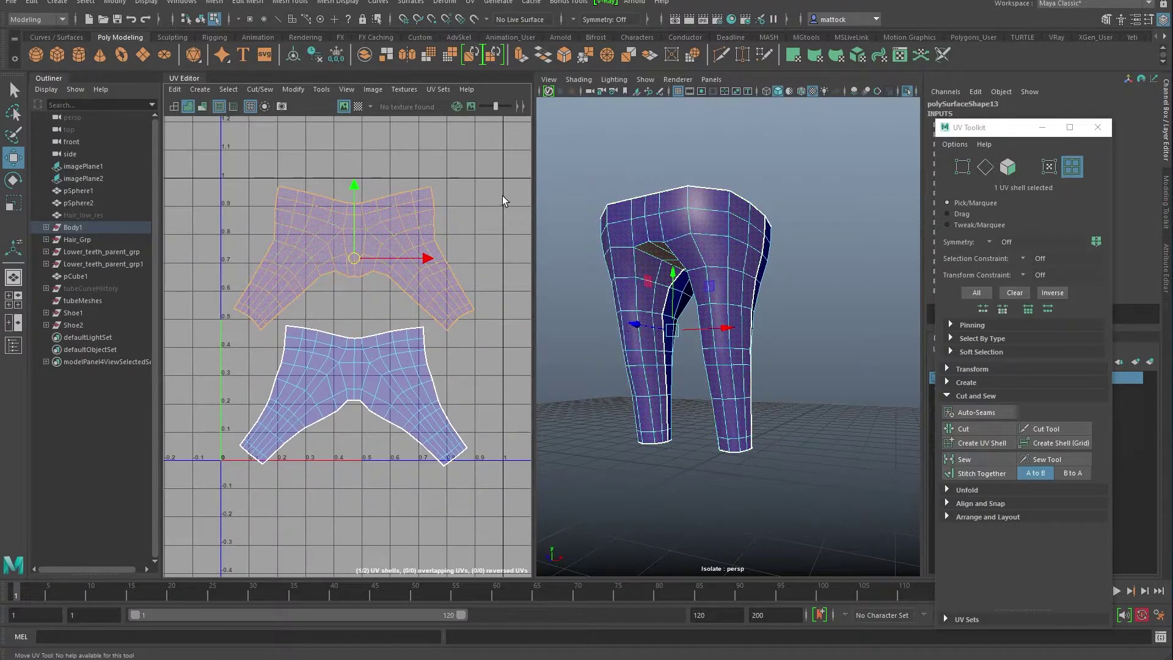
{"action": "left_click", "coordinate": [351, 399]}
{"action": "left_click_drag", "start_coordinate": [351, 394], "coordinate": [353, 386]}
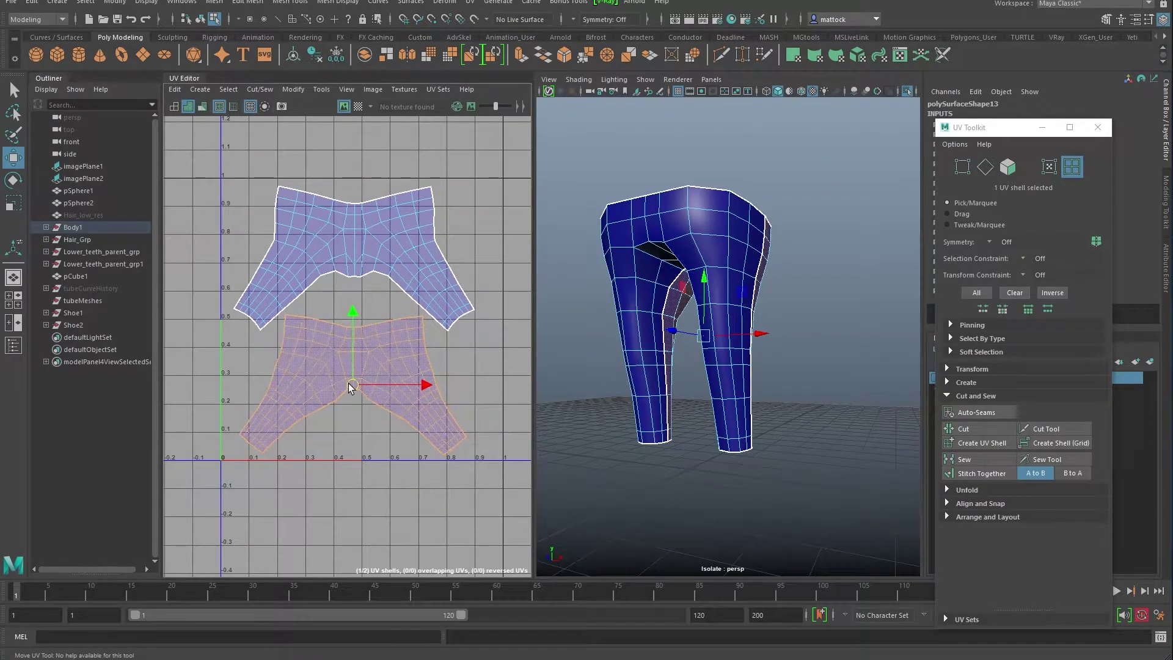
{"action": "left_click", "coordinate": [375, 477]}
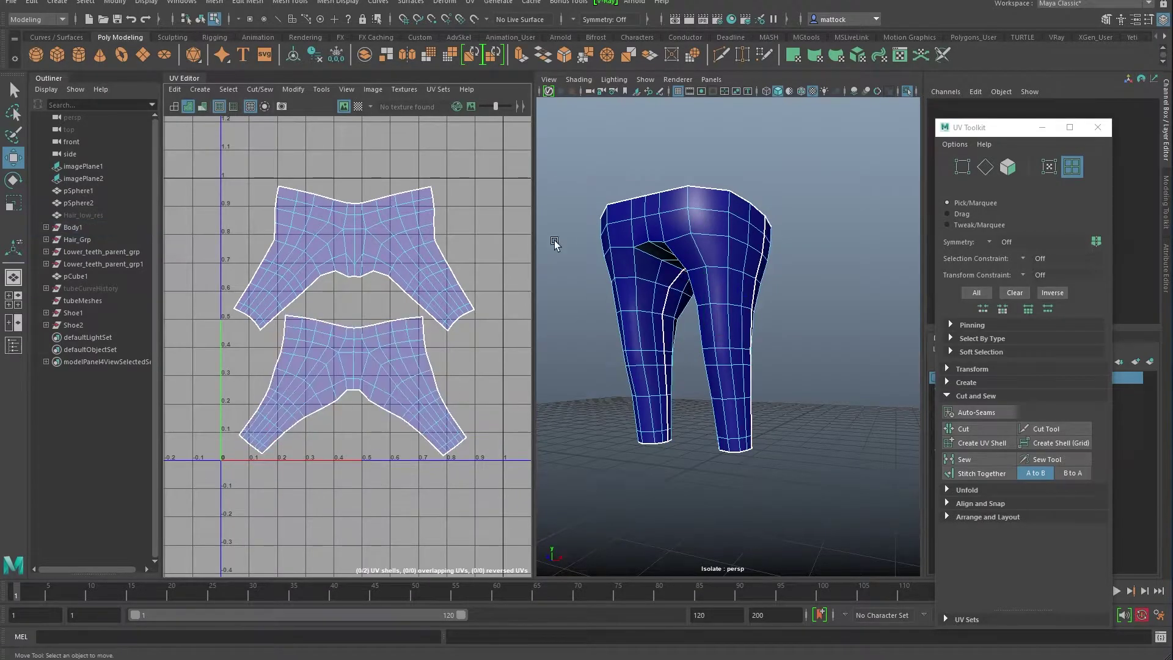
Turn on the checker map display and return the trousers to object mode with nothing selected.
{"action": "left_click", "coordinate": [358, 107]}
{"action": "left_click_drag", "start_coordinate": [733, 261], "coordinate": [684, 287], "text": "alt"}
{"action": "right_click_drag", "start_coordinate": [705, 258], "coordinate": [770, 238]}
{"action": "left_click", "coordinate": [788, 233]}
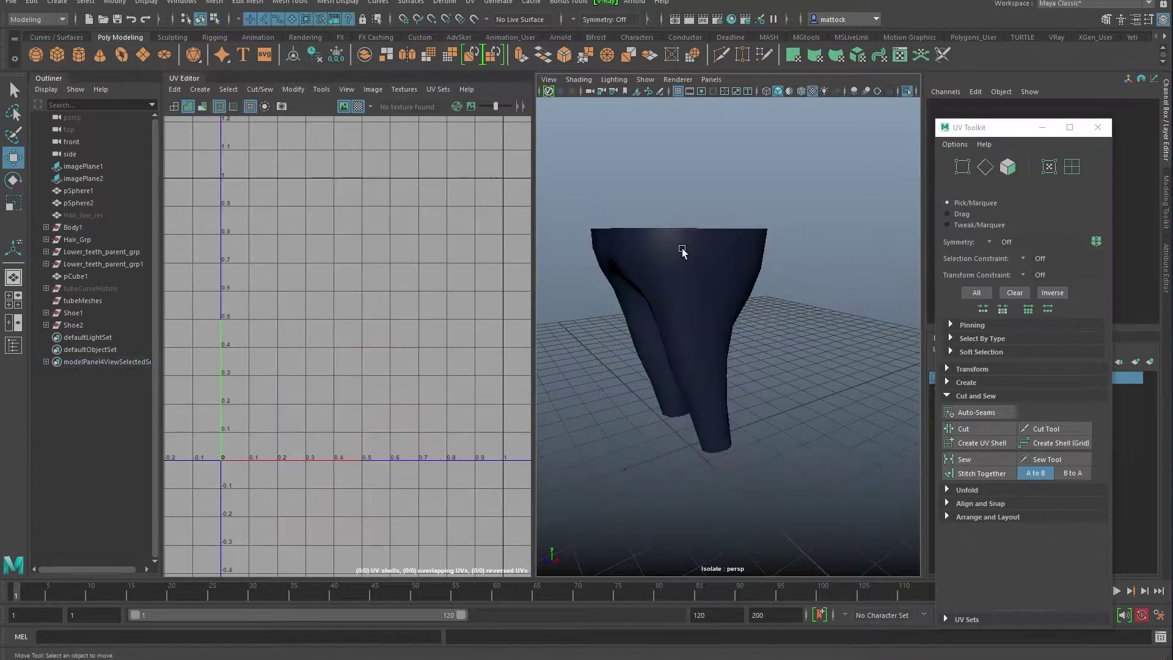
{"action": "left_click_drag", "start_coordinate": [686, 250], "coordinate": [712, 235], "text": "alt"}
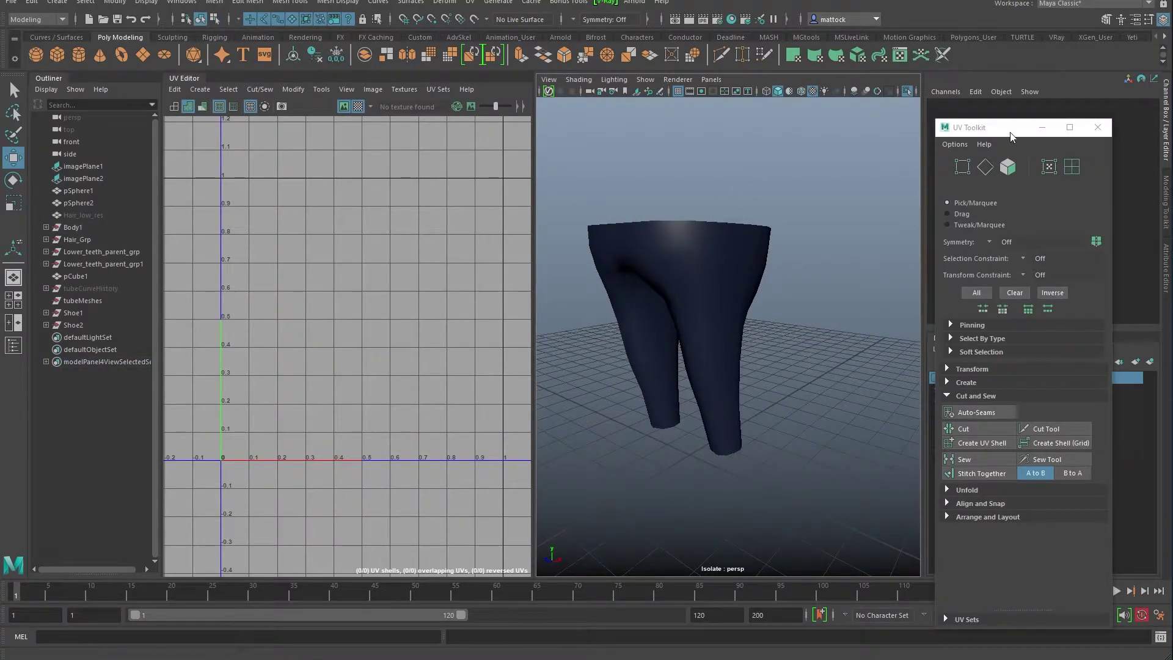
Turn off the isolated view to bring back the whole character and save the scene.
{"action": "left_click_drag", "start_coordinate": [1008, 134], "coordinate": [855, 119]}
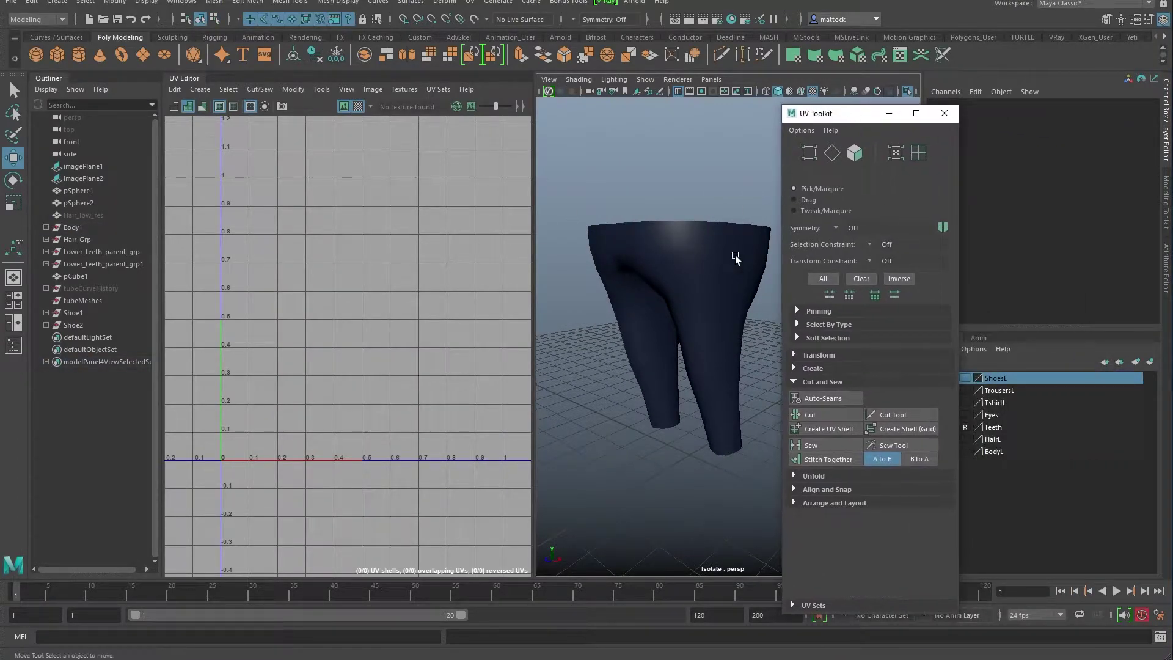
{"action": "left_click", "coordinate": [646, 79]}
{"action": "mouse_move", "coordinate": [672, 103]}
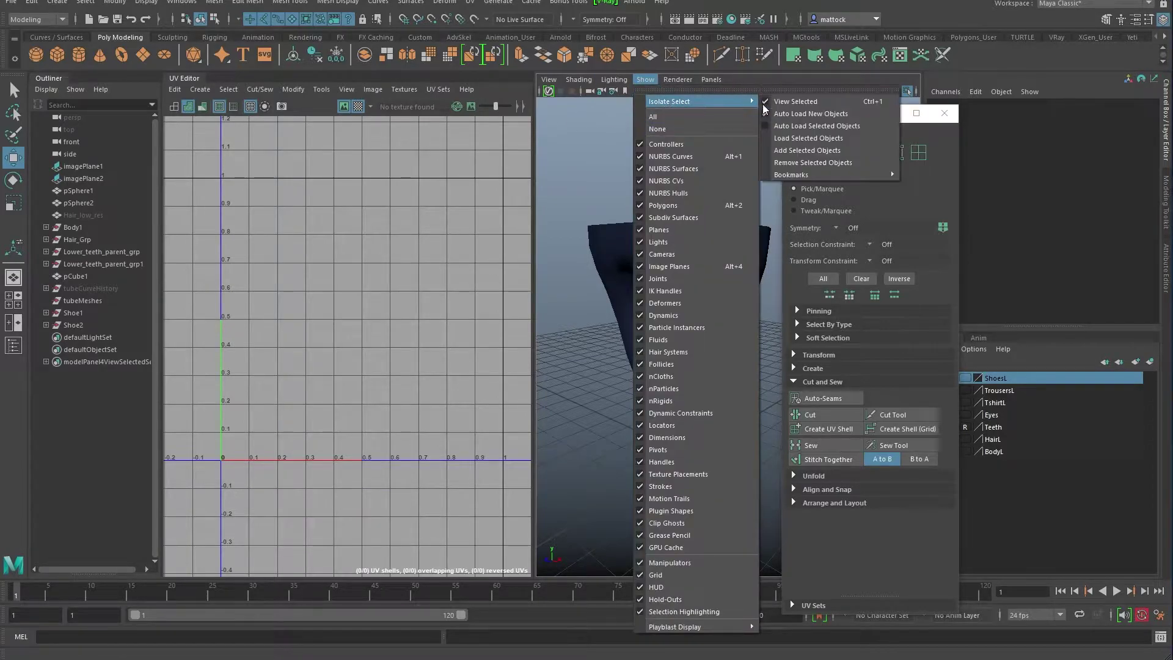
{"action": "left_click", "coordinate": [785, 101]}
{"action": "scroll", "coordinate": [635, 228], "scroll_direction": "down", "scroll_amount": 4}
{"action": "middle_click_drag", "start_coordinate": [635, 228], "coordinate": [634, 307], "text": "alt"}
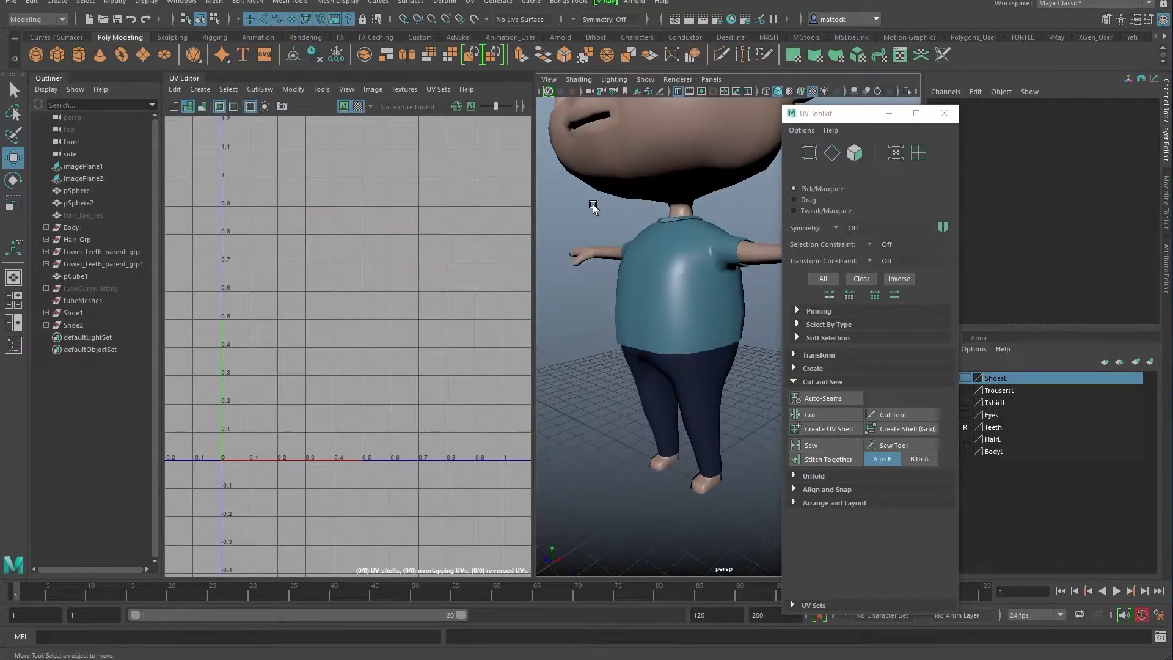
{"action": "key", "text": "ctrl+s"}
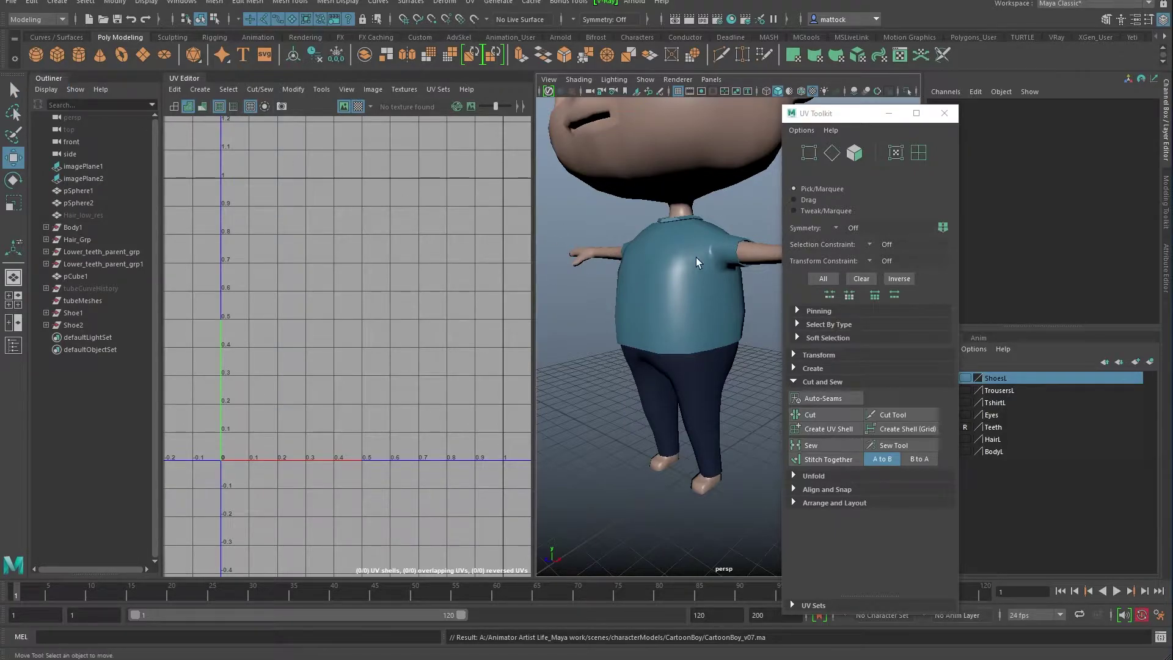
Make the ShoesL layer visible and select the body of one of the boy's shoes.
{"action": "mouse_move", "coordinate": [855, 113]}
{"action": "left_mouse_down"}
{"action": "mouse_move", "coordinate": [870, 112]}
{"action": "mouse_move", "coordinate": [789, 120]}
{"action": "mouse_move", "coordinate": [833, 110]}
{"action": "left_mouse_up"}
{"action": "left_click", "coordinate": [936, 377]}
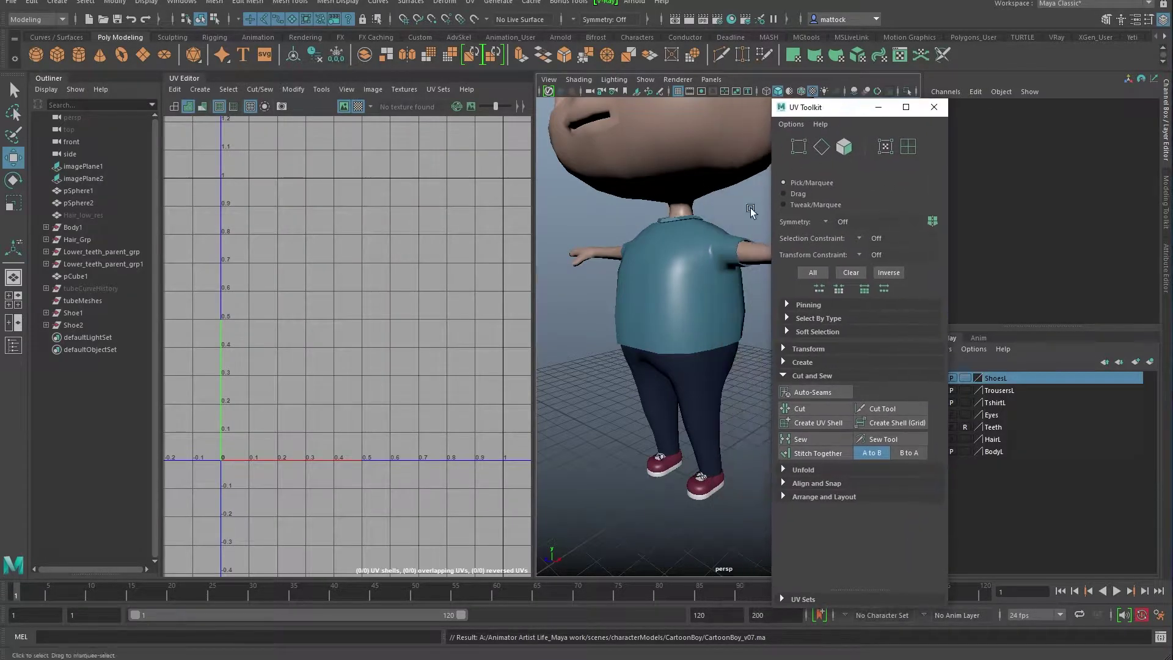
{"action": "scroll", "coordinate": [706, 338], "scroll_direction": "up", "scroll_amount": 5}
{"action": "left_click_drag", "start_coordinate": [706, 338], "coordinate": [733, 306], "text": "alt"}
{"action": "middle_click_drag", "start_coordinate": [611, 421], "coordinate": [641, 324], "text": "alt"}
{"action": "scroll", "coordinate": [641, 324], "scroll_direction": "up", "scroll_amount": 3}
{"action": "scroll", "coordinate": [641, 352], "scroll_direction": "down", "scroll_amount": 3}
{"action": "left_click", "coordinate": [653, 383]}
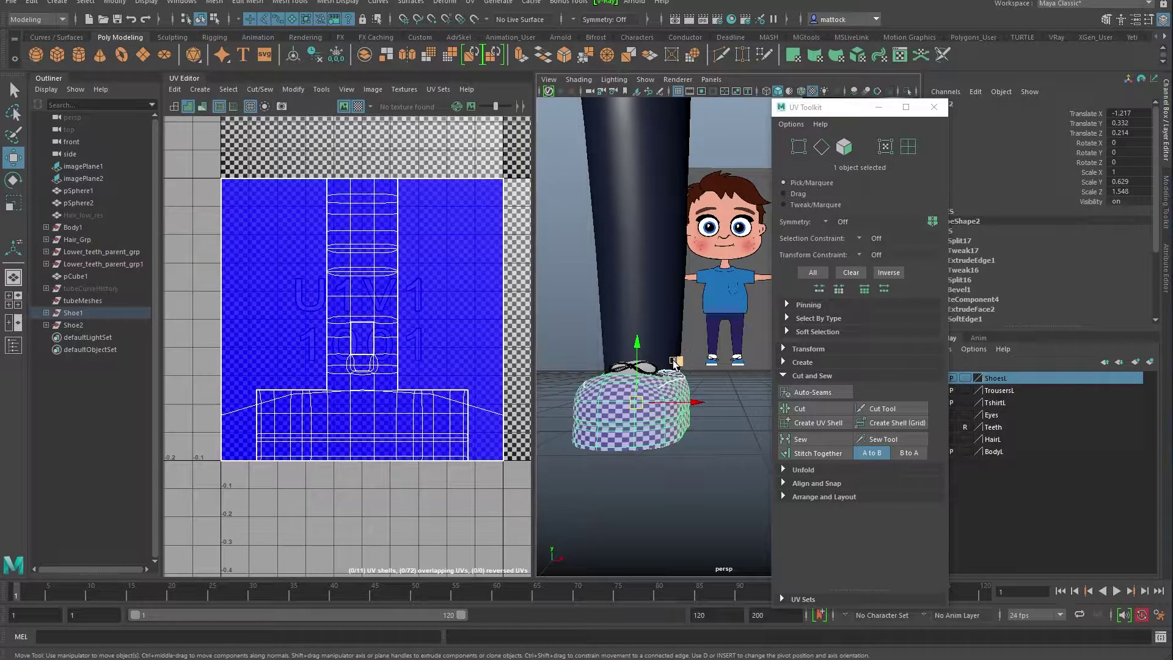
Frame the shoe, select its tongue beneath the laces and turn off the checker map display.
{"action": "key", "text": "f"}
{"action": "left_click_drag", "start_coordinate": [672, 365], "coordinate": [680, 405], "text": "alt"}
{"action": "middle_click_drag", "start_coordinate": [681, 406], "coordinate": [622, 391], "text": "alt"}
{"action": "left_click_drag", "start_coordinate": [622, 390], "coordinate": [575, 389], "text": "alt"}
{"action": "left_click_drag", "start_coordinate": [644, 292], "coordinate": [599, 325], "text": "alt"}
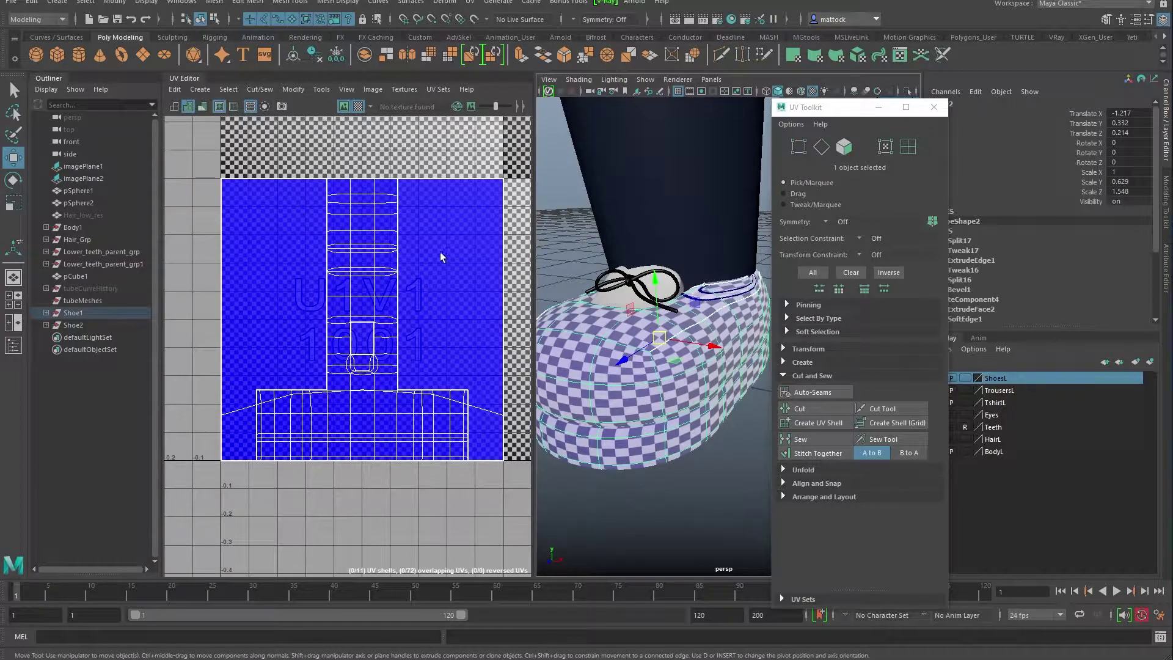
{"action": "left_click_drag", "start_coordinate": [629, 313], "coordinate": [631, 349], "text": "alt"}
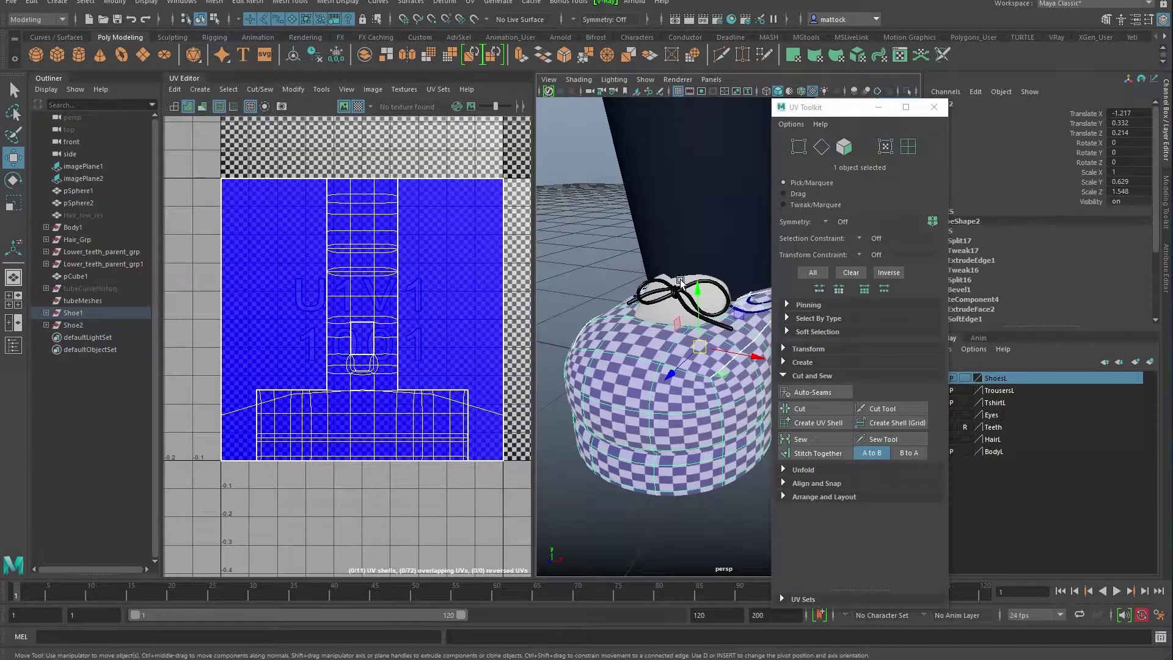
{"action": "left_click", "coordinate": [713, 276]}
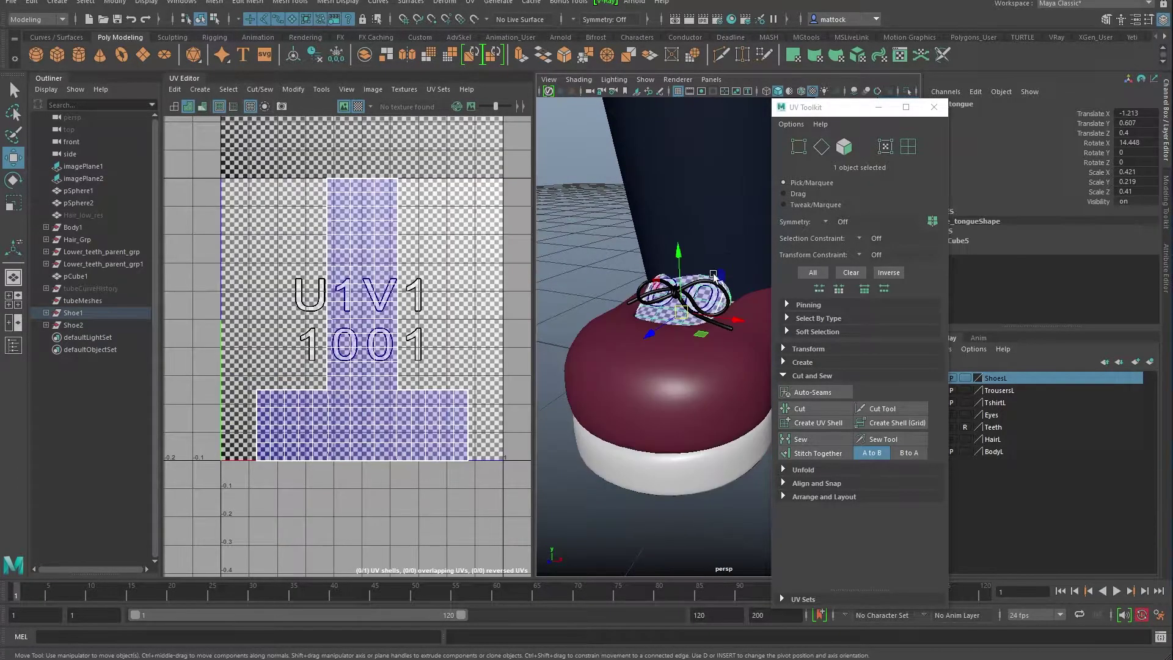
{"action": "left_click", "coordinate": [357, 107]}
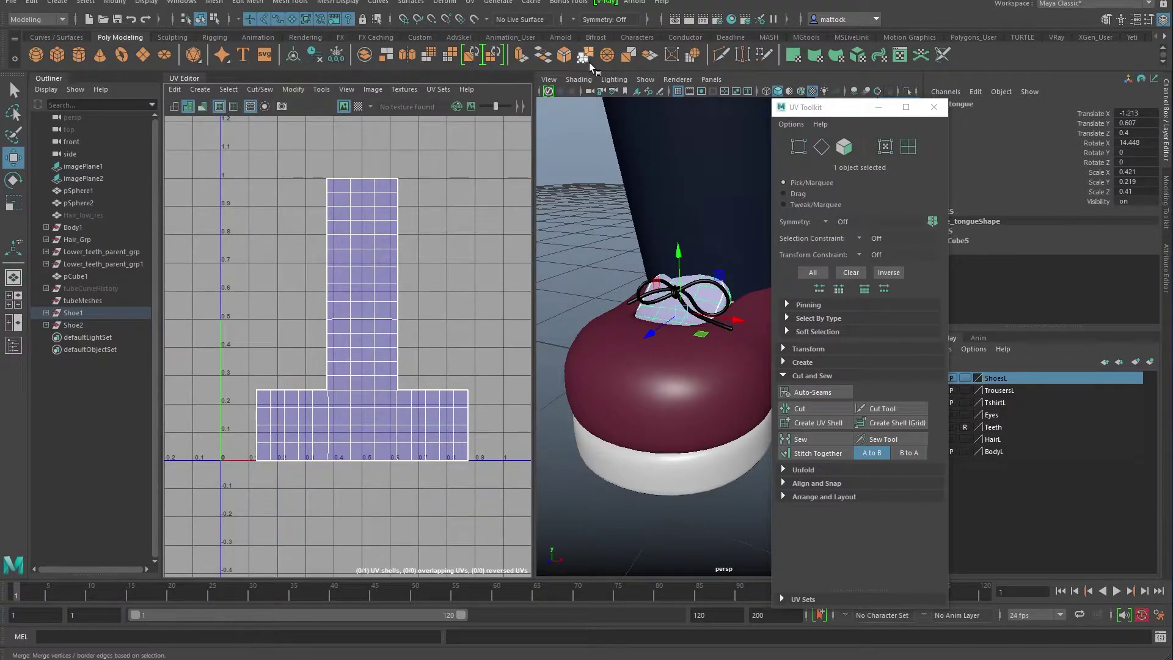
Apply an Automatic UV projection to the shoe's tongue.
{"action": "left_click", "coordinate": [470, 4]}
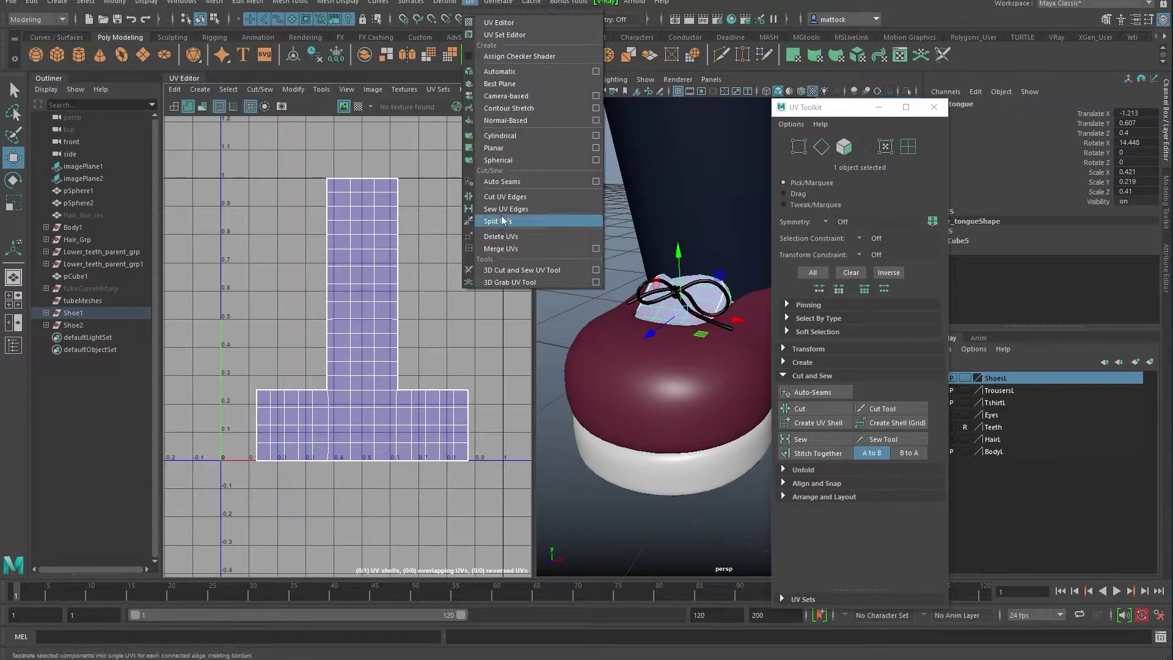
{"action": "left_click", "coordinate": [509, 72]}
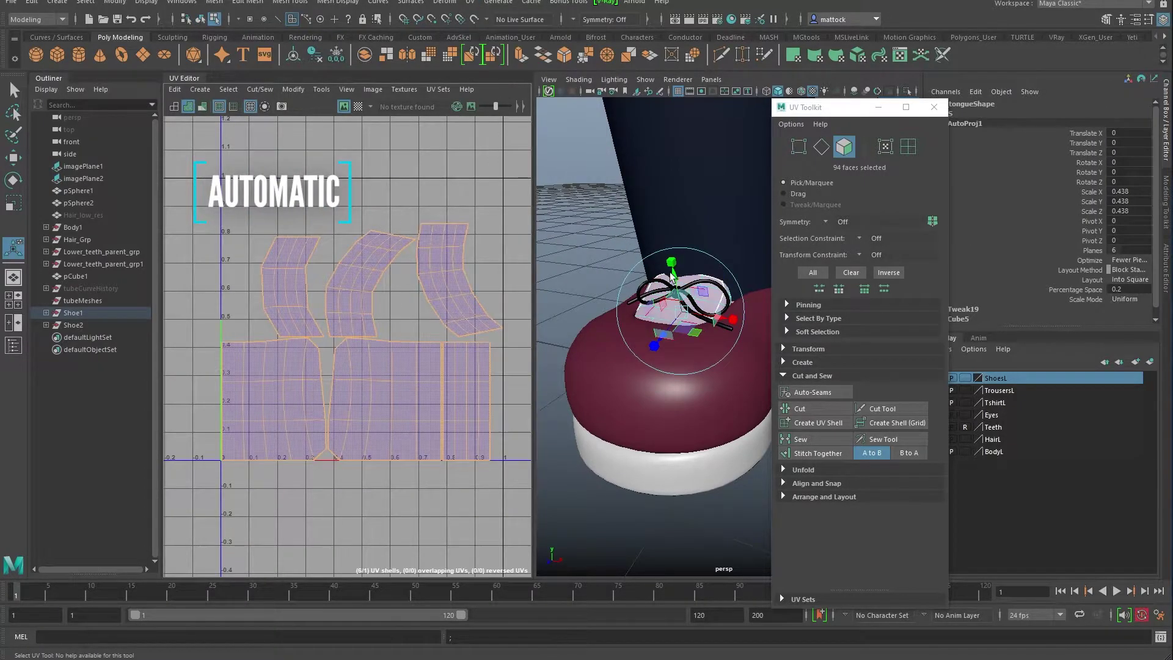
{"action": "left_click_drag", "start_coordinate": [812, 108], "coordinate": [932, 96]}
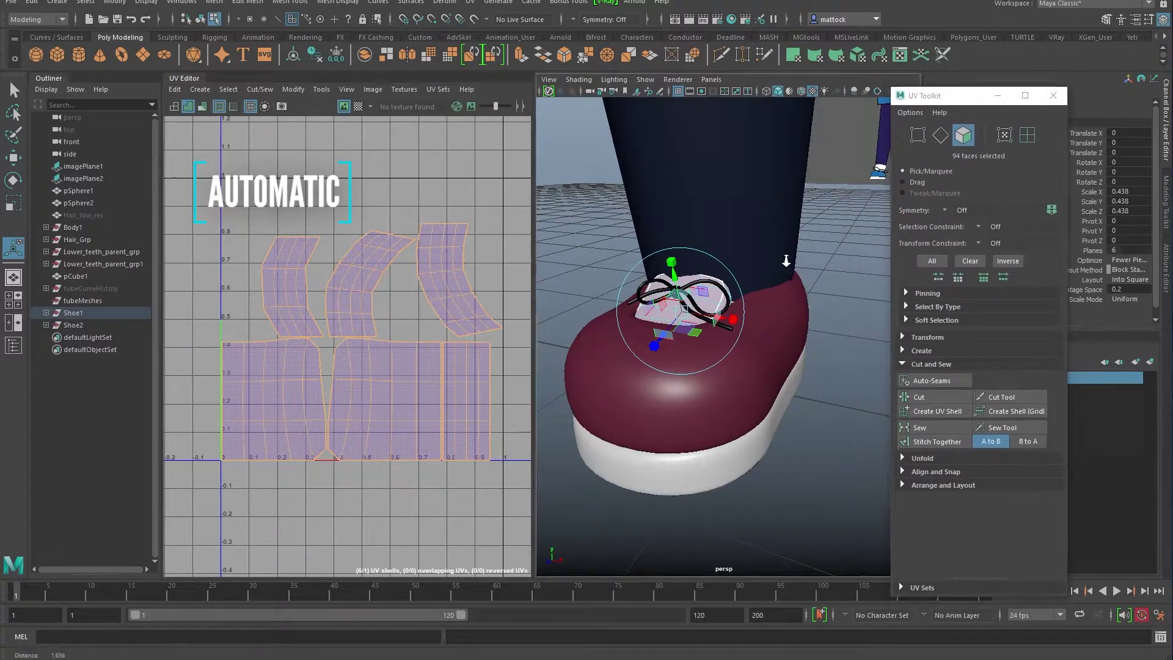
{"action": "scroll", "coordinate": [748, 255], "scroll_direction": "down", "scroll_amount": 3}
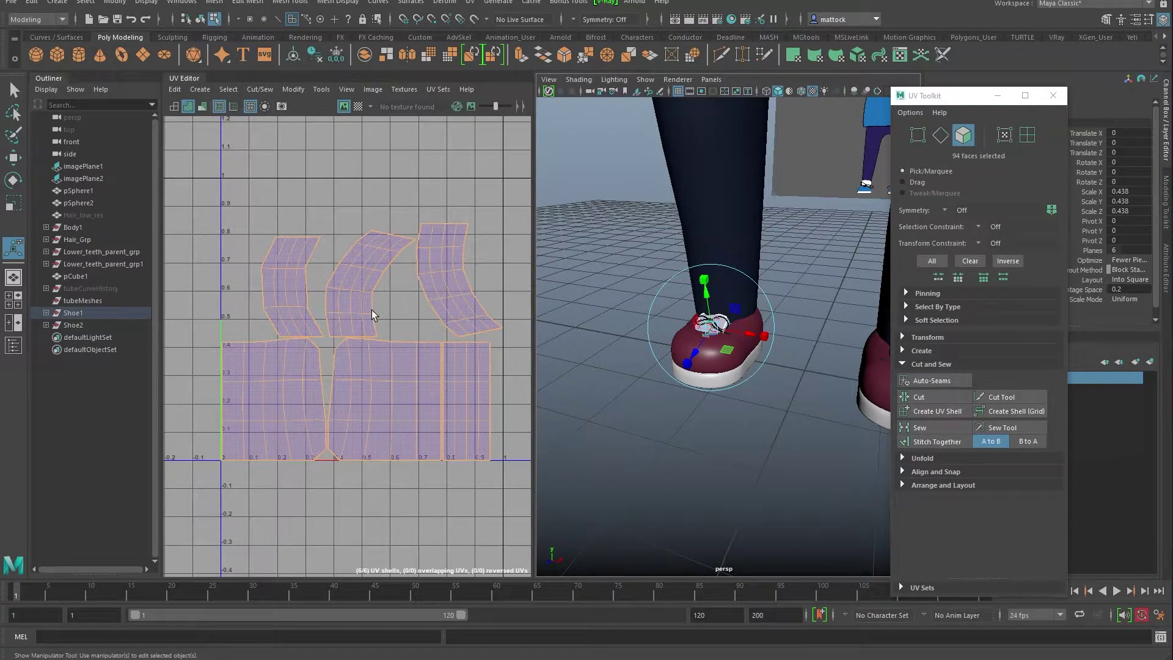
{"action": "right_click_drag", "start_coordinate": [284, 289], "coordinate": [339, 310], "text": "alt"}
{"action": "middle_click_drag", "start_coordinate": [286, 323], "coordinate": [330, 333], "text": "alt"}
{"action": "middle_click_drag", "start_coordinate": [418, 336], "coordinate": [296, 279], "text": "alt"}
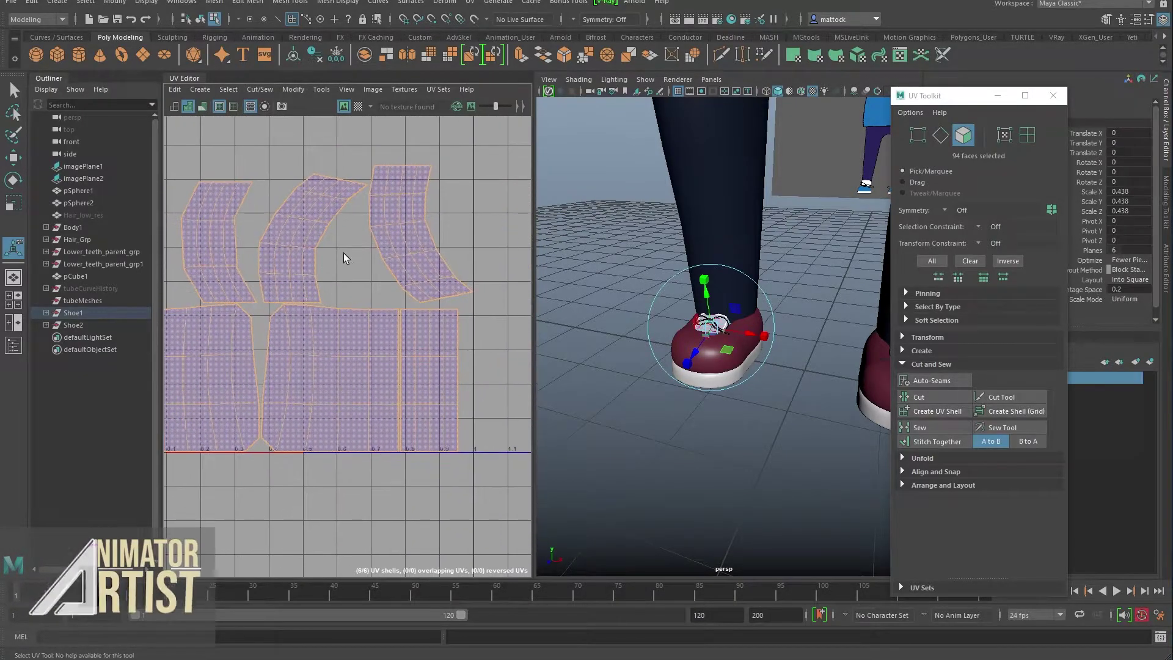
Return to object mode and select only the shoe's tongue.
{"action": "scroll", "coordinate": [675, 324], "scroll_direction": "up", "scroll_amount": 10}
{"action": "left_click_drag", "start_coordinate": [675, 320], "coordinate": [662, 318], "text": "alt"}
{"action": "left_click_drag", "start_coordinate": [662, 257], "coordinate": [629, 310], "text": "alt"}
{"action": "right_click_drag", "start_coordinate": [723, 316], "coordinate": [778, 300]}
{"action": "left_click_drag", "start_coordinate": [779, 358], "coordinate": [733, 248]}
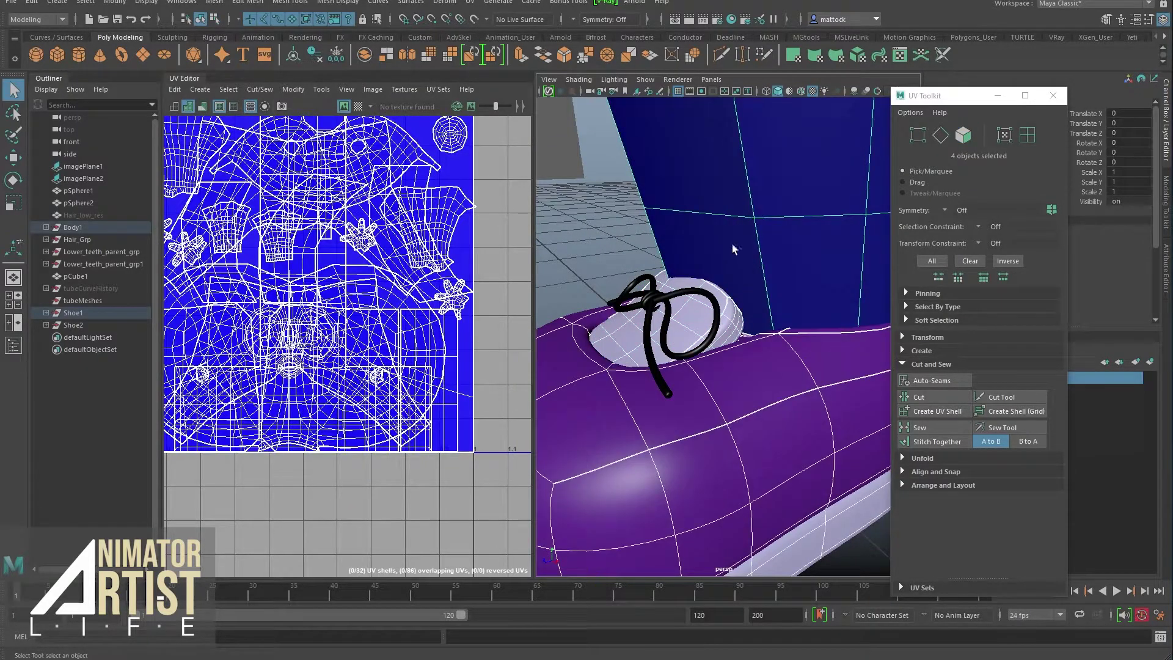
{"action": "left_click", "coordinate": [623, 247]}
{"action": "left_click", "coordinate": [705, 291]}
Isolate the tongue in the viewport and frame it together with its UV shells.
{"action": "left_click", "coordinate": [646, 79]}
{"action": "mouse_move", "coordinate": [658, 102]}
{"action": "left_click", "coordinate": [794, 102]}
{"action": "key", "text": "f"}
{"action": "mouse_move", "coordinate": [677, 328]}
{"action": "left_mouse_down", "text": "alt"}
{"action": "mouse_move", "coordinate": [709, 283]}
{"action": "mouse_move", "coordinate": [676, 251]}
{"action": "mouse_move", "coordinate": [651, 278]}
{"action": "mouse_move", "coordinate": [674, 328]}
{"action": "left_mouse_up", "text": "alt"}
{"action": "middle_click_drag", "start_coordinate": [339, 271], "coordinate": [364, 312], "text": "alt"}
{"action": "right_click_drag", "start_coordinate": [364, 312], "coordinate": [346, 284], "text": "alt"}
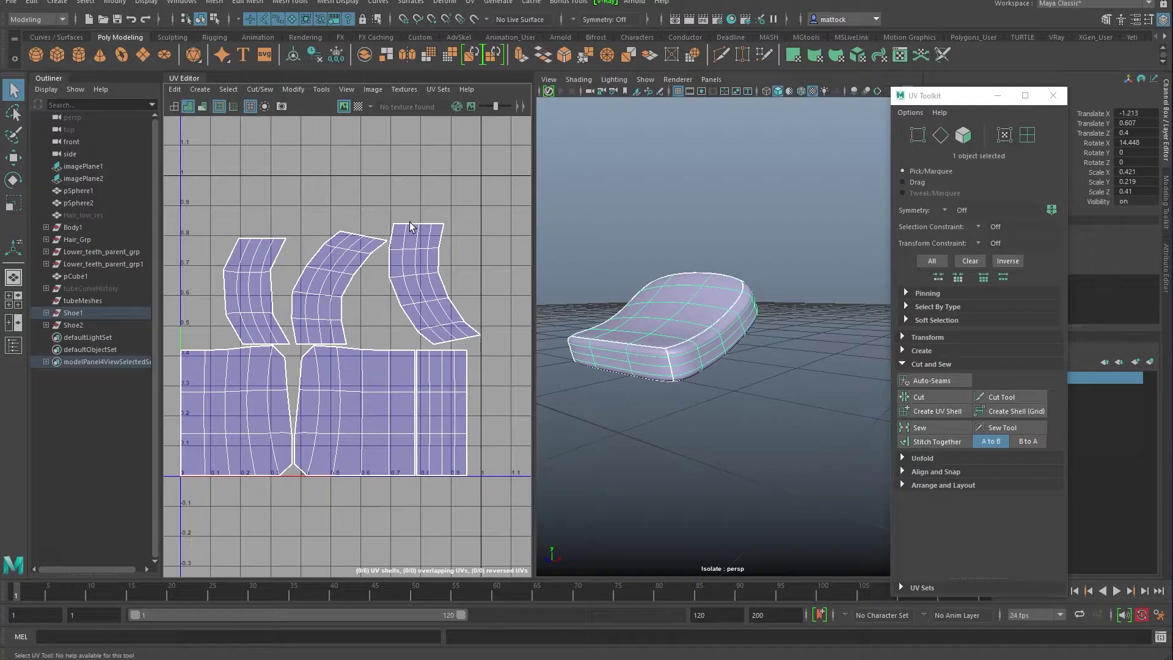
Select the top edges of the rightmost curved strip shell and join its matching strip with Move and Sew.
{"action": "right_click_drag", "start_coordinate": [412, 224], "coordinate": [426, 226]}
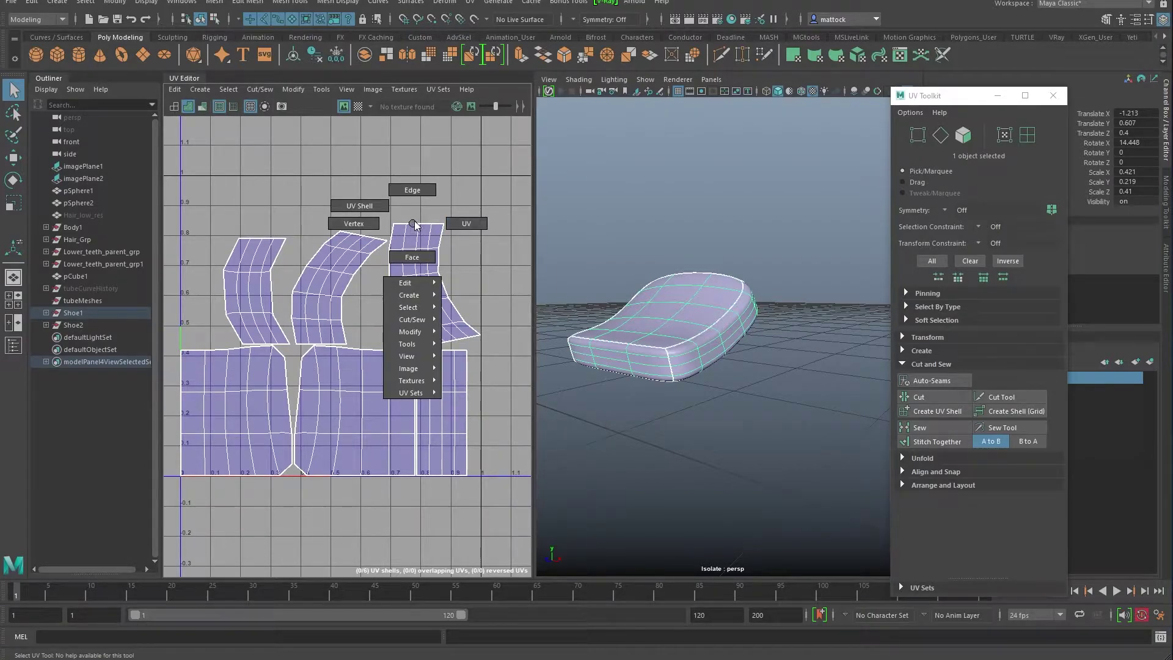
{"action": "right_click_drag", "start_coordinate": [414, 224], "coordinate": [412, 193]}
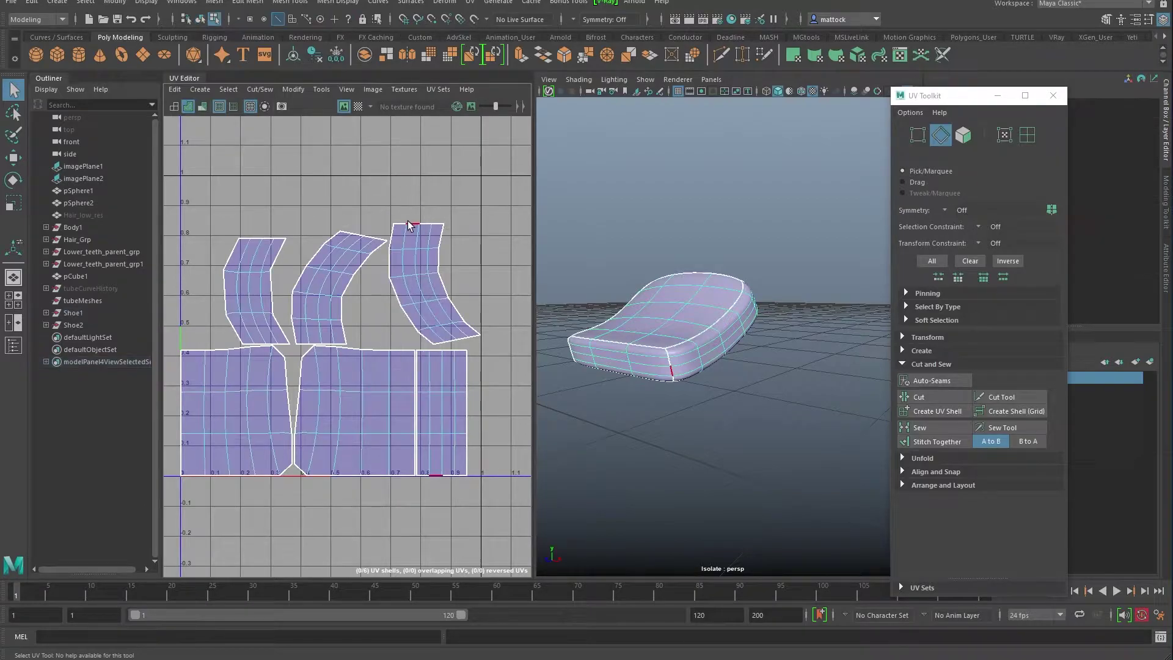
{"action": "left_click", "coordinate": [400, 224]}
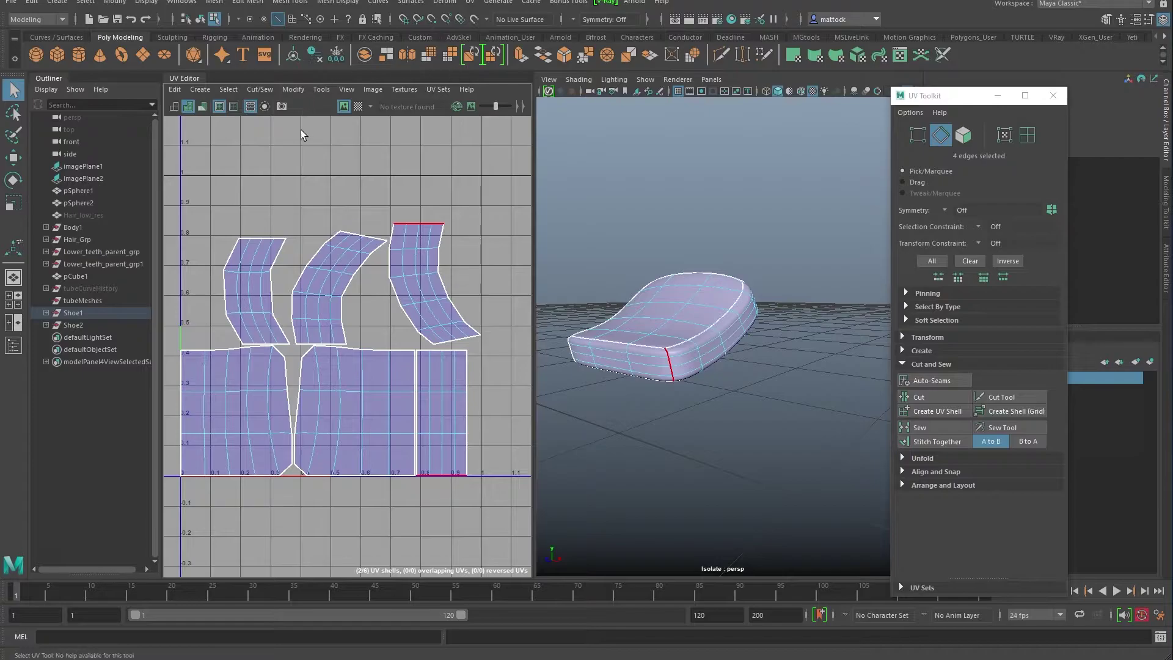
{"action": "left_click", "coordinate": [268, 90]}
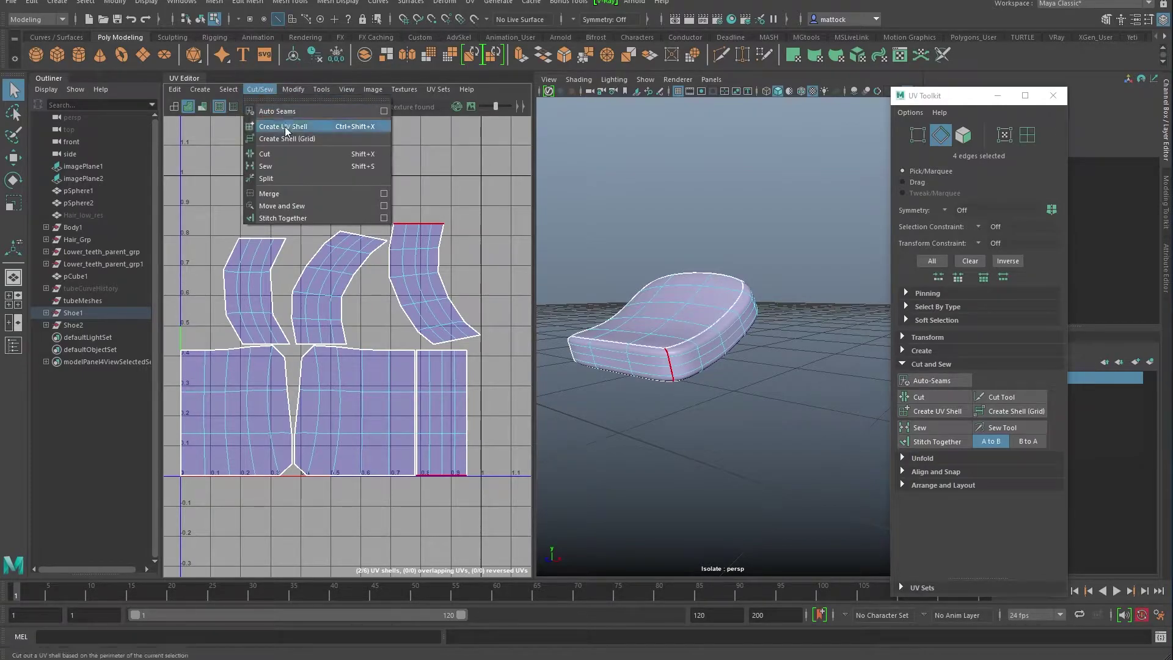
{"action": "left_click", "coordinate": [286, 208]}
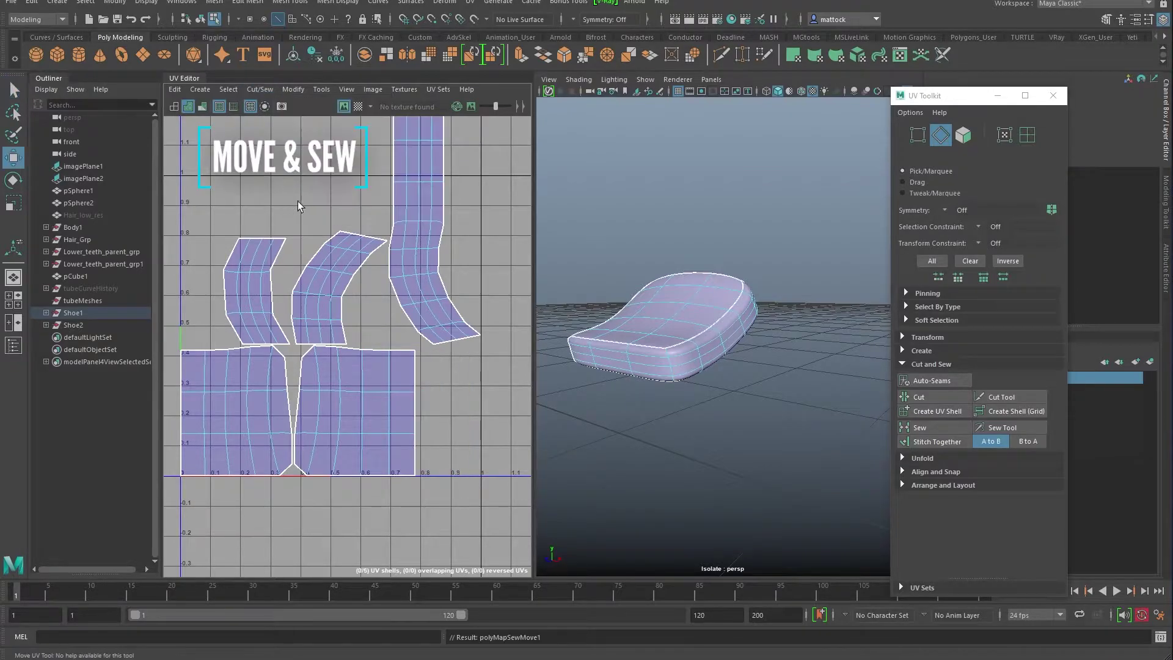
Check the joined strip against the tongue's side edges and undo the Move and Sew.
{"action": "middle_click_drag", "start_coordinate": [472, 182], "coordinate": [421, 254], "text": "alt"}
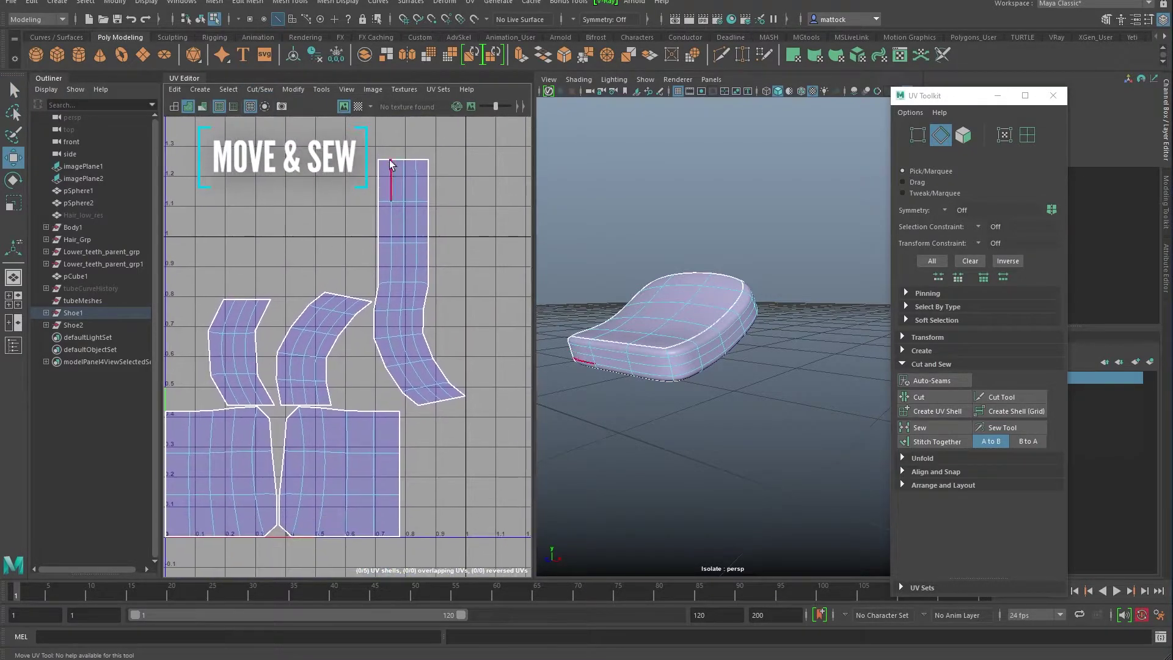
{"action": "left_click_drag", "start_coordinate": [708, 318], "coordinate": [674, 320], "text": "alt"}
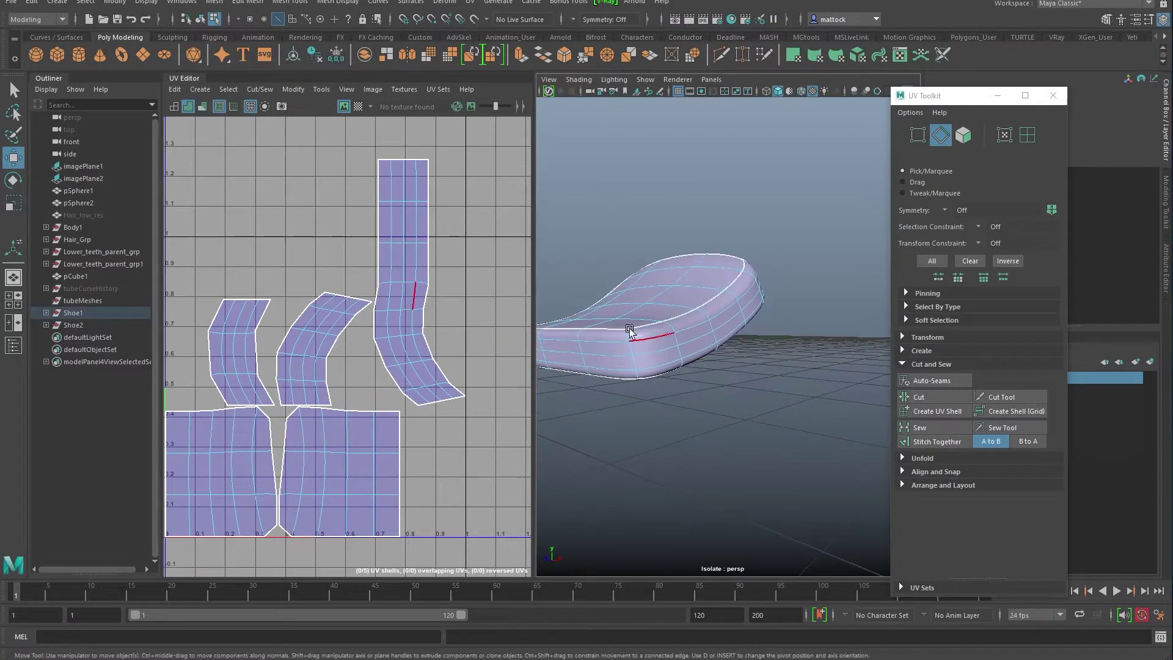
{"action": "key", "text": "ctrl+z"}
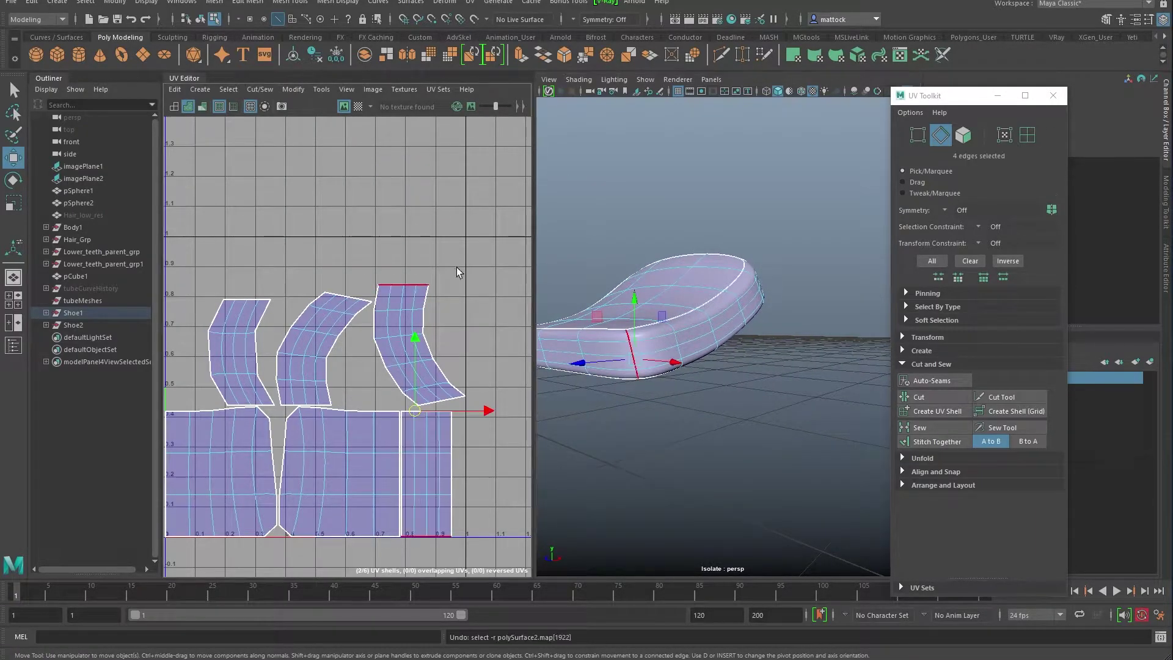
Reselect the bottom edges of the straight strip shell and join it to the rightmost curved strip with Move and Sew.
{"action": "middle_click_drag", "start_coordinate": [475, 290], "coordinate": [471, 269], "text": "alt"}
{"action": "right_click_drag", "start_coordinate": [470, 293], "coordinate": [457, 289], "text": "alt"}
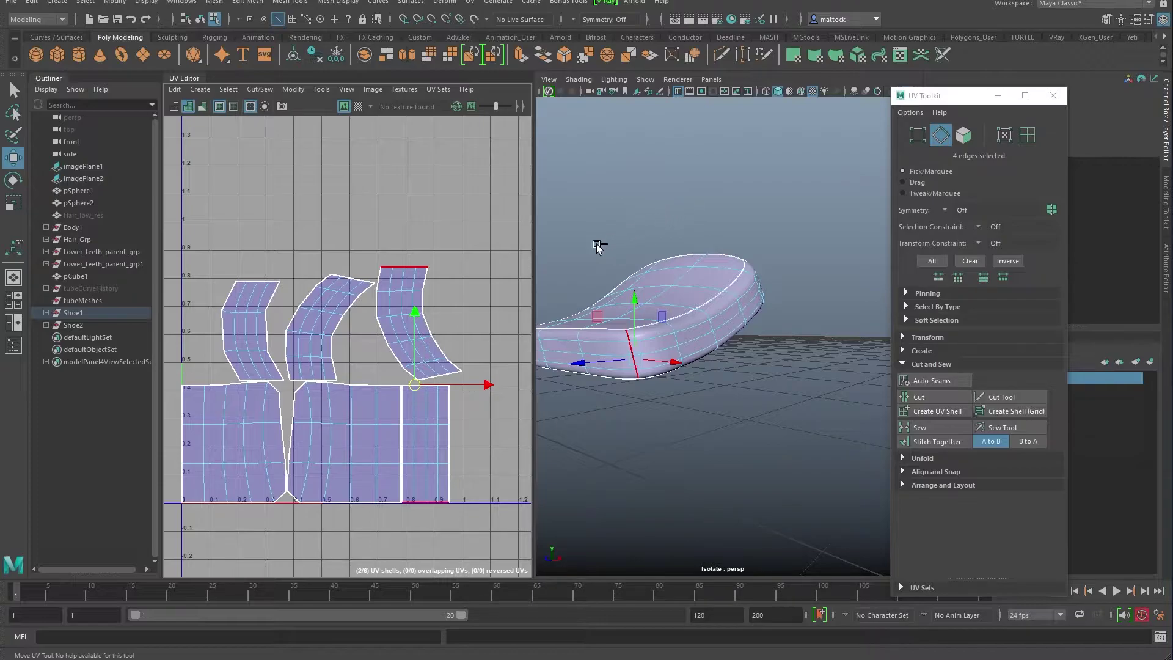
{"action": "left_click", "coordinate": [449, 247]}
{"action": "scroll", "coordinate": [399, 259], "scroll_direction": "up", "scroll_amount": 2}
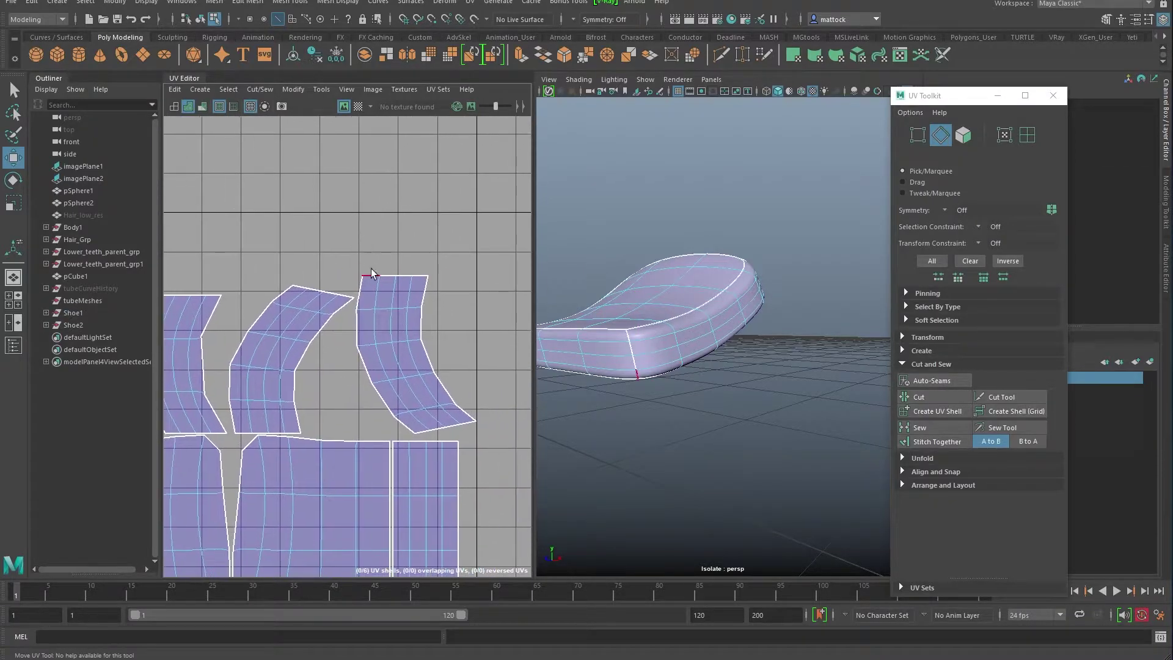
{"action": "double_click", "coordinate": [373, 277]}
{"action": "middle_click_drag", "start_coordinate": [414, 390], "coordinate": [396, 286], "text": "alt"}
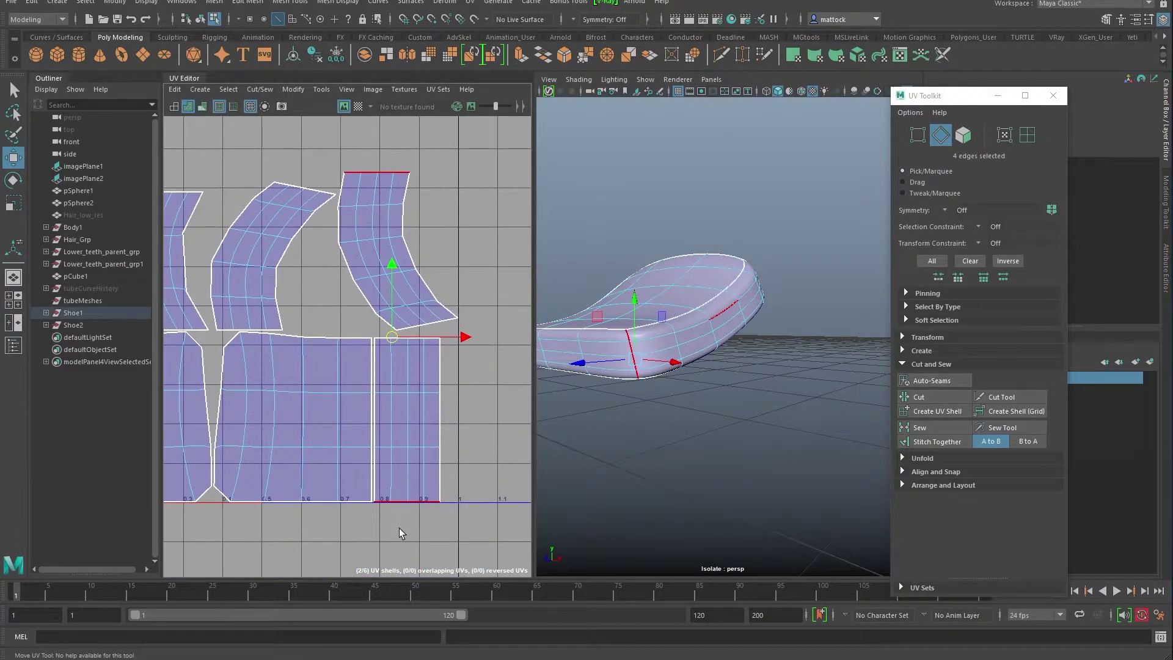
{"action": "left_click", "coordinate": [382, 501]}
{"action": "left_click", "coordinate": [403, 503], "text": "shift"}
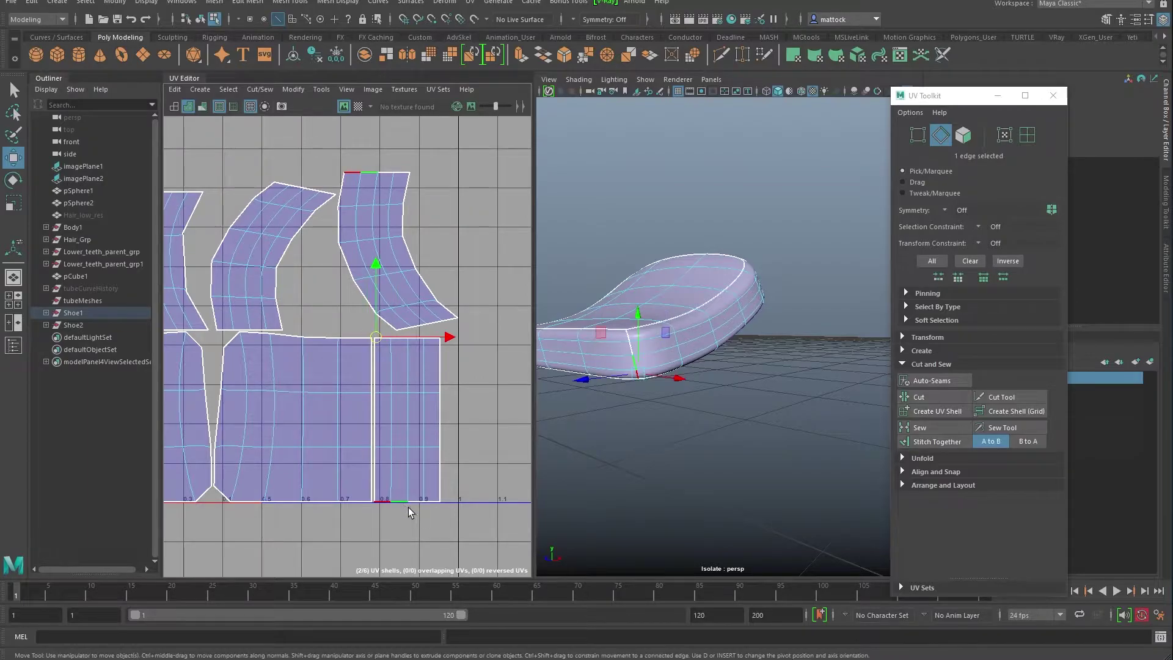
{"action": "left_click", "coordinate": [416, 503], "text": "shift"}
{"action": "left_click", "coordinate": [434, 507], "text": "ctrl"}
{"action": "left_click", "coordinate": [430, 449], "text": "shift"}
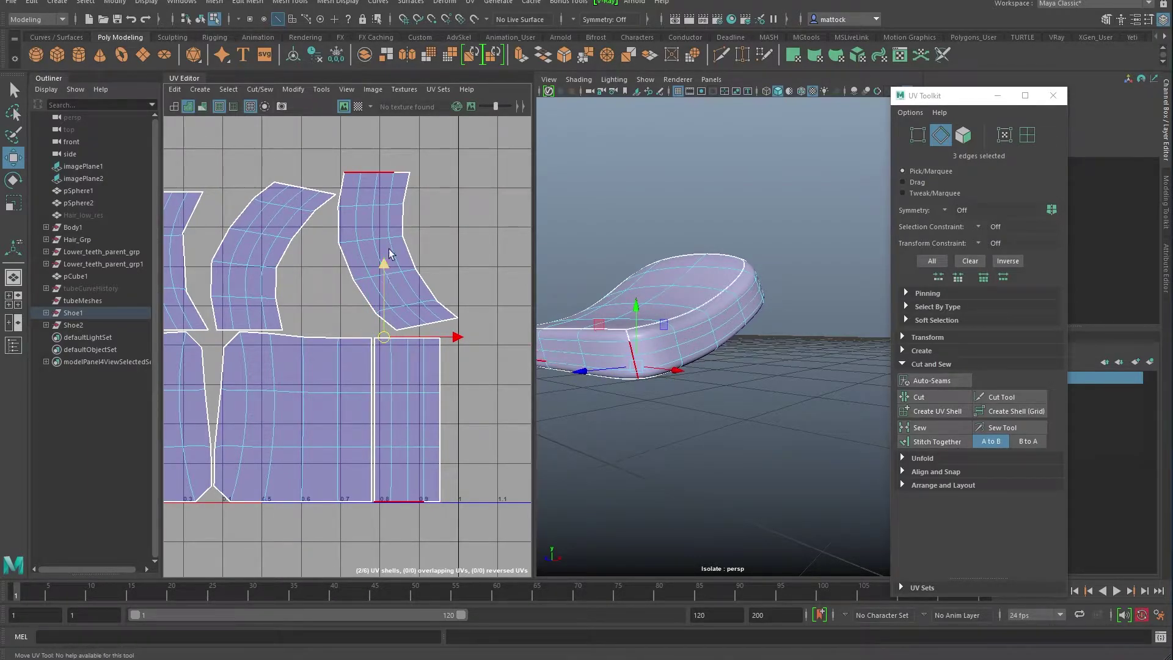
{"action": "left_click", "coordinate": [423, 502], "text": "shift"}
{"action": "left_click", "coordinate": [293, 89]}
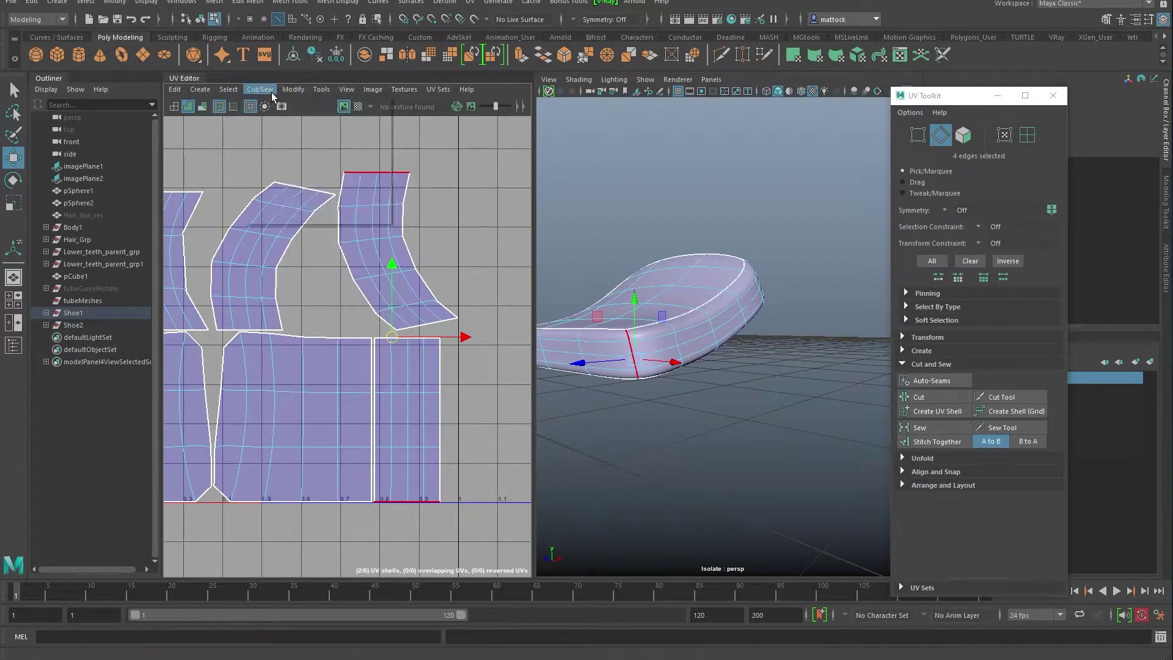
{"action": "mouse_move", "coordinate": [262, 90]}
{"action": "left_click", "coordinate": [287, 207]}
{"action": "right_click_drag", "start_coordinate": [389, 339], "coordinate": [350, 296], "text": "alt"}
{"action": "middle_click_drag", "start_coordinate": [350, 297], "coordinate": [395, 434], "text": "alt"}
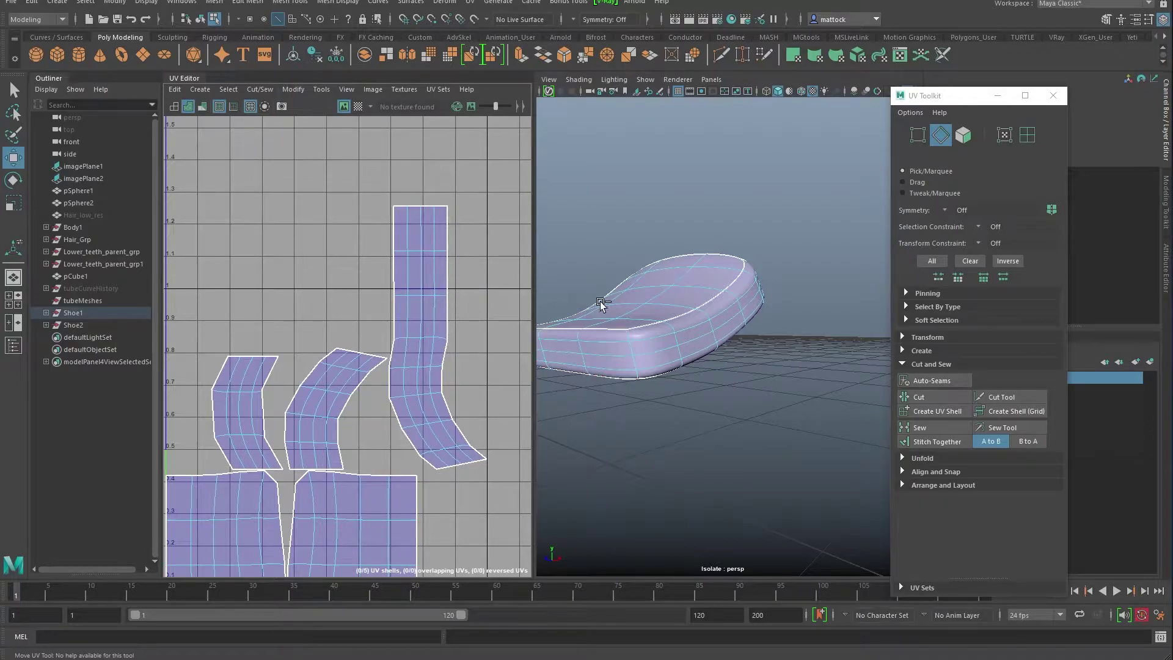
Select the top edges of the two remaining curved strip shells and join them with Move and Sew.
{"action": "scroll", "coordinate": [384, 298], "scroll_direction": "down", "scroll_amount": 2}
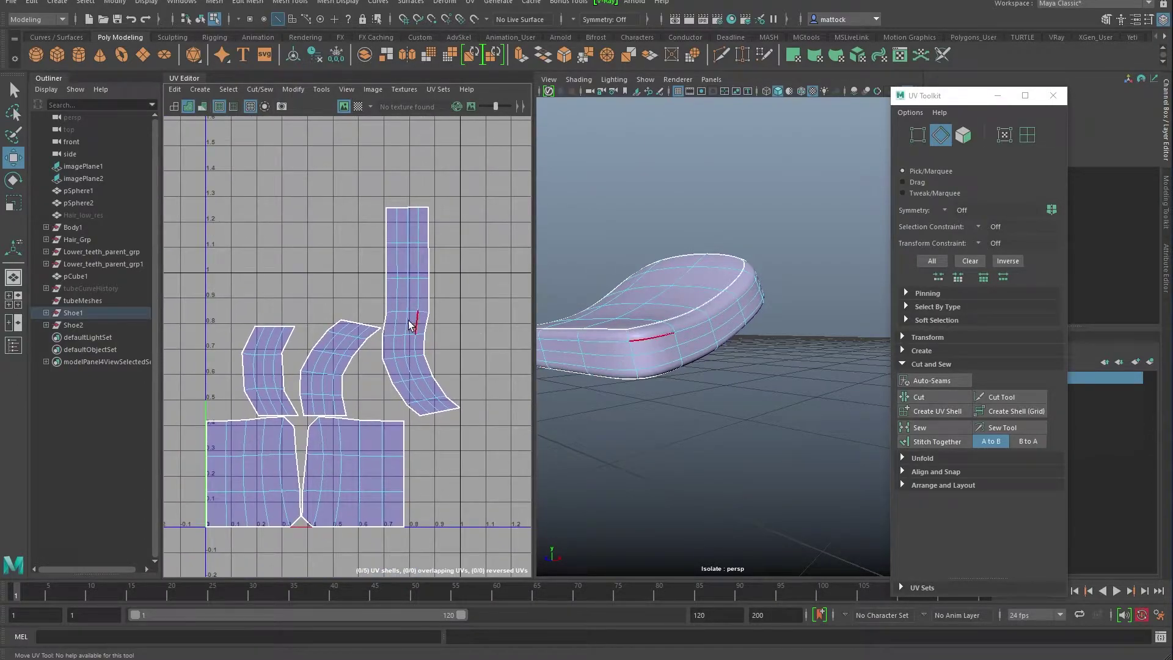
{"action": "left_click", "coordinate": [347, 323]}
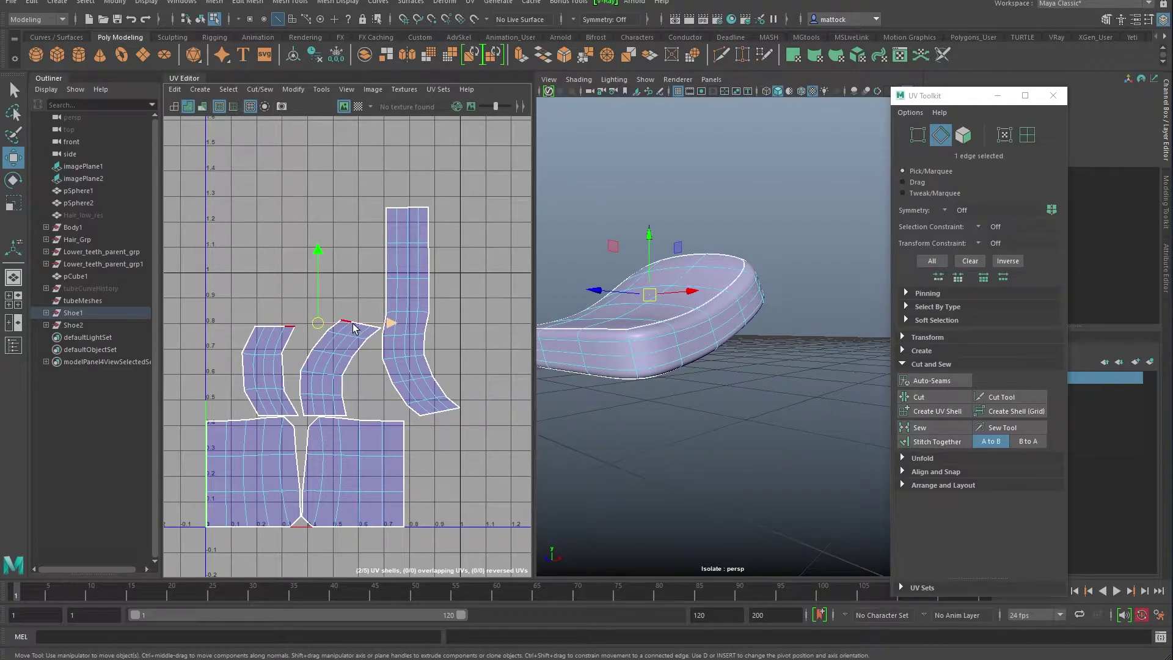
{"action": "left_click", "coordinate": [266, 328], "text": "shift"}
{"action": "left_click", "coordinate": [290, 328], "text": "shift"}
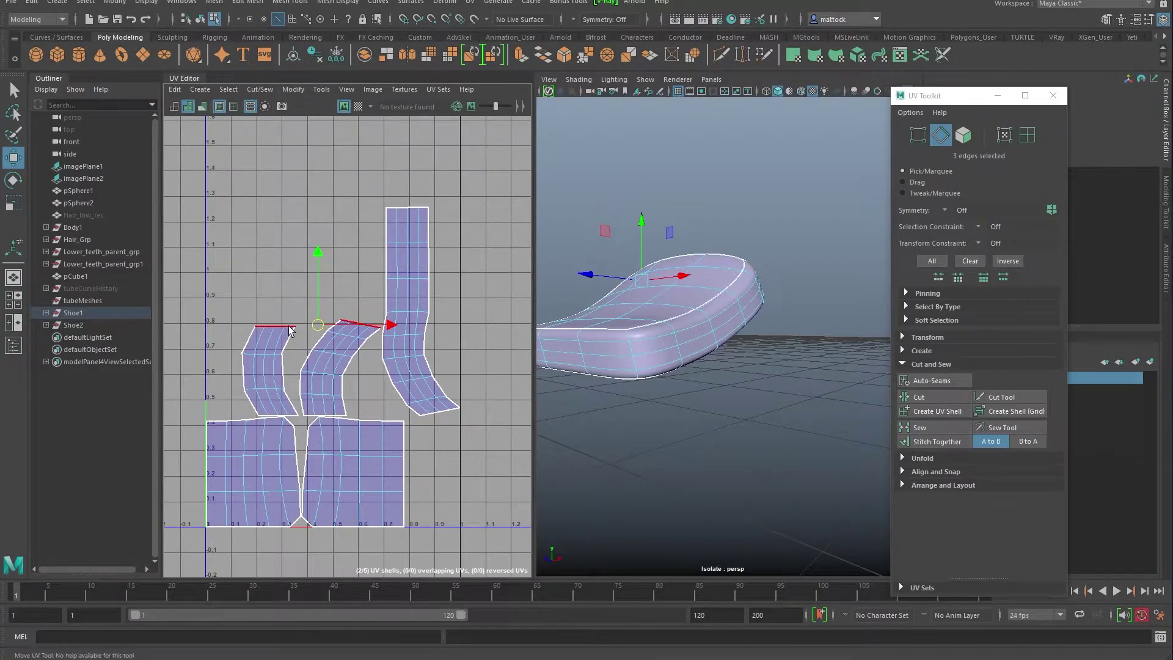
{"action": "left_click", "coordinate": [292, 325], "text": "shift"}
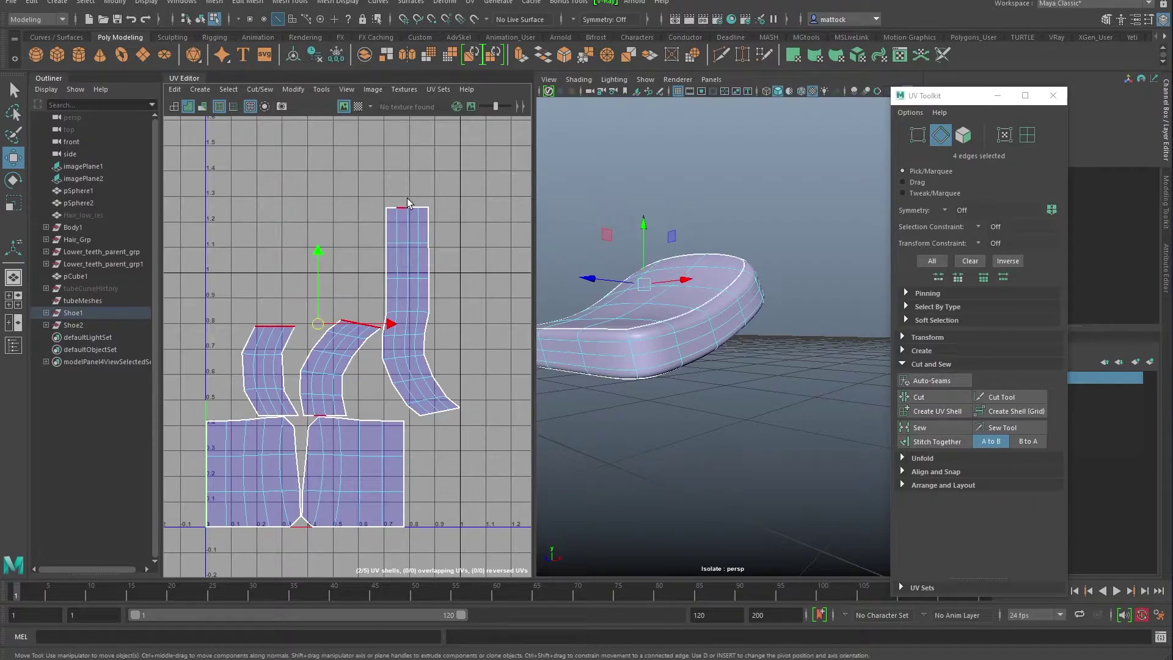
{"action": "key", "text": "shift+s"}
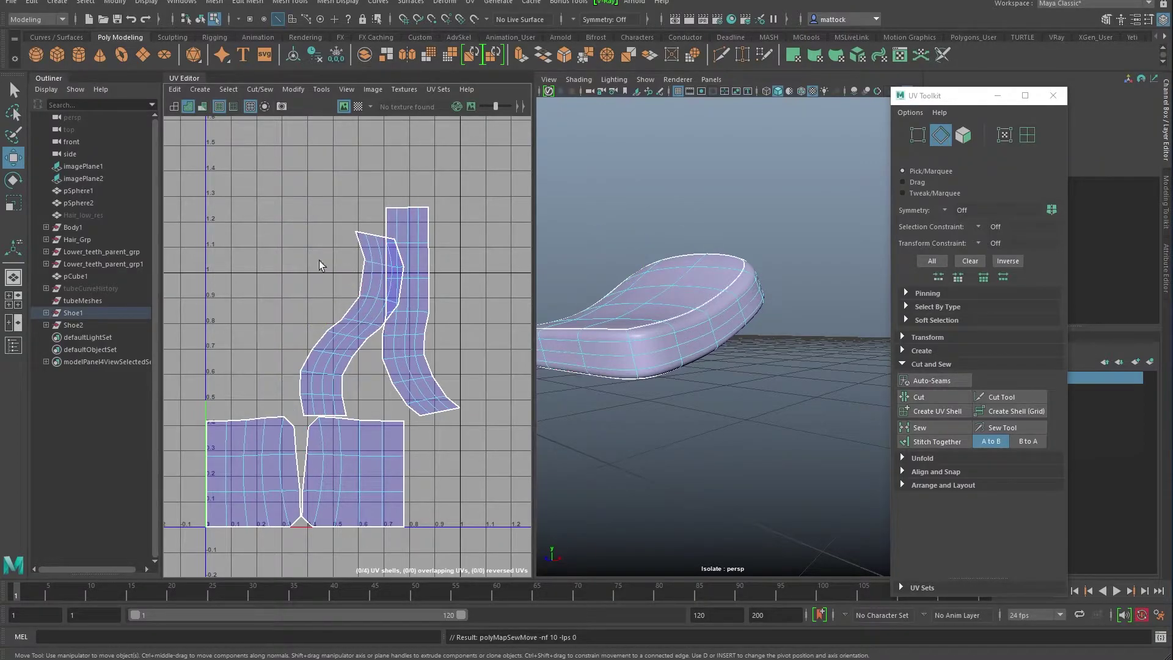
Select the upper end edges of the joined curved strips and Move and Sew them to the long strip's lower end.
{"action": "left_click_drag", "start_coordinate": [543, 275], "coordinate": [687, 306], "text": "alt"}
{"action": "left_click", "coordinate": [358, 232]}
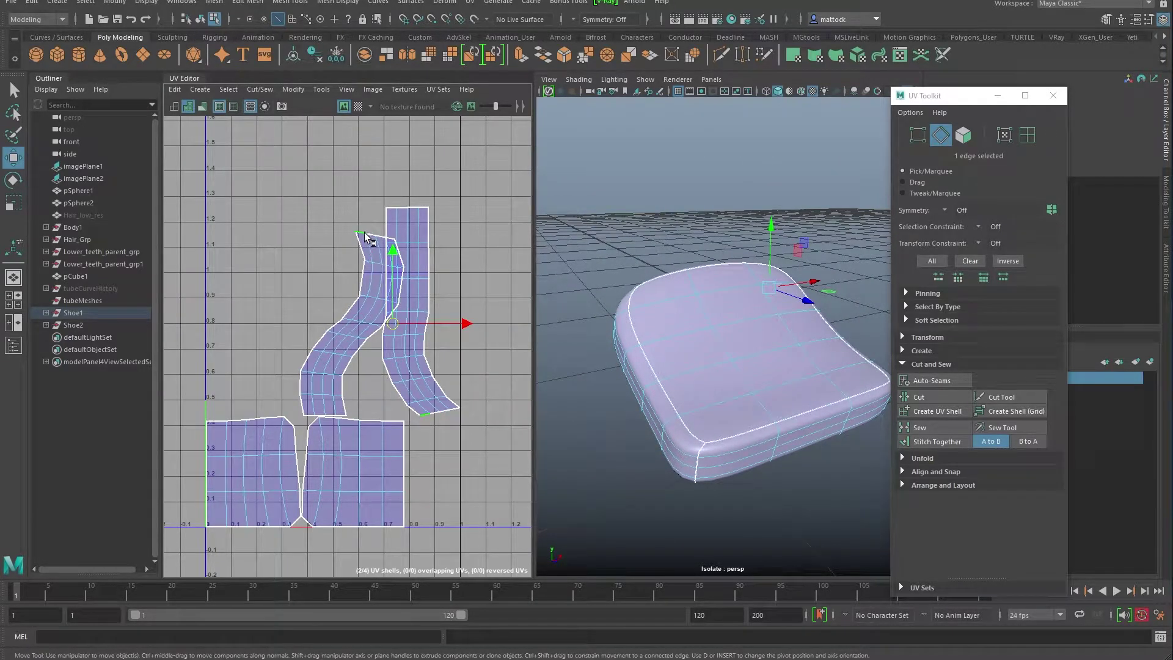
{"action": "left_click", "coordinate": [370, 234], "text": "shift"}
{"action": "left_click", "coordinate": [380, 235], "text": "shift"}
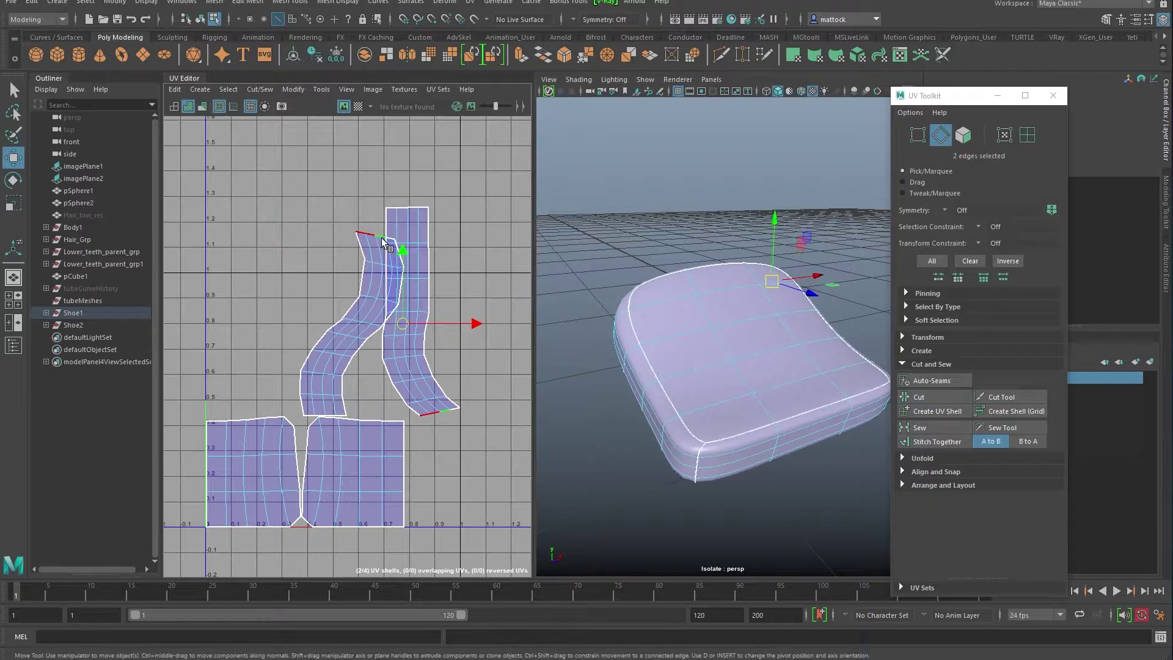
{"action": "left_click", "coordinate": [389, 238], "text": "shift"}
{"action": "right_click_drag", "start_coordinate": [452, 234], "coordinate": [511, 216], "text": "shift"}
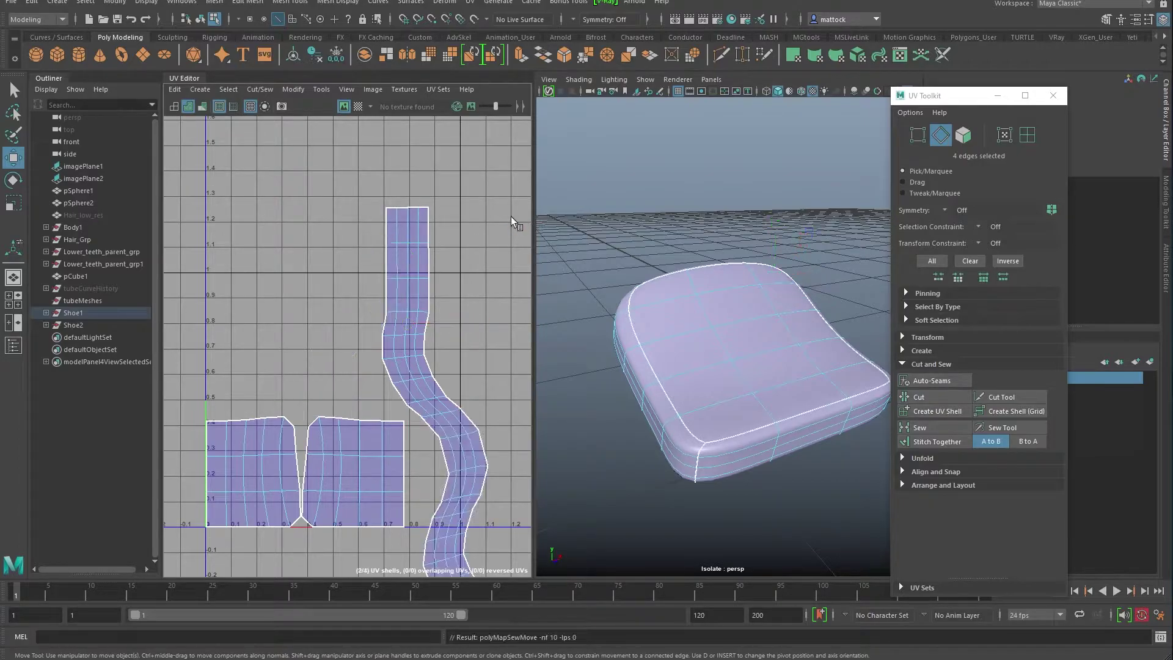
Select all UVs of the long side strip shell, then unfold and optimize them.
{"action": "middle_click_drag", "start_coordinate": [458, 298], "coordinate": [396, 250], "text": "alt"}
{"action": "right_click_drag", "start_coordinate": [395, 251], "coordinate": [286, 255], "text": "alt"}
{"action": "left_click_drag", "start_coordinate": [716, 358], "coordinate": [768, 277], "text": "alt"}
{"action": "left_click", "coordinate": [650, 342]}
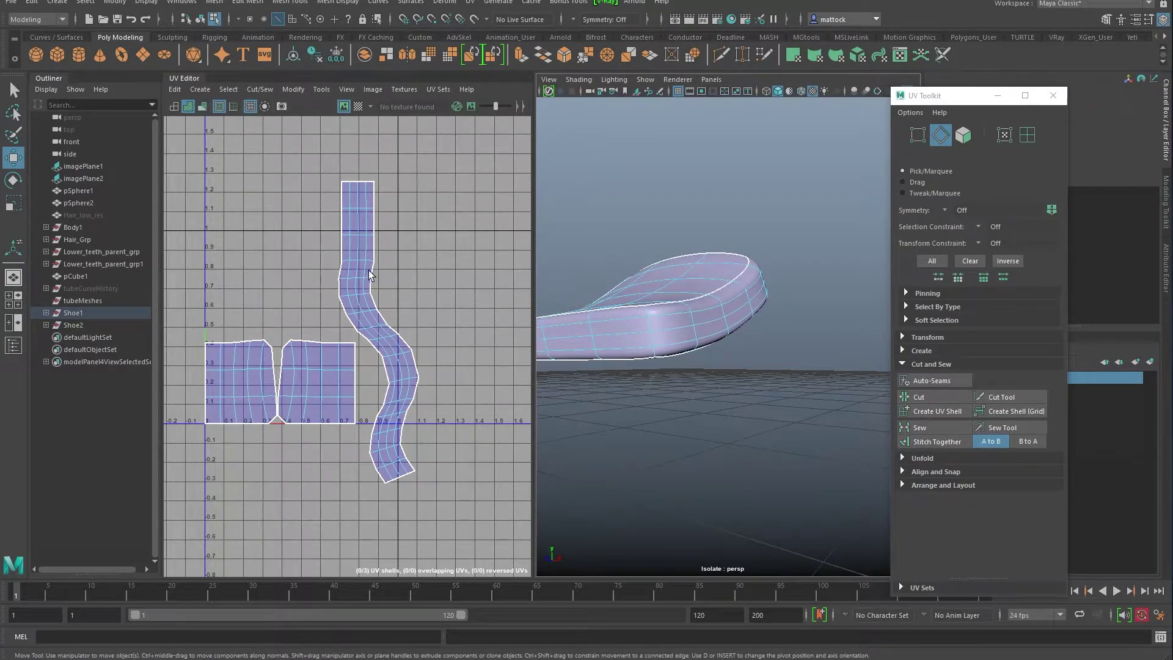
{"action": "middle_click_drag", "start_coordinate": [367, 275], "coordinate": [399, 318], "text": "alt"}
{"action": "right_click_drag", "start_coordinate": [402, 303], "coordinate": [452, 301]}
{"action": "left_click_drag", "start_coordinate": [374, 285], "coordinate": [373, 282]}
{"action": "right_click_drag", "start_coordinate": [389, 237], "coordinate": [269, 280], "text": "shift"}
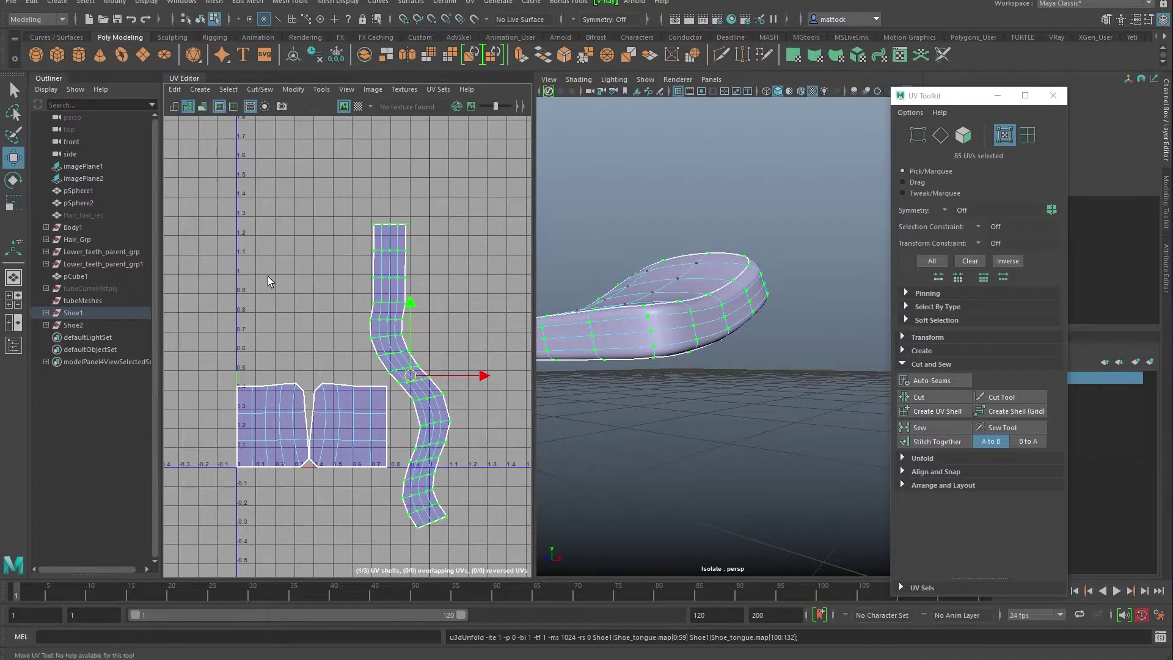
{"action": "left_click", "coordinate": [292, 89]}
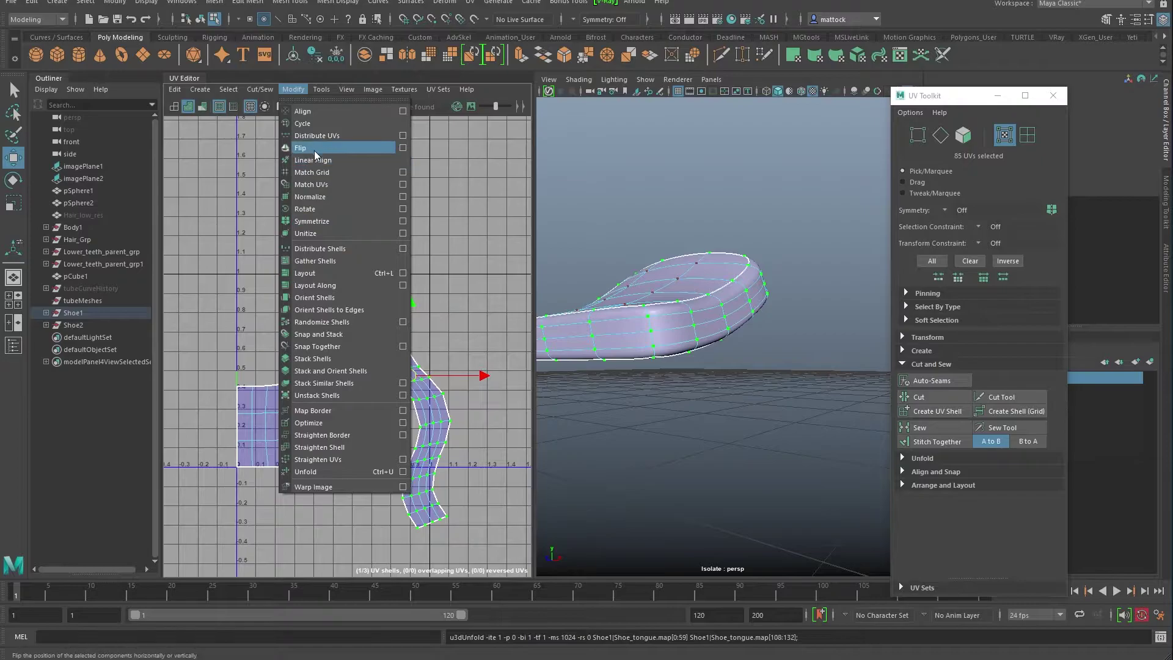
{"action": "left_click", "coordinate": [317, 422]}
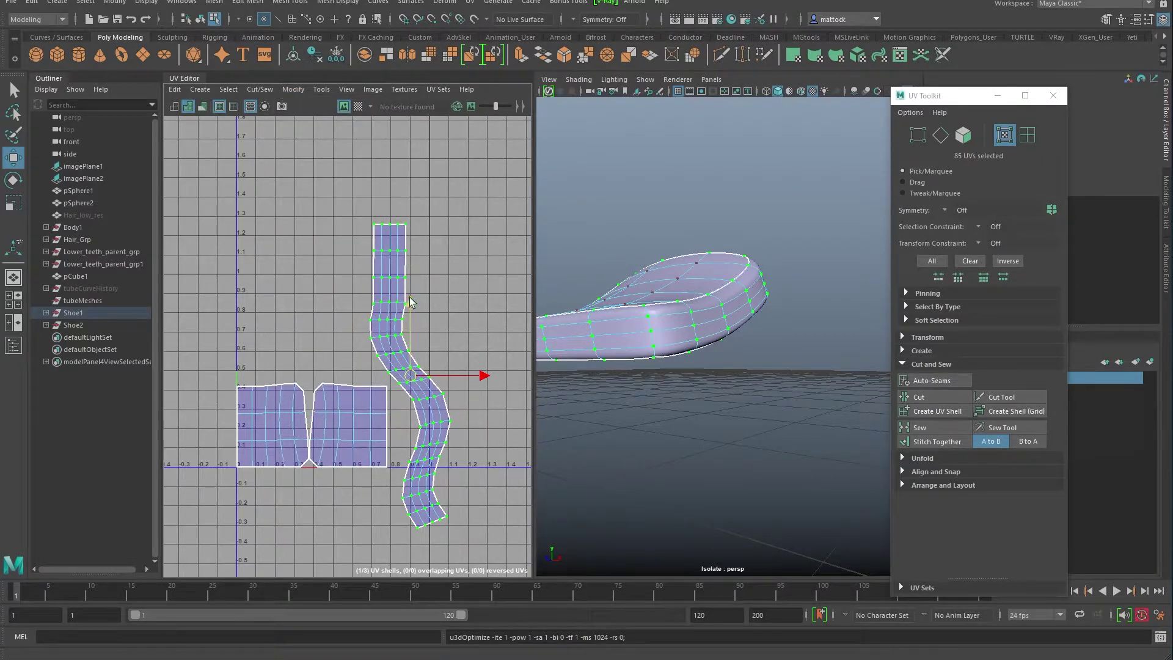
Scale the side strip shell down and place it inside the 0–1 tile beside the two main tongue shells.
{"action": "left_click_drag", "start_coordinate": [420, 373], "coordinate": [394, 358]}
{"action": "key", "text": "r"}
{"action": "key", "text": "w"}
{"action": "right_click_drag", "start_coordinate": [394, 357], "coordinate": [440, 341], "text": "alt"}
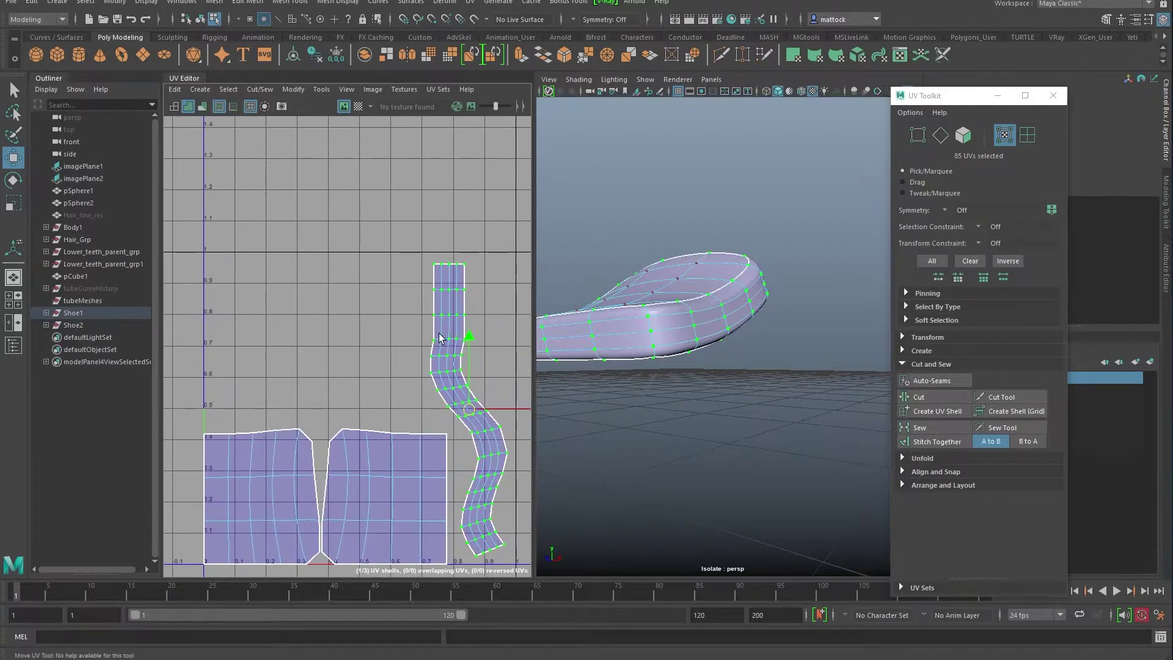
{"action": "mouse_move", "coordinate": [678, 296]}
{"action": "left_mouse_down", "text": "alt"}
{"action": "mouse_move", "coordinate": [628, 328]}
{"action": "mouse_move", "coordinate": [666, 296]}
{"action": "left_mouse_up", "text": "alt"}
{"action": "left_click_drag", "start_coordinate": [757, 273], "coordinate": [795, 228], "text": "alt"}
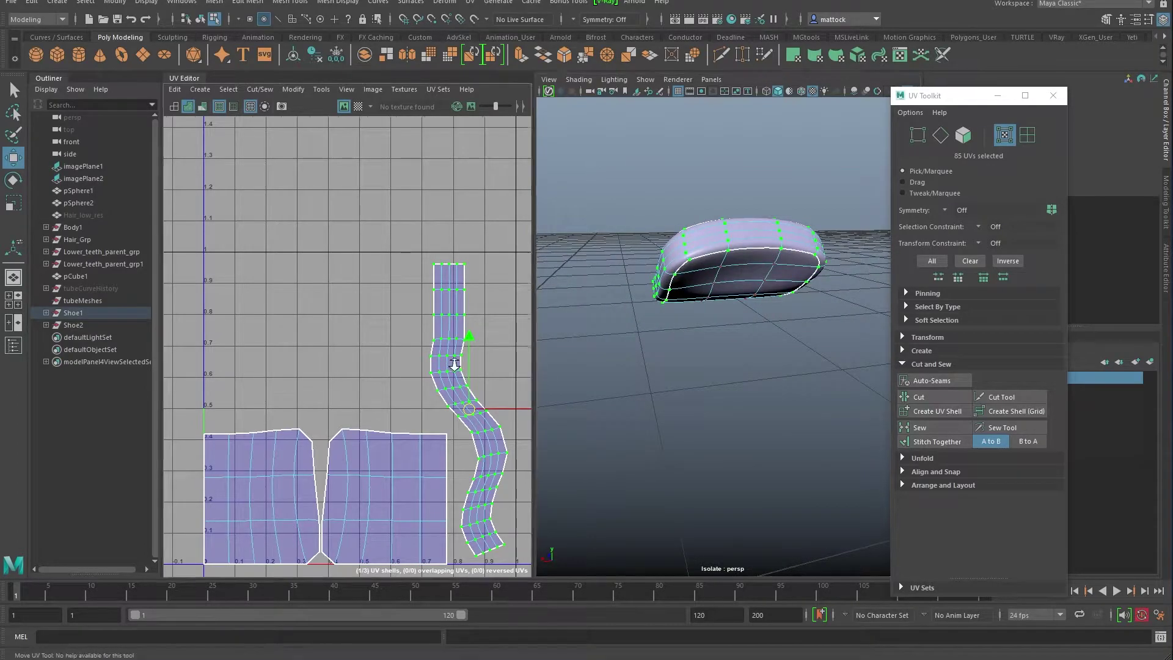
{"action": "scroll", "coordinate": [457, 367], "scroll_direction": "down", "scroll_amount": 2}
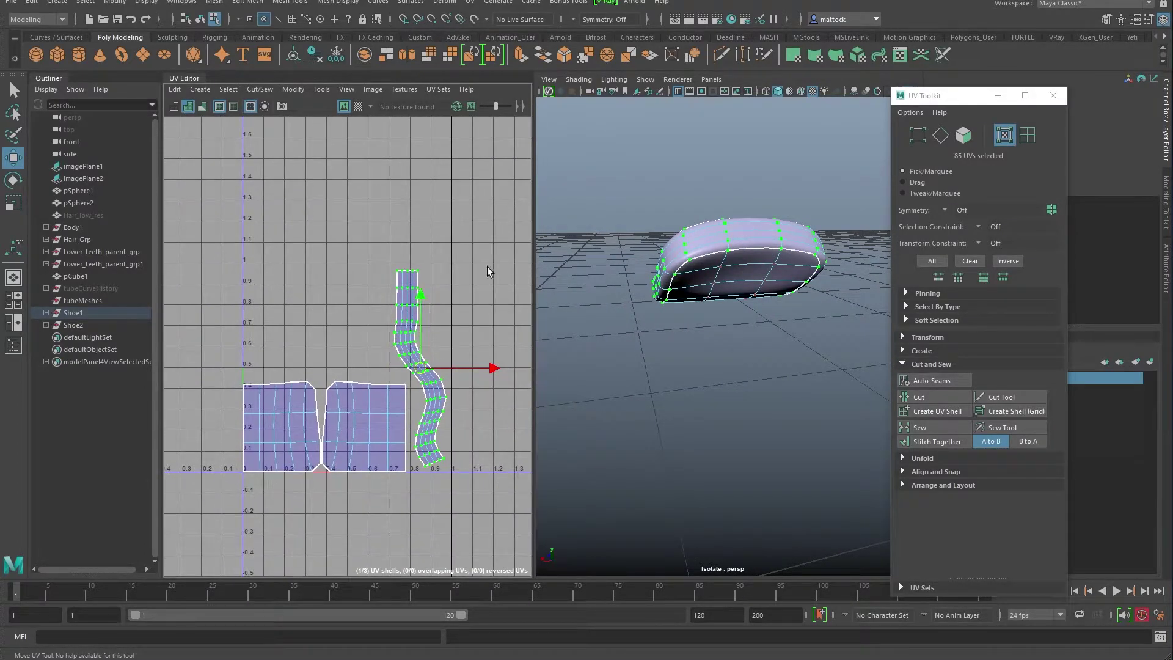
{"action": "left_click_drag", "start_coordinate": [672, 258], "coordinate": [771, 265], "text": "alt"}
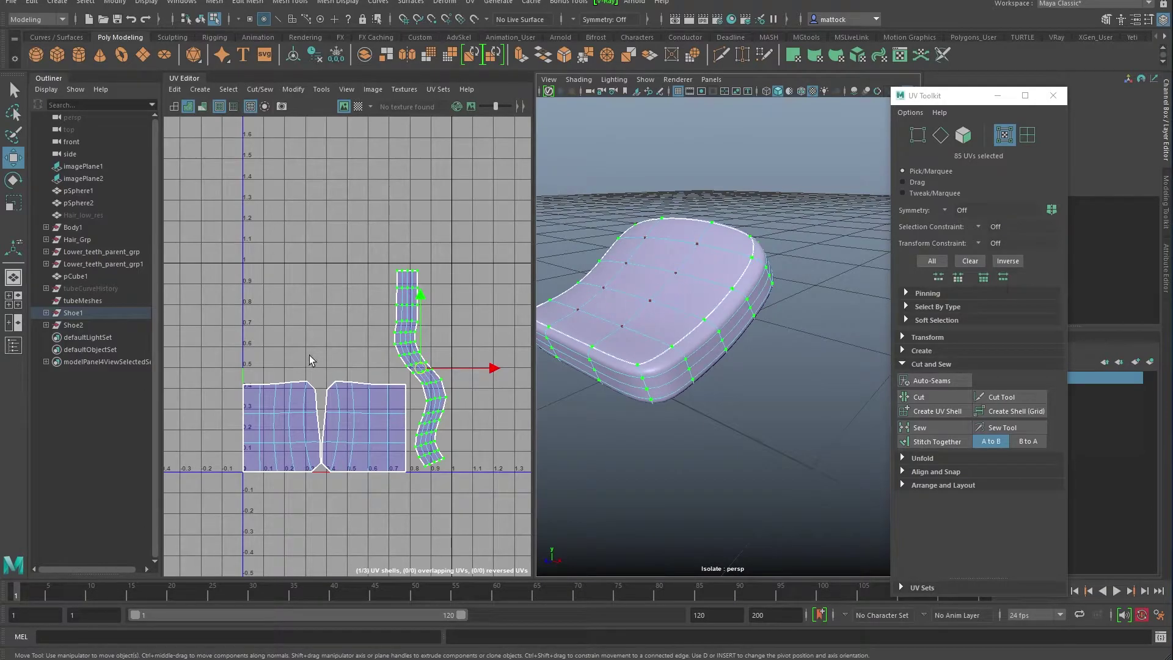
{"action": "left_click_drag", "start_coordinate": [625, 332], "coordinate": [590, 316], "text": "alt"}
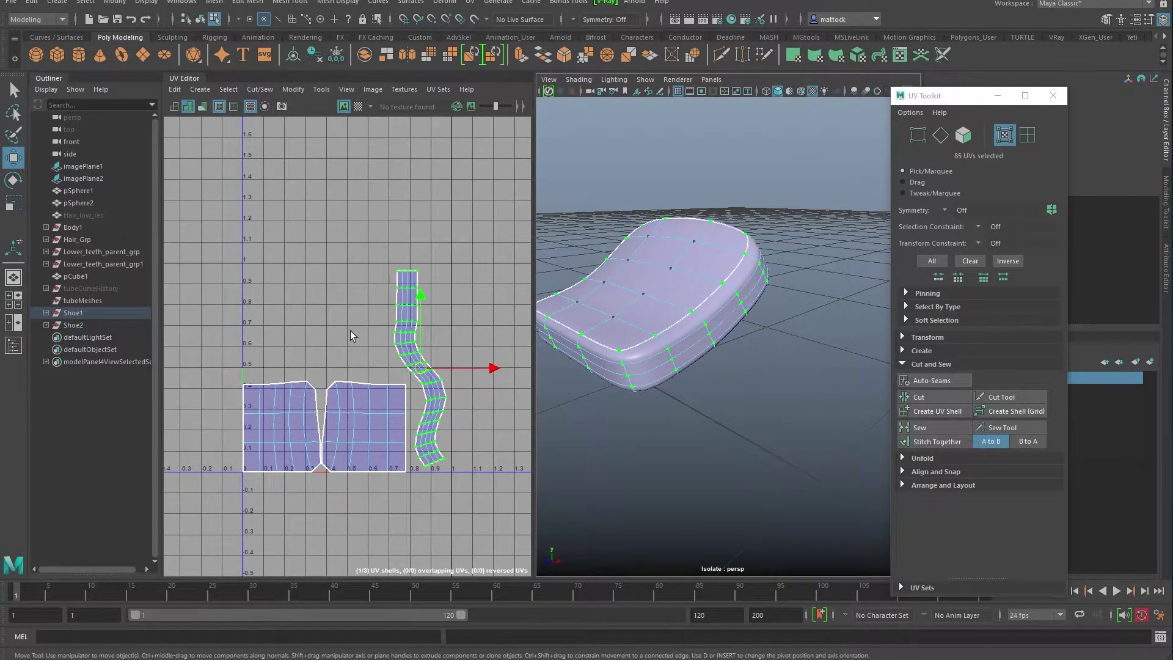
Select the two main tongue shells without the strip and nudge them slightly inside the edges of the 0–1 tile.
{"action": "left_click_drag", "start_coordinate": [252, 381], "coordinate": [351, 434]}
{"action": "left_click", "coordinate": [409, 342]}
{"action": "right_click_drag", "start_coordinate": [256, 383], "coordinate": [342, 397], "text": "alt"}
{"action": "middle_click_drag", "start_coordinate": [356, 404], "coordinate": [351, 368], "text": "alt"}
{"action": "left_click_drag", "start_coordinate": [212, 314], "coordinate": [466, 479]}
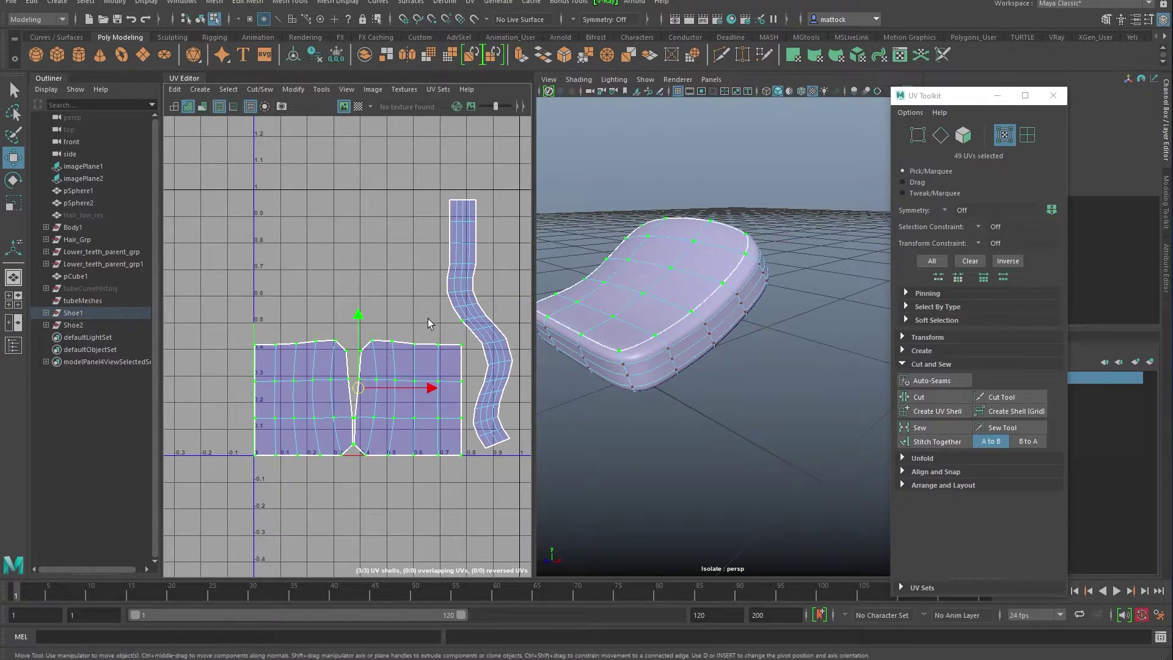
{"action": "left_click", "coordinate": [463, 320], "text": "ctrl"}
{"action": "left_click_drag", "start_coordinate": [358, 330], "coordinate": [359, 329]}
{"action": "left_click_drag", "start_coordinate": [381, 396], "coordinate": [385, 396]}
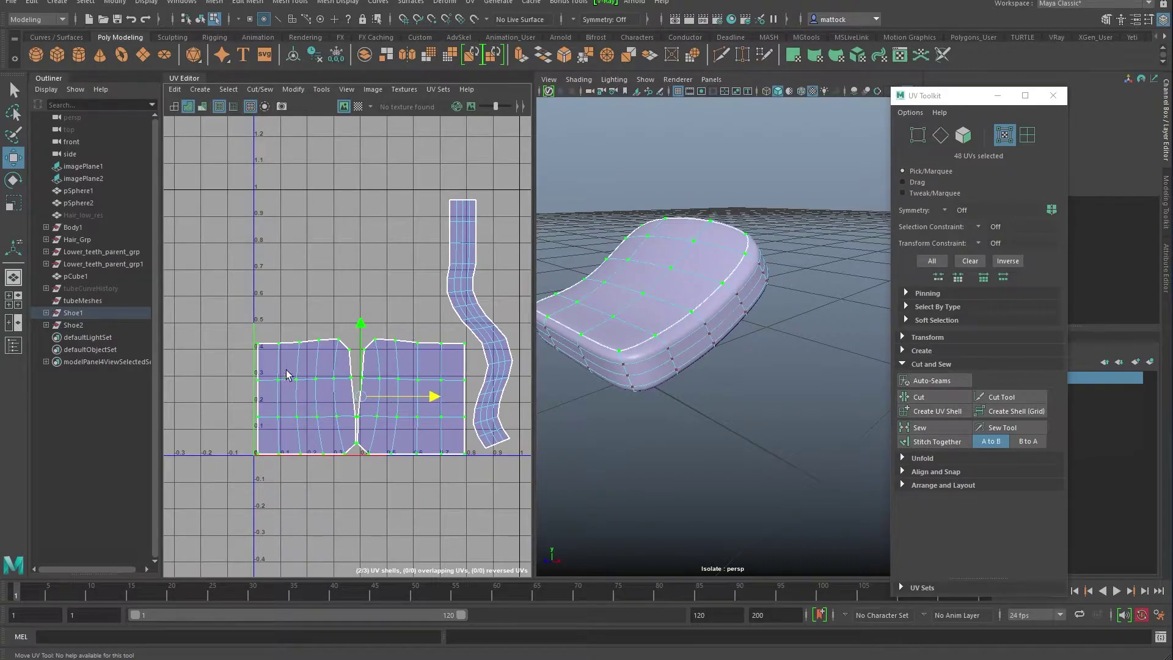
{"action": "scroll", "coordinate": [261, 368], "scroll_direction": "up", "scroll_amount": 2}
{"action": "left_click", "coordinate": [395, 404]}
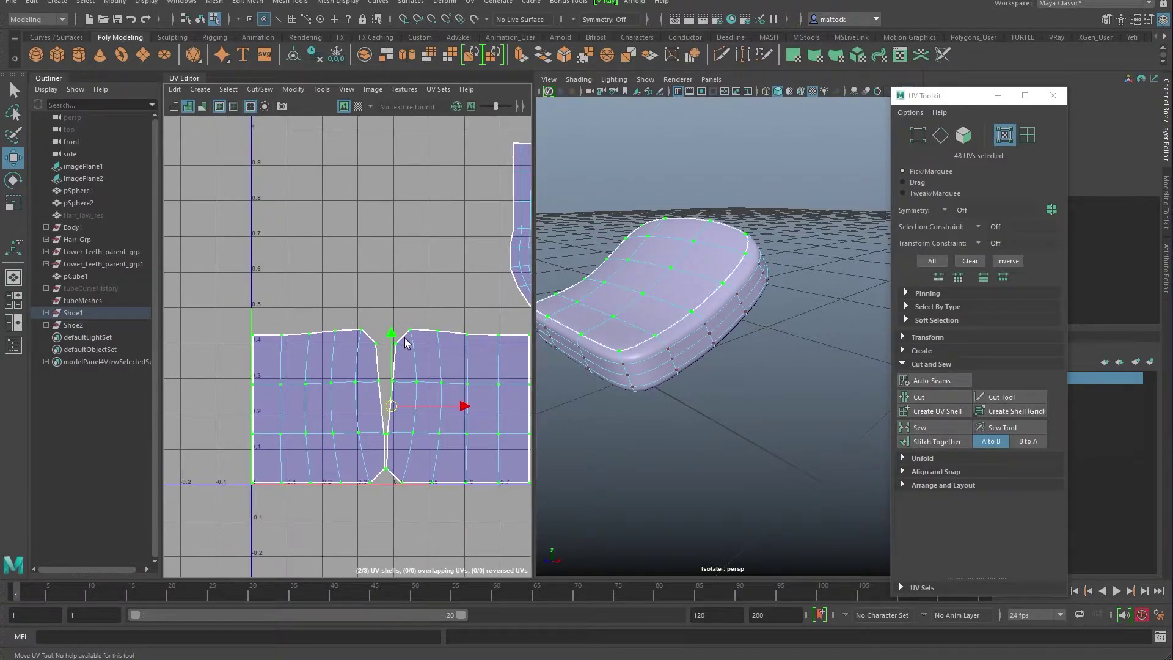
{"action": "middle_click_drag", "start_coordinate": [405, 348], "coordinate": [275, 280], "text": "alt"}
{"action": "right_click_drag", "start_coordinate": [433, 306], "coordinate": [403, 243], "text": "alt"}
{"action": "middle_click_drag", "start_coordinate": [403, 243], "coordinate": [435, 318], "text": "alt"}
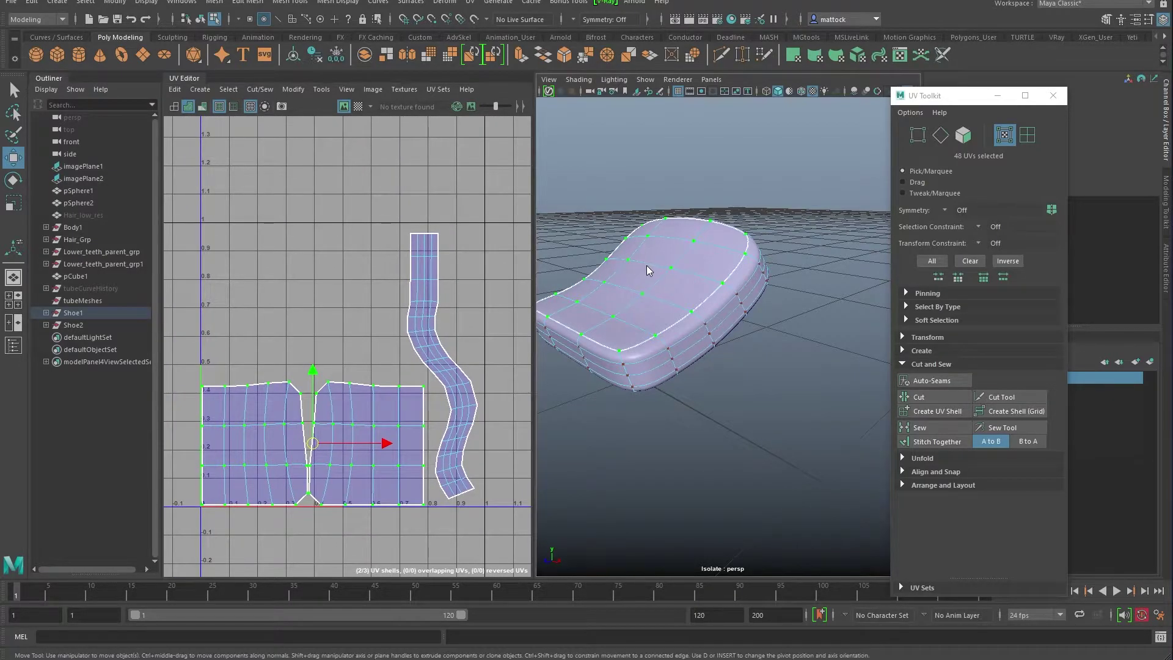
Return to object mode and end the tongue's isolation in the viewport.
{"action": "mouse_move", "coordinate": [687, 254]}
{"action": "right_mouse_down"}
{"action": "mouse_move", "coordinate": [657, 266]}
{"action": "mouse_move", "coordinate": [675, 257]}
{"action": "right_mouse_up"}
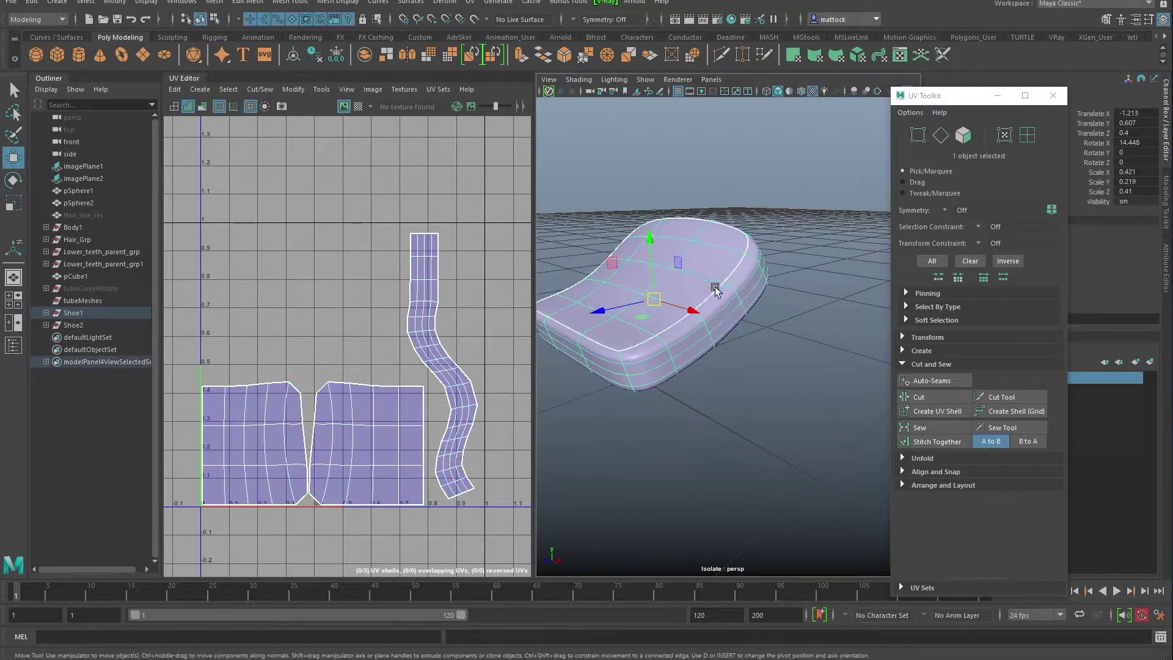
{"action": "left_click", "coordinate": [645, 80]}
{"action": "mouse_move", "coordinate": [701, 104]}
{"action": "left_click", "coordinate": [794, 102]}
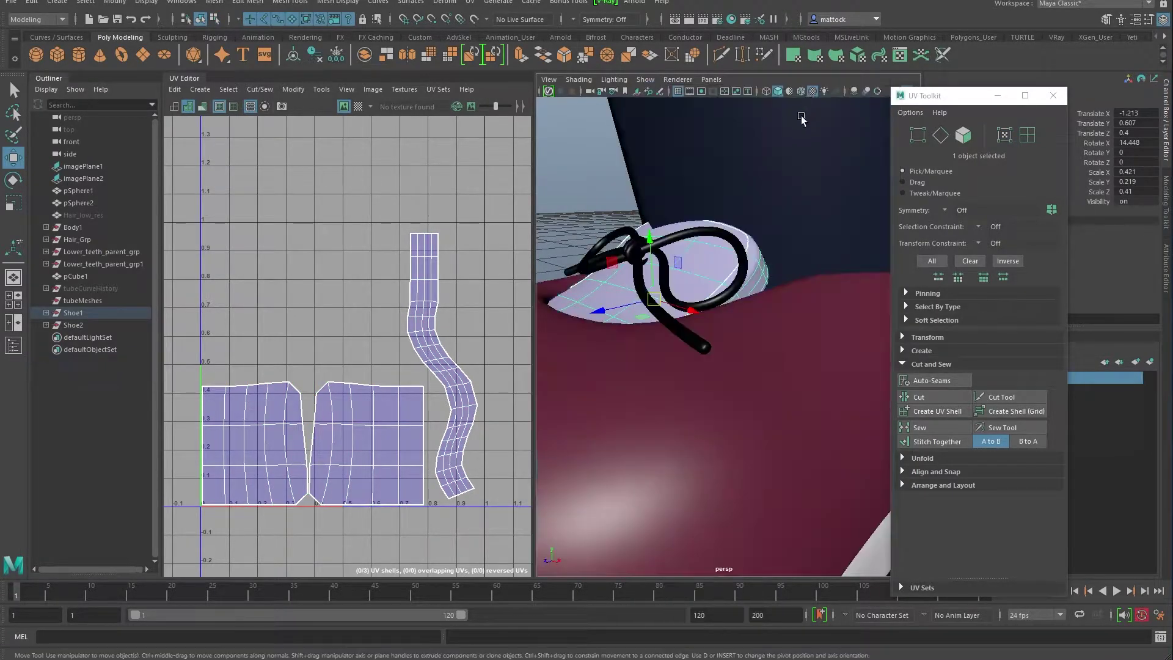
Select the shoe body and apply a planar UV projection from the Y axis, fitted to the bounding box.
{"action": "right_click_drag", "start_coordinate": [689, 272], "coordinate": [629, 236], "text": "alt"}
{"action": "left_click_drag", "start_coordinate": [629, 236], "coordinate": [601, 303], "text": "alt"}
{"action": "right_click_drag", "start_coordinate": [601, 303], "coordinate": [670, 286], "text": "alt"}
{"action": "left_click", "coordinate": [687, 287], "text": "shift"}
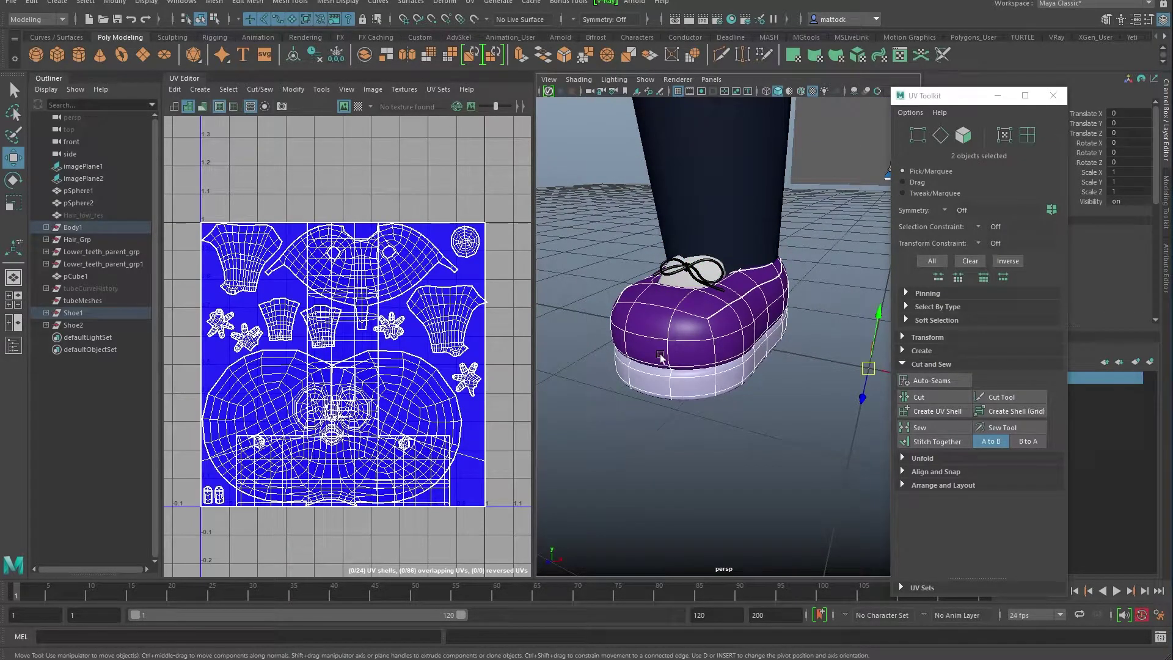
{"action": "left_click", "coordinate": [728, 364]}
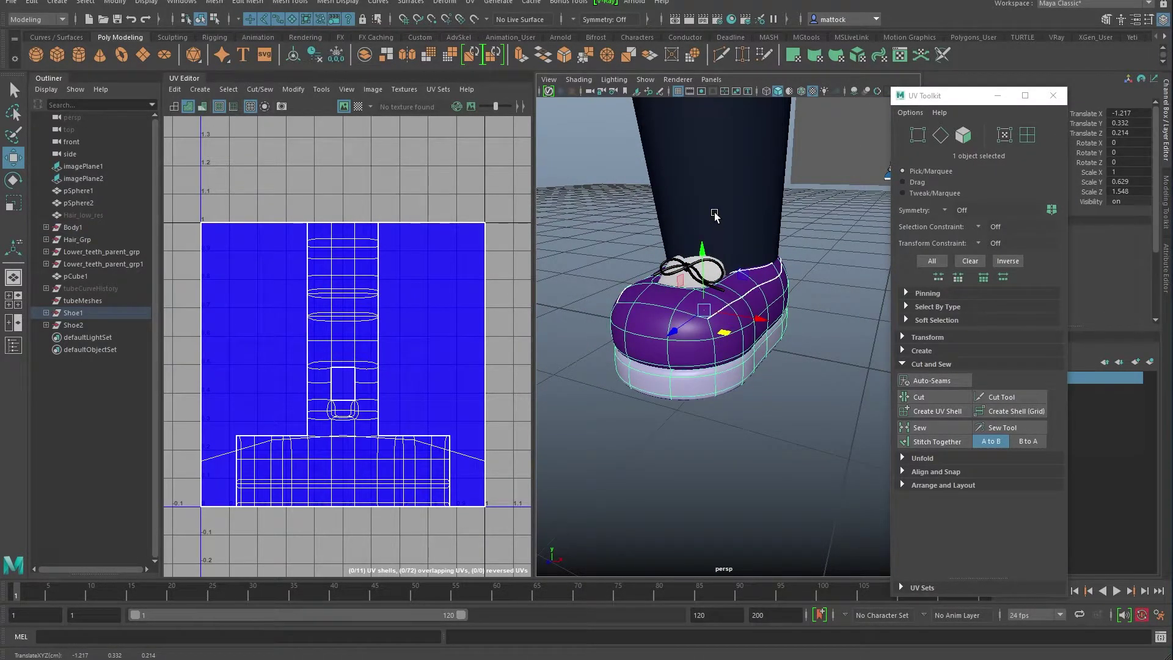
{"action": "left_click", "coordinate": [470, 3]}
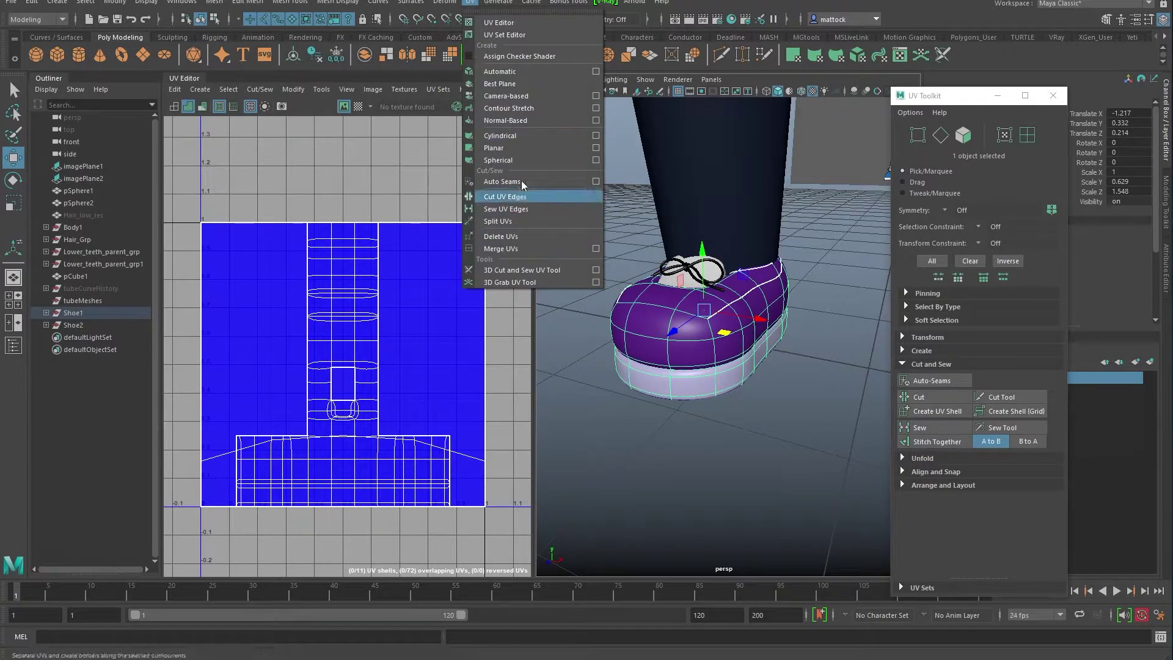
{"action": "left_click", "coordinate": [595, 149]}
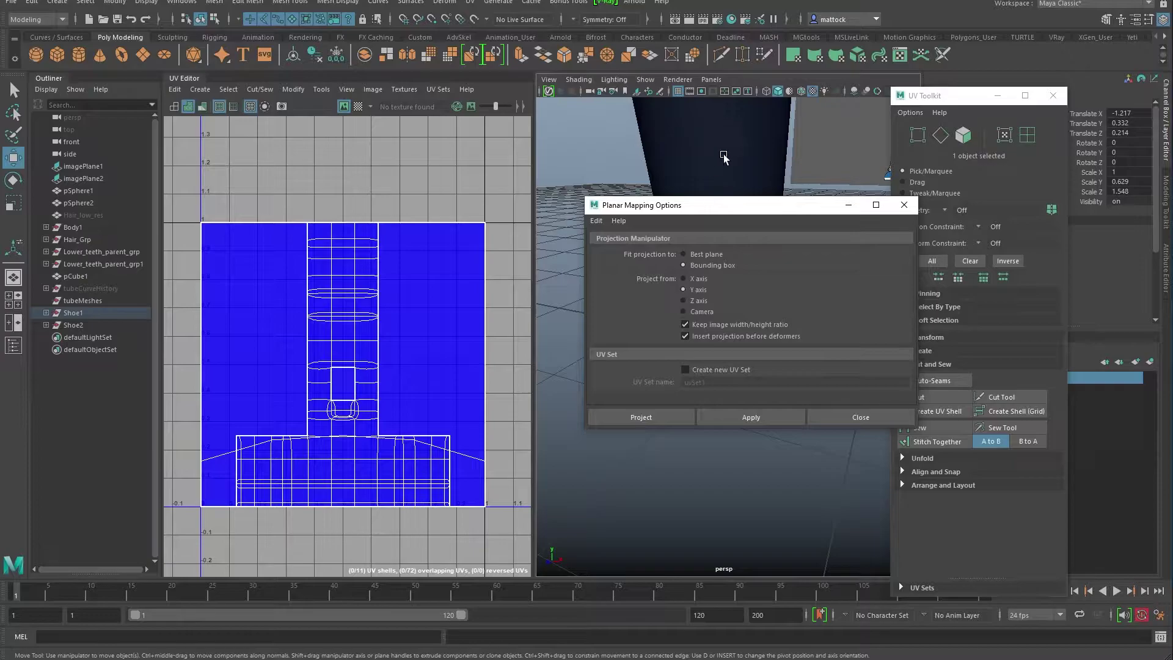
{"action": "left_click_drag", "start_coordinate": [746, 205], "coordinate": [402, 225]}
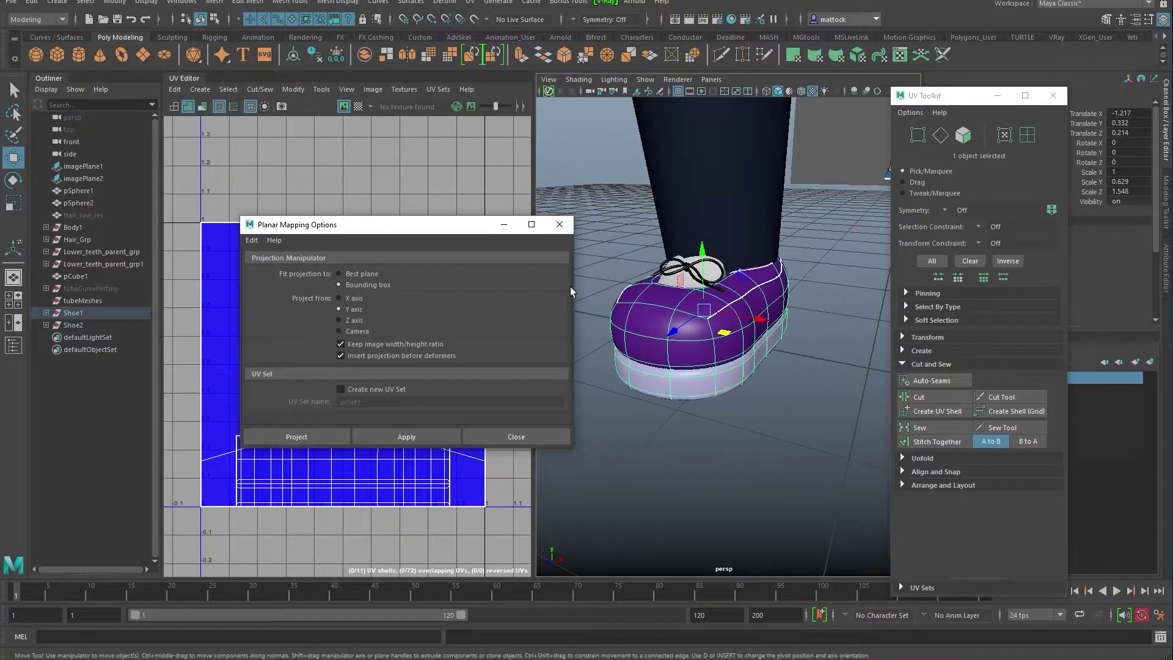
{"action": "left_click", "coordinate": [374, 437]}
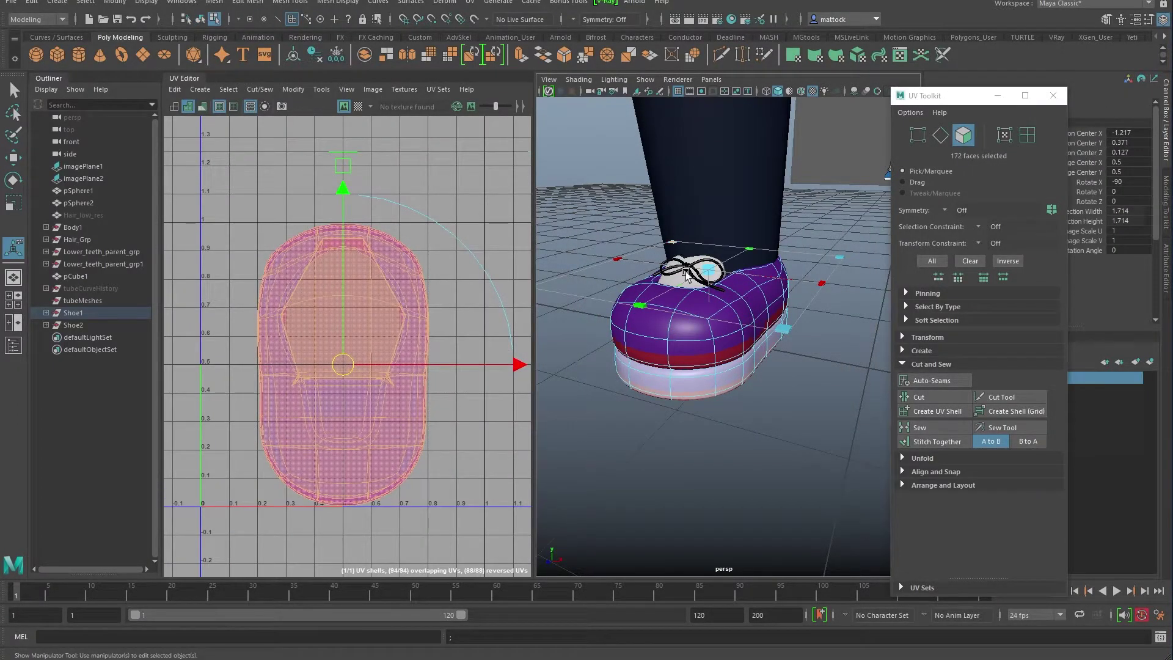
Select the edge loop around the underside of the shoe's sole and cut the UVs along it.
{"action": "left_click_drag", "start_coordinate": [715, 300], "coordinate": [748, 290], "text": "alt"}
{"action": "left_click", "coordinate": [738, 416]}
{"action": "left_click_drag", "start_coordinate": [695, 361], "coordinate": [683, 295], "text": "alt"}
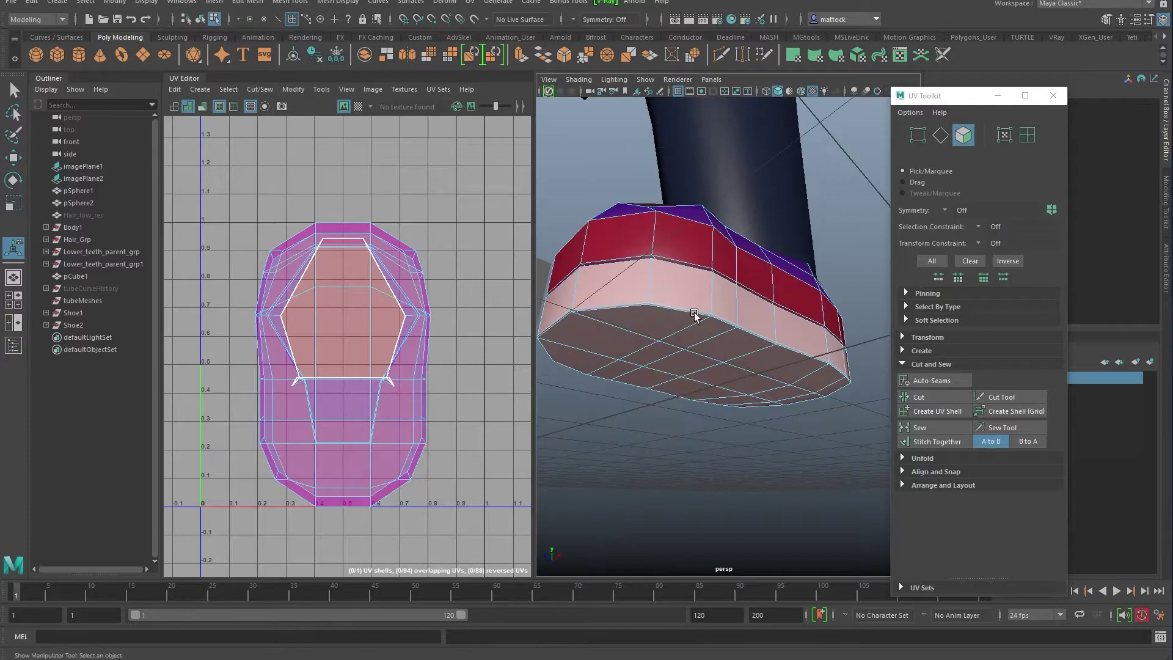
{"action": "right_click_drag", "start_coordinate": [691, 292], "coordinate": [691, 260]}
{"action": "scroll", "coordinate": [666, 305], "scroll_direction": "up", "scroll_amount": 3}
{"action": "double_click", "coordinate": [656, 295]}
{"action": "left_click_drag", "start_coordinate": [778, 306], "coordinate": [661, 273], "text": "alt"}
{"action": "left_click_drag", "start_coordinate": [639, 323], "coordinate": [666, 287], "text": "alt"}
{"action": "double_click", "coordinate": [599, 332], "text": "shift"}
{"action": "left_click_drag", "start_coordinate": [624, 319], "coordinate": [749, 321], "text": "alt"}
{"action": "double_click", "coordinate": [739, 265], "text": "shift"}
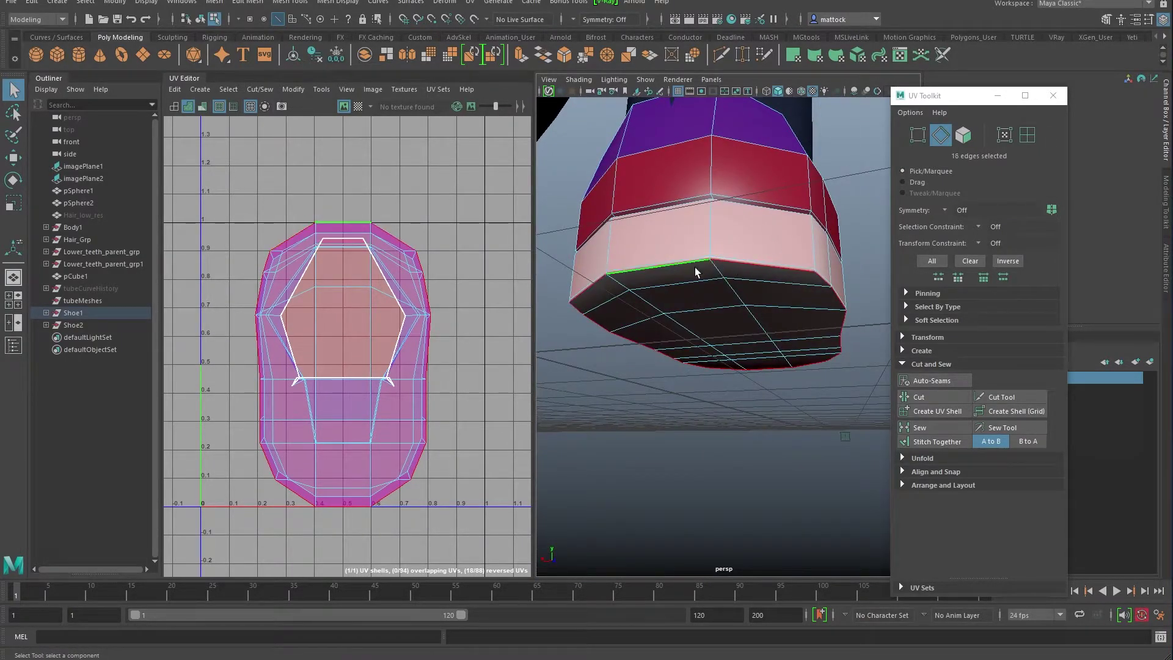
{"action": "left_click_drag", "start_coordinate": [695, 266], "coordinate": [595, 274], "text": "alt"}
{"action": "left_click_drag", "start_coordinate": [597, 314], "coordinate": [647, 263], "text": "alt"}
Select all of the shoe body's UVs, unfold them, and lay out the shells in the 0–1 tile.
{"action": "right_click_drag", "start_coordinate": [359, 298], "coordinate": [435, 262]}
{"action": "left_click_drag", "start_coordinate": [479, 192], "coordinate": [242, 548]}
{"action": "right_click_drag", "start_coordinate": [321, 253], "coordinate": [240, 259], "text": "shift"}
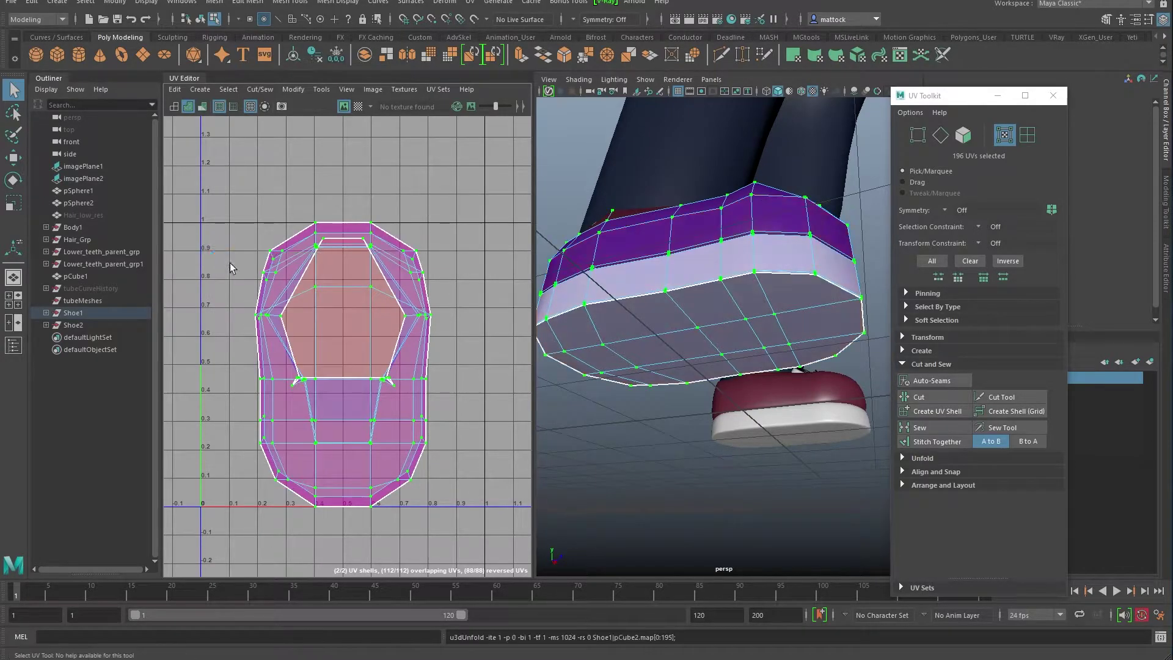
{"action": "left_click", "coordinate": [294, 89]}
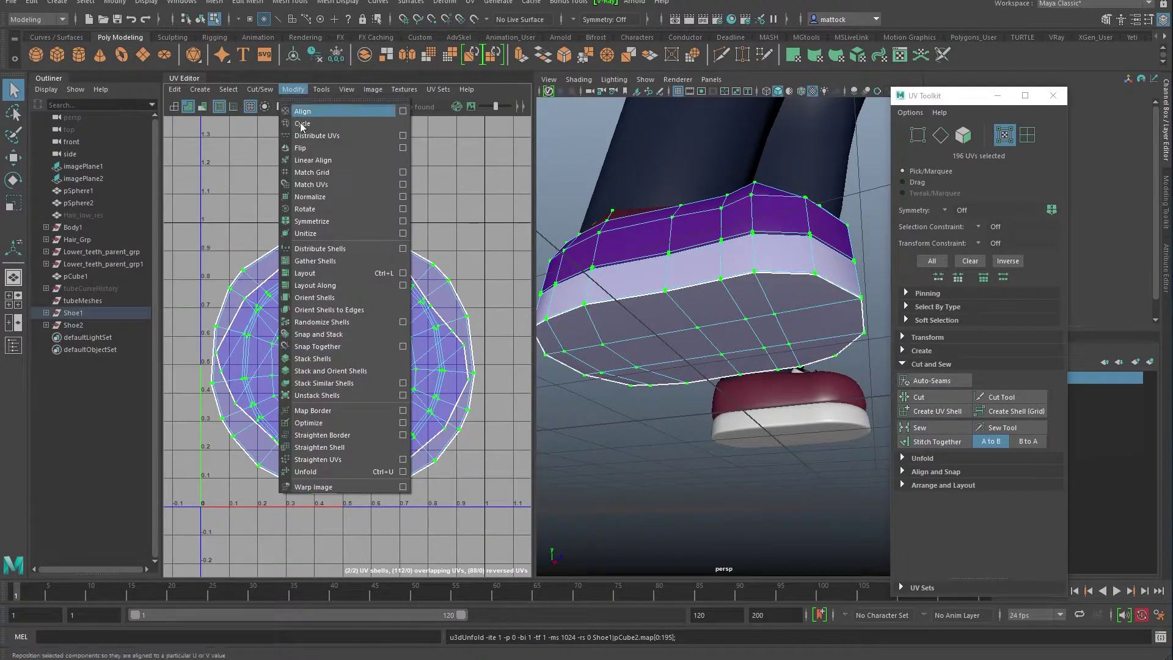
{"action": "left_click", "coordinate": [312, 273]}
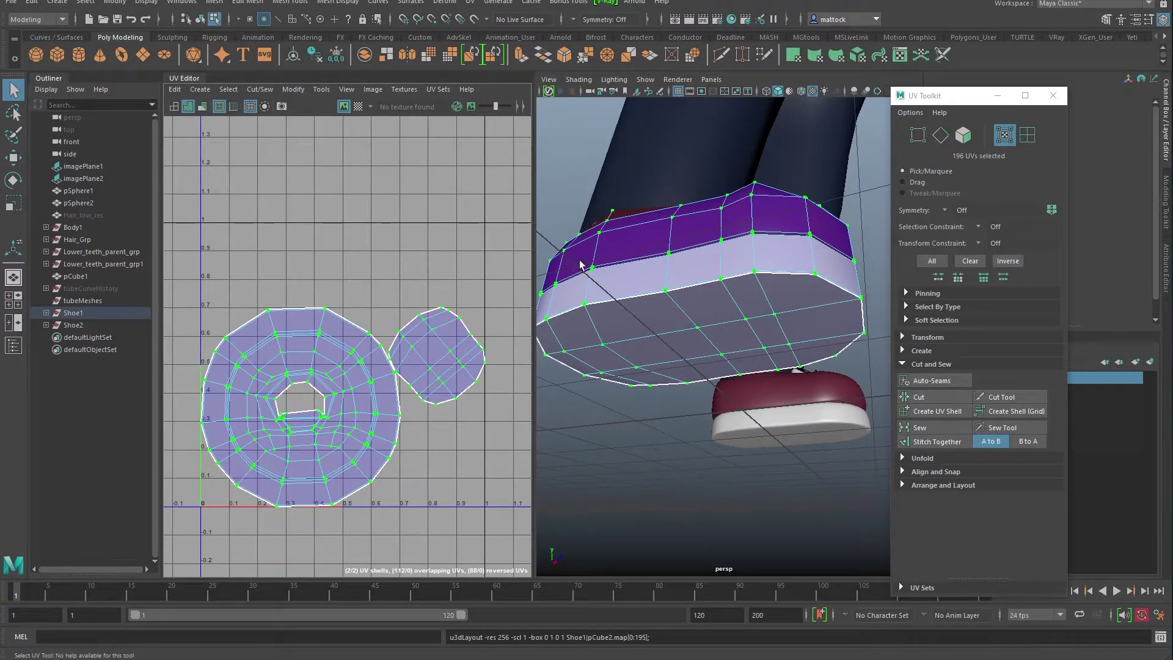
Select the vertical edges up the back of the heel, from the sole to the ankle opening, and cut the UVs there.
{"action": "left_click_drag", "start_coordinate": [822, 257], "coordinate": [762, 280], "text": "alt"}
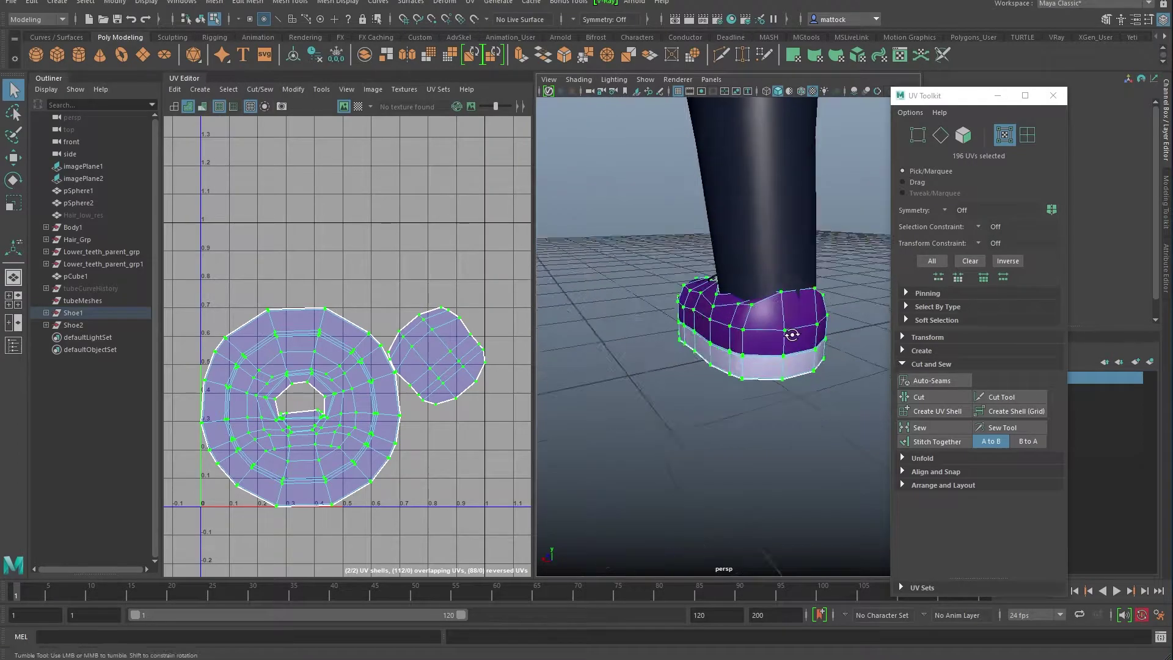
{"action": "right_click_drag", "start_coordinate": [771, 320], "coordinate": [767, 284]}
{"action": "scroll", "coordinate": [795, 317], "scroll_direction": "up", "scroll_amount": 3}
{"action": "left_click_drag", "start_coordinate": [795, 316], "coordinate": [697, 306], "text": "alt"}
{"action": "double_click", "coordinate": [714, 292]}
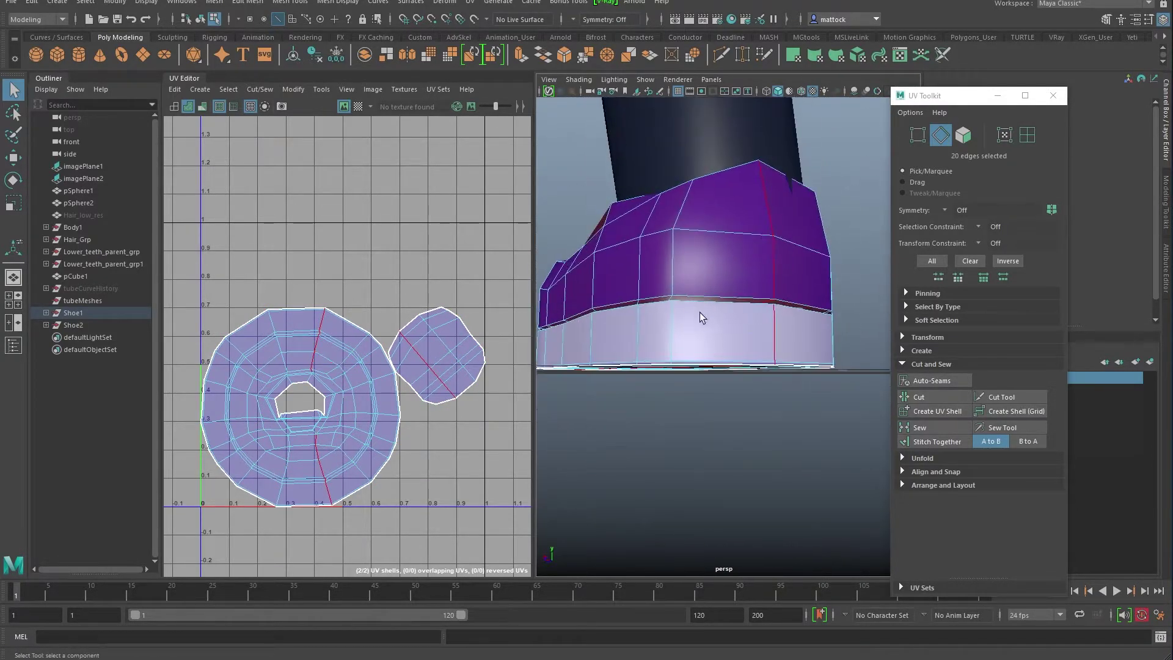
{"action": "left_click_drag", "start_coordinate": [770, 252], "coordinate": [624, 298], "text": "alt"}
{"action": "left_click_drag", "start_coordinate": [766, 435], "coordinate": [768, 428], "text": "ctrl"}
{"action": "left_click_drag", "start_coordinate": [771, 386], "coordinate": [684, 380], "text": "alt"}
{"action": "scroll", "coordinate": [304, 342], "scroll_direction": "up", "scroll_amount": 6}
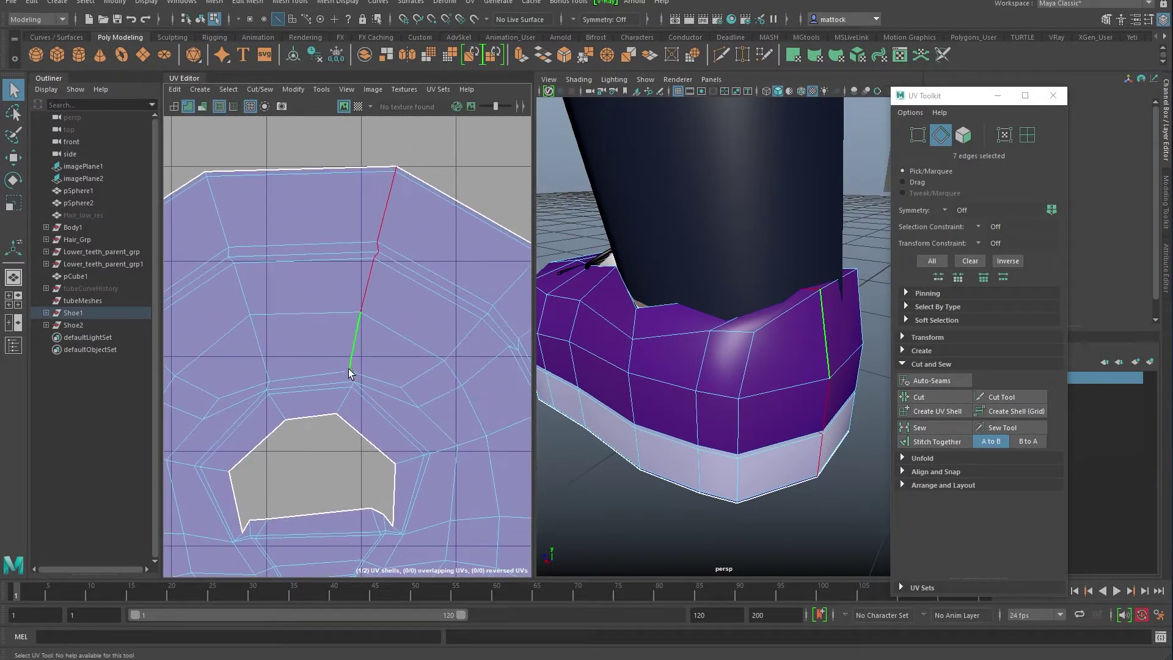
{"action": "left_click_drag", "start_coordinate": [710, 284], "coordinate": [822, 279], "text": "alt"}
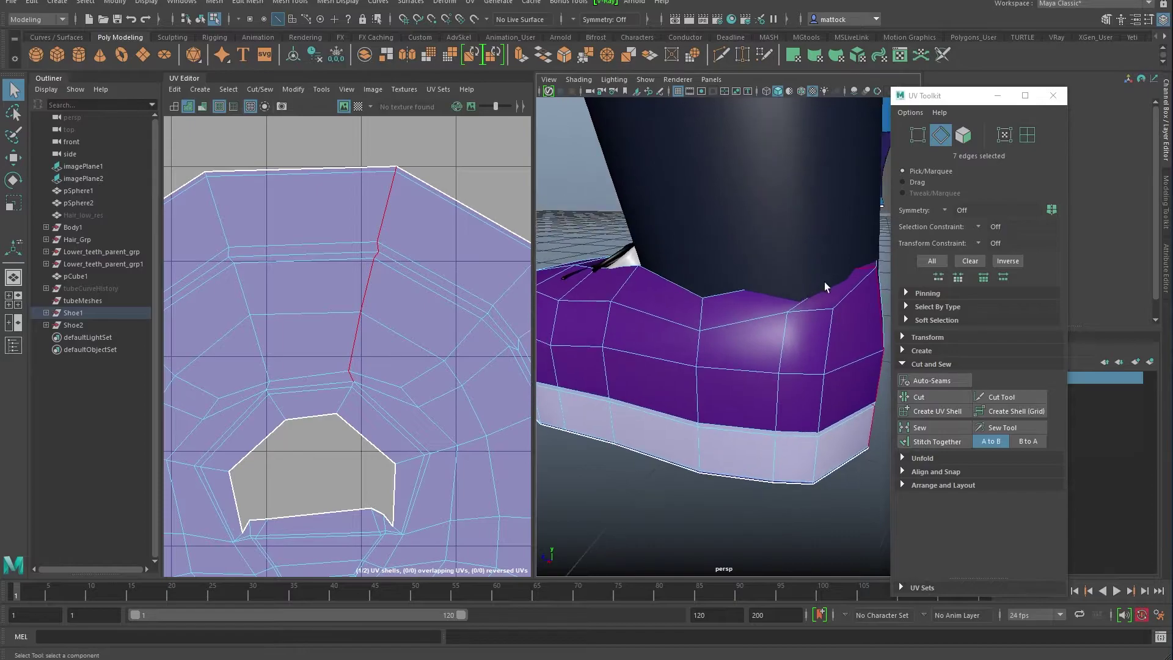
{"action": "left_click", "coordinate": [350, 419], "text": "shift"}
{"action": "left_click", "coordinate": [427, 361], "text": "shift"}
{"action": "scroll", "coordinate": [427, 362], "scroll_direction": "down", "scroll_amount": 5}
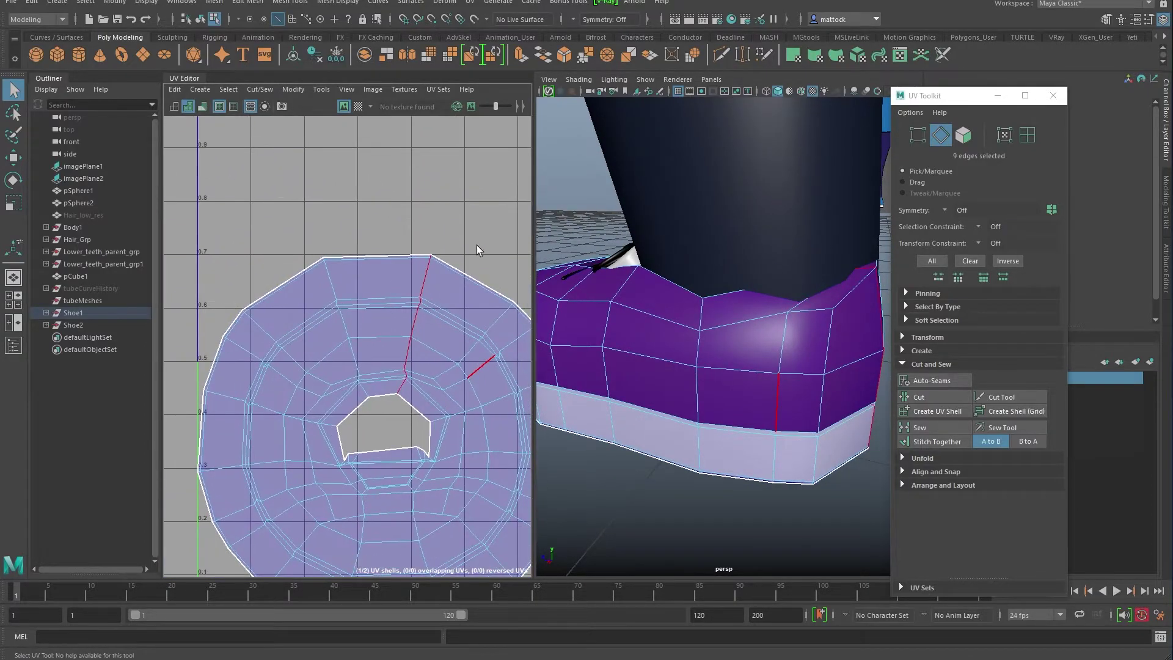
{"action": "left_click", "coordinate": [918, 397]}
Select the UVs of the upper shoe shell, unfold them along the new heel seam, and lay out the shell.
{"action": "scroll", "coordinate": [465, 368], "scroll_direction": "down", "scroll_amount": 3}
{"action": "middle_click_drag", "start_coordinate": [426, 354], "coordinate": [327, 296], "text": "alt"}
{"action": "right_click_drag", "start_coordinate": [338, 297], "coordinate": [381, 293]}
{"action": "left_click", "coordinate": [342, 247]}
{"action": "right_click_drag", "start_coordinate": [309, 272], "coordinate": [183, 271], "text": "shift"}
{"action": "scroll", "coordinate": [444, 268], "scroll_direction": "down", "scroll_amount": 1}
{"action": "middle_click_drag", "start_coordinate": [335, 239], "coordinate": [307, 269], "text": "alt"}
{"action": "left_click", "coordinate": [294, 90]}
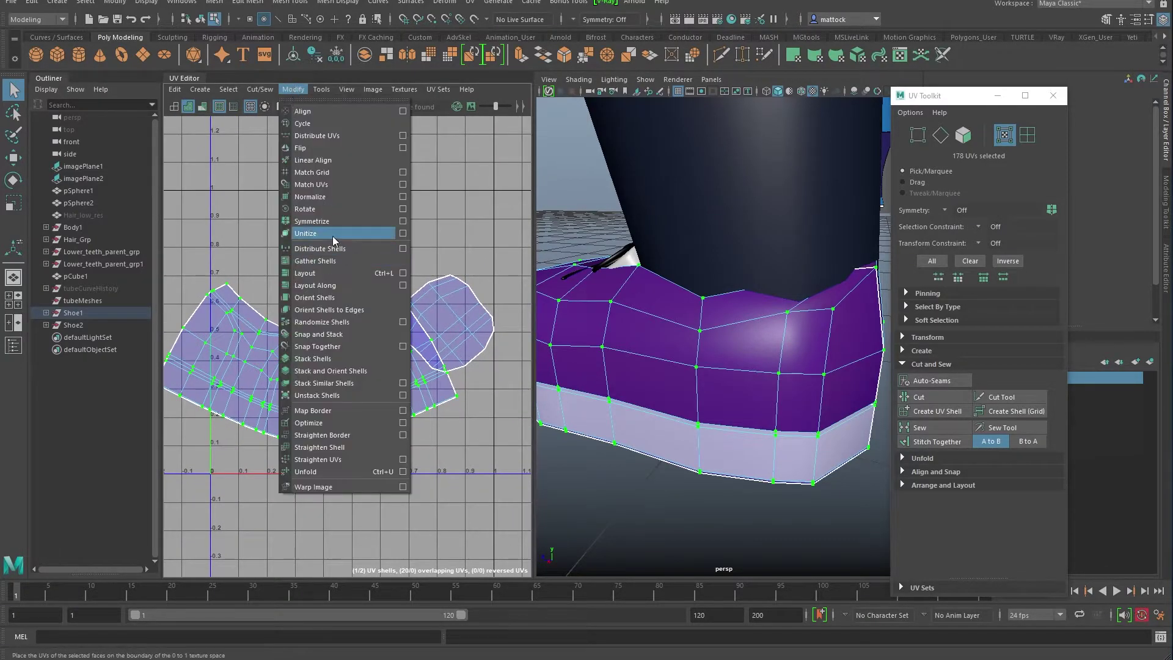
{"action": "left_click", "coordinate": [323, 273]}
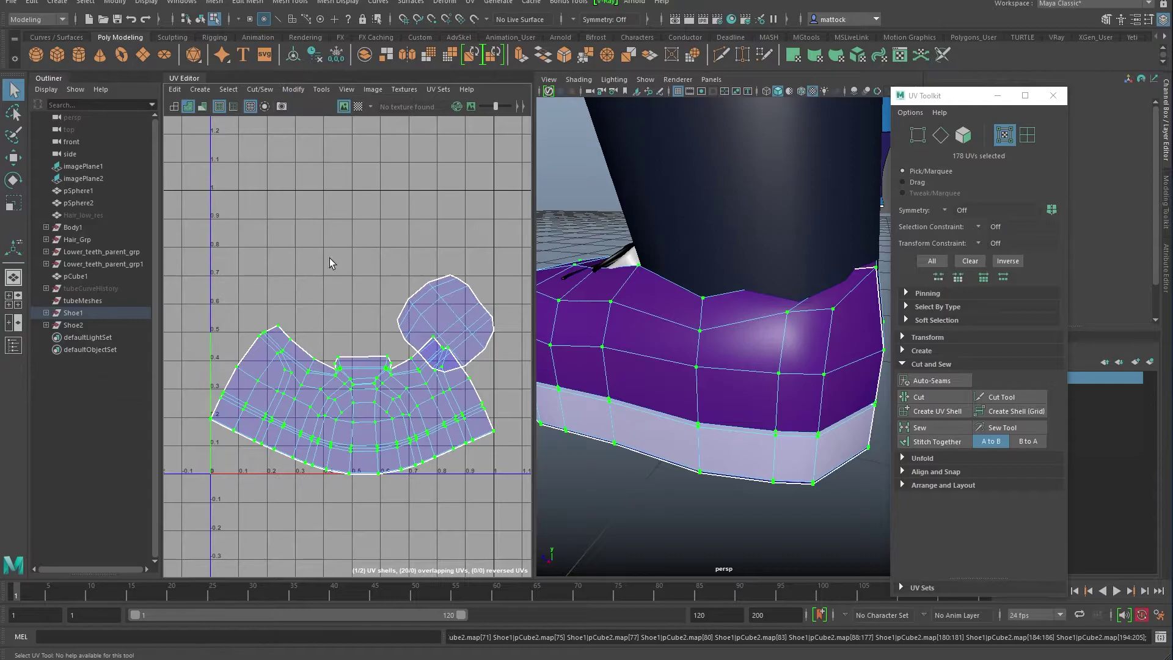
Select the UVs of both shoe shells and lay them out together.
{"action": "left_click_drag", "start_coordinate": [178, 237], "coordinate": [522, 490]}
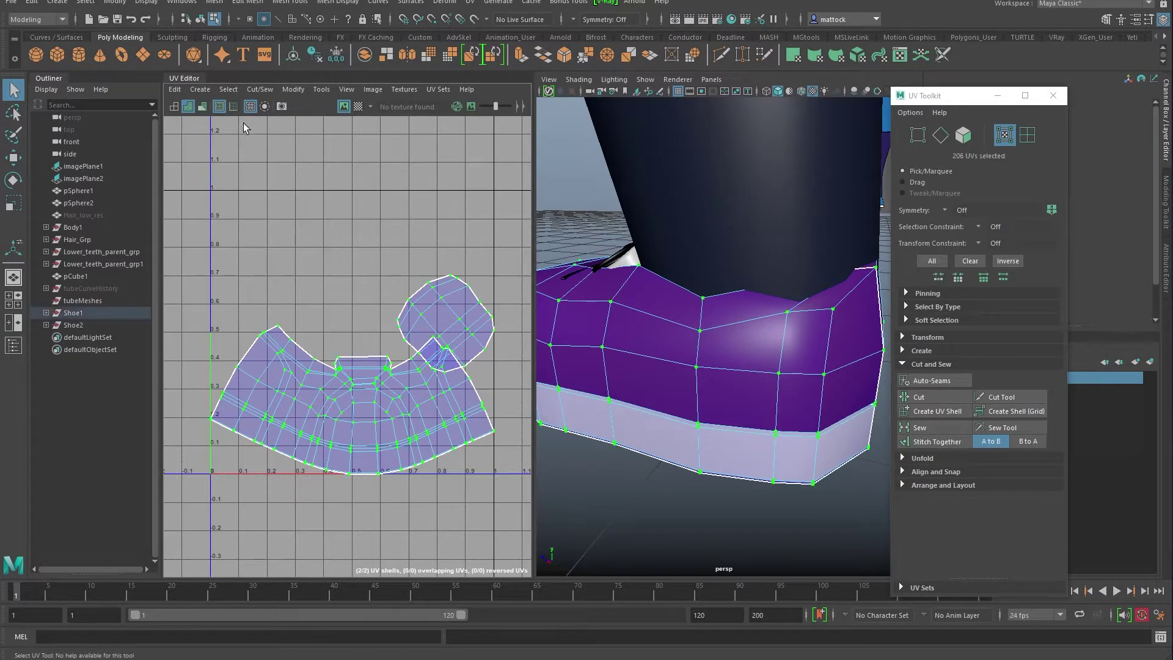
{"action": "left_click", "coordinate": [294, 90]}
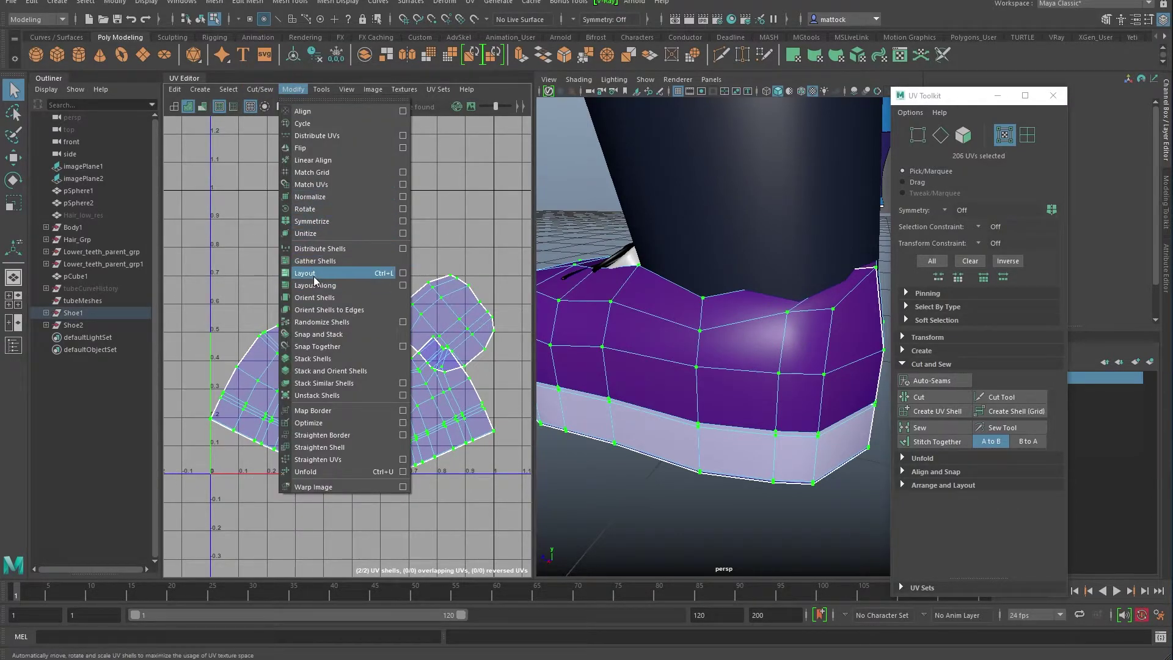
{"action": "left_click", "coordinate": [315, 262]}
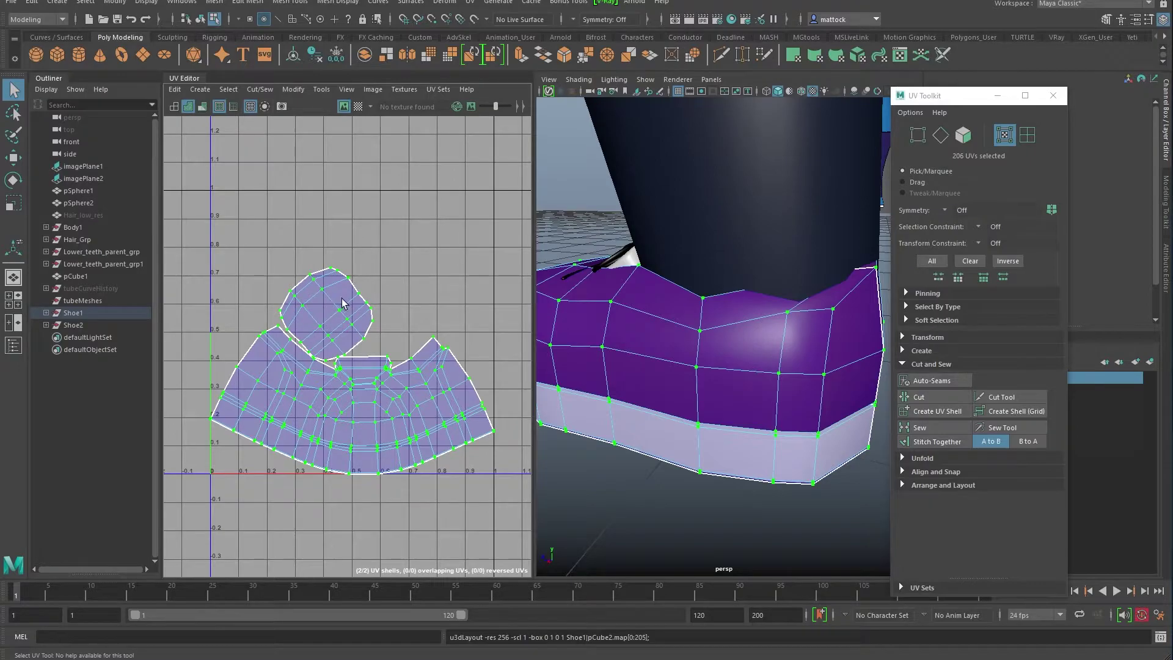
Select the whole round sole shell and move it clear above the fan-shaped upper shell, inside the 0–1 tile.
{"action": "left_click", "coordinate": [340, 276]}
{"action": "right_click", "coordinate": [341, 276], "text": "shift"}
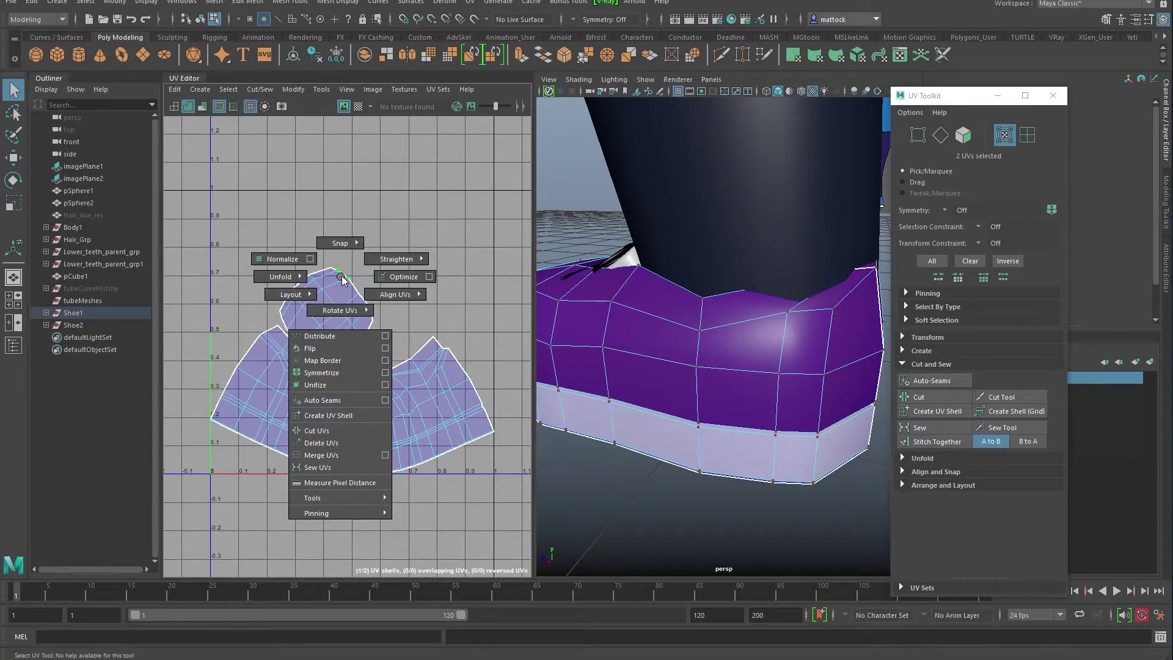
{"action": "right_click", "coordinate": [342, 276], "text": "ctrl"}
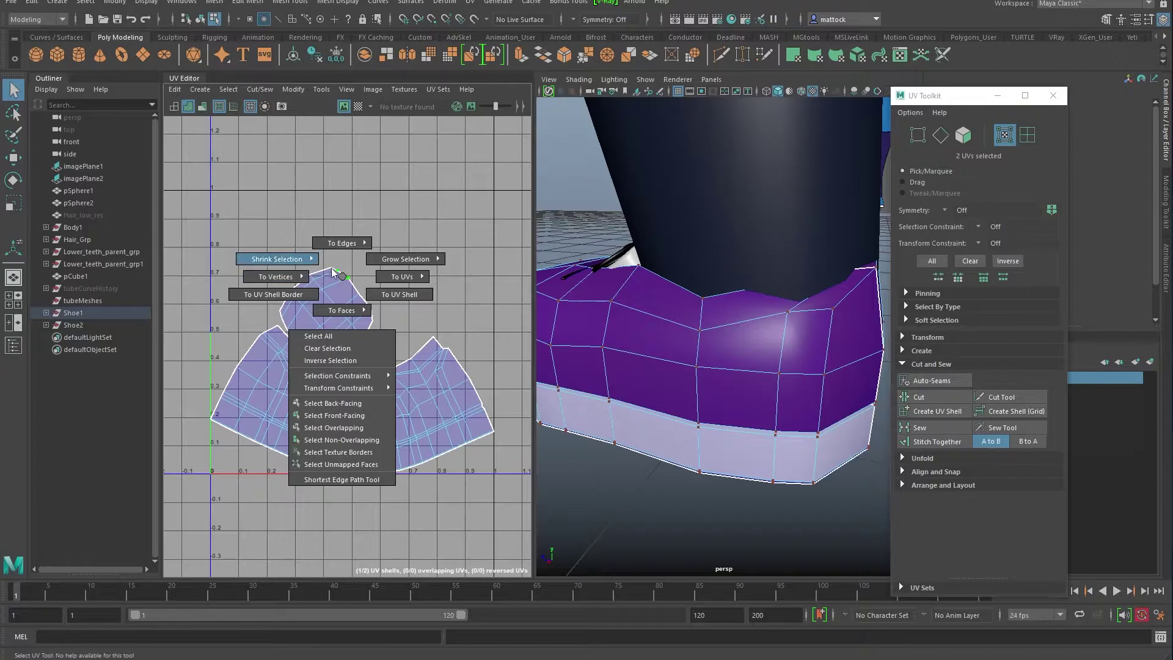
{"action": "mouse_move", "coordinate": [350, 292]}
{"action": "right_mouse_down", "text": "ctrl"}
{"action": "mouse_move", "coordinate": [337, 282]}
{"action": "mouse_move", "coordinate": [358, 288]}
{"action": "right_mouse_up", "text": "ctrl"}
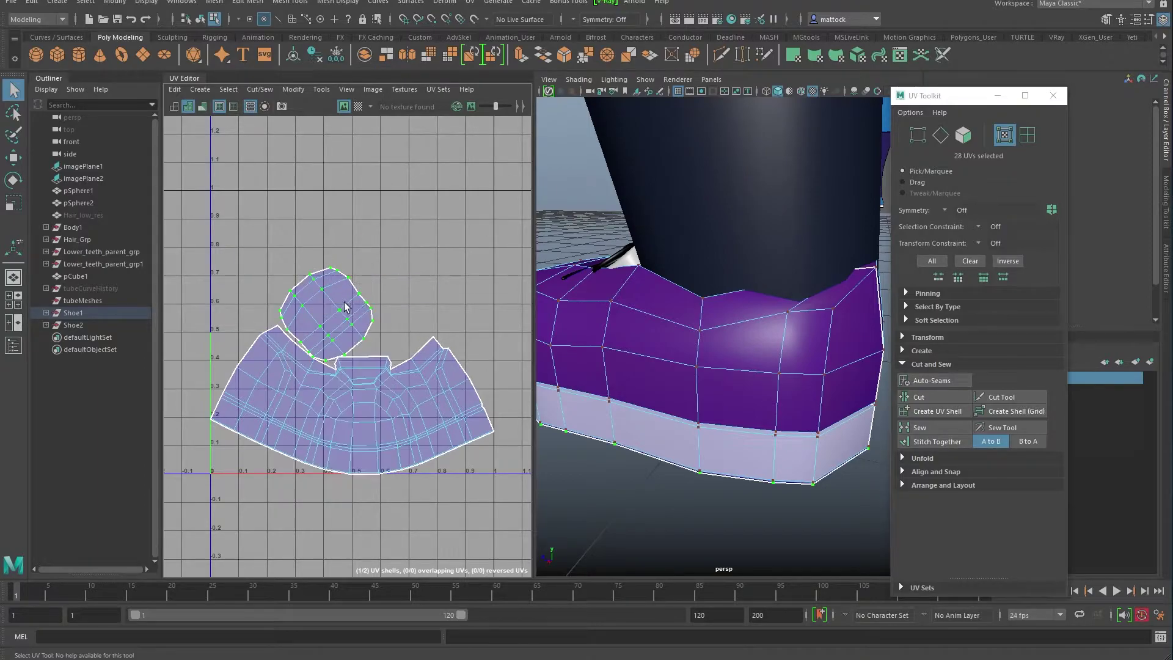
{"action": "key", "text": "w"}
{"action": "left_click_drag", "start_coordinate": [338, 314], "coordinate": [387, 257]}
{"action": "middle_click_drag", "start_coordinate": [379, 362], "coordinate": [349, 345], "text": "alt"}
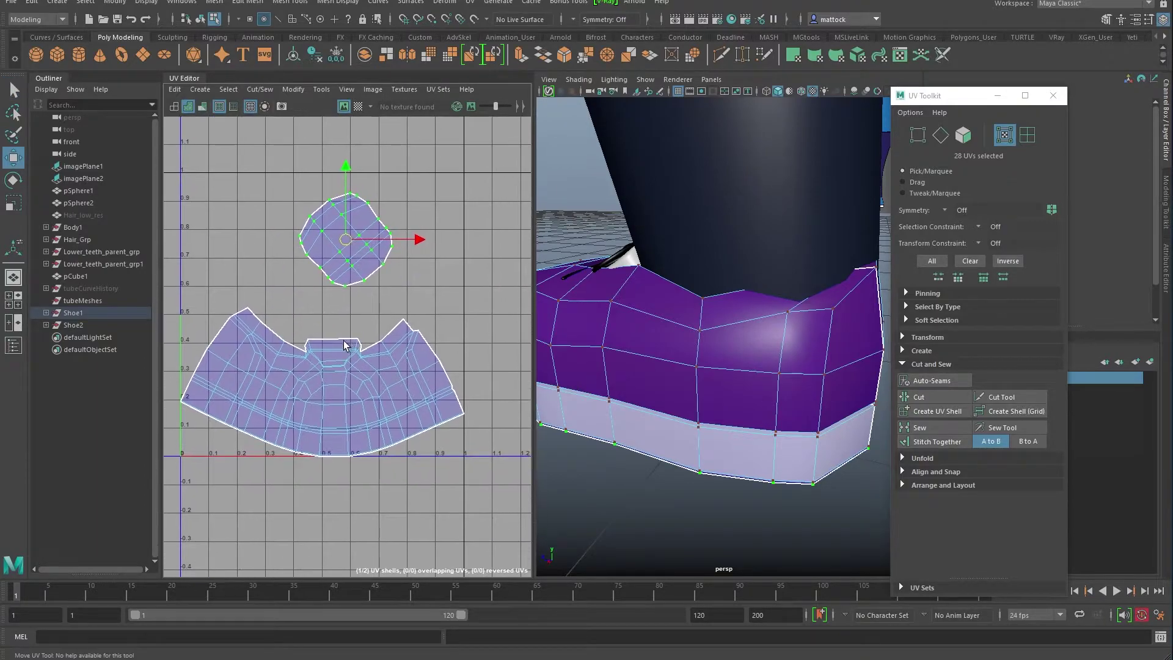
Check the shoe's UV distortion with the checker pattern, then turn the pattern off.
{"action": "key", "text": "f"}
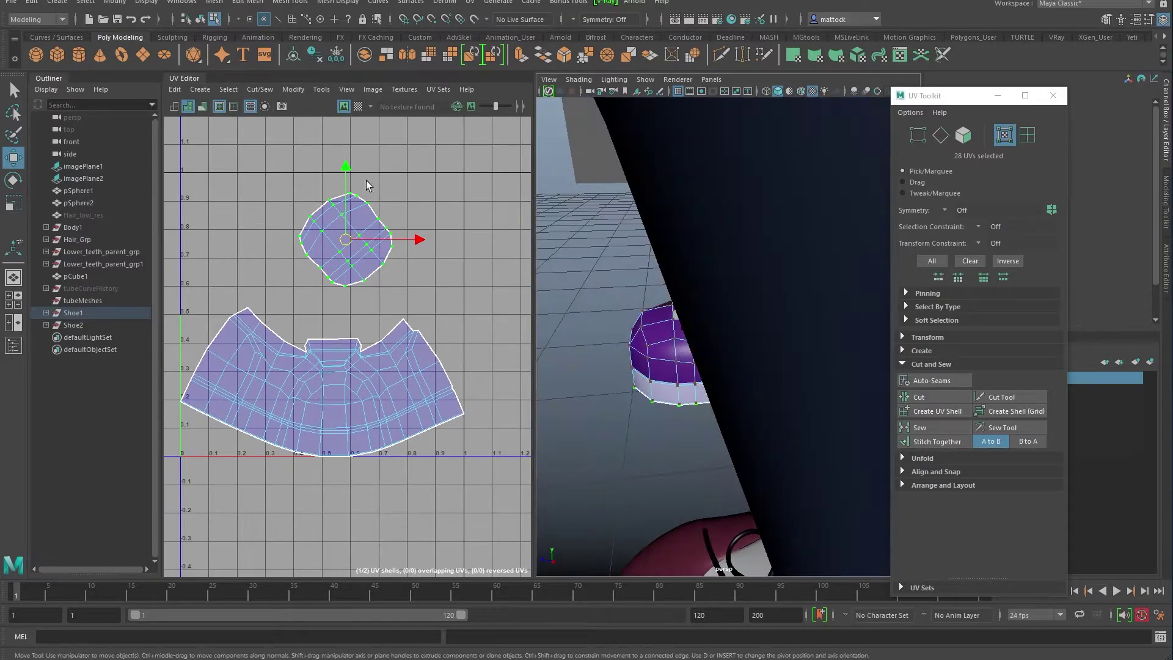
{"action": "left_click", "coordinate": [358, 106]}
{"action": "left_click_drag", "start_coordinate": [560, 246], "coordinate": [547, 294], "text": "alt"}
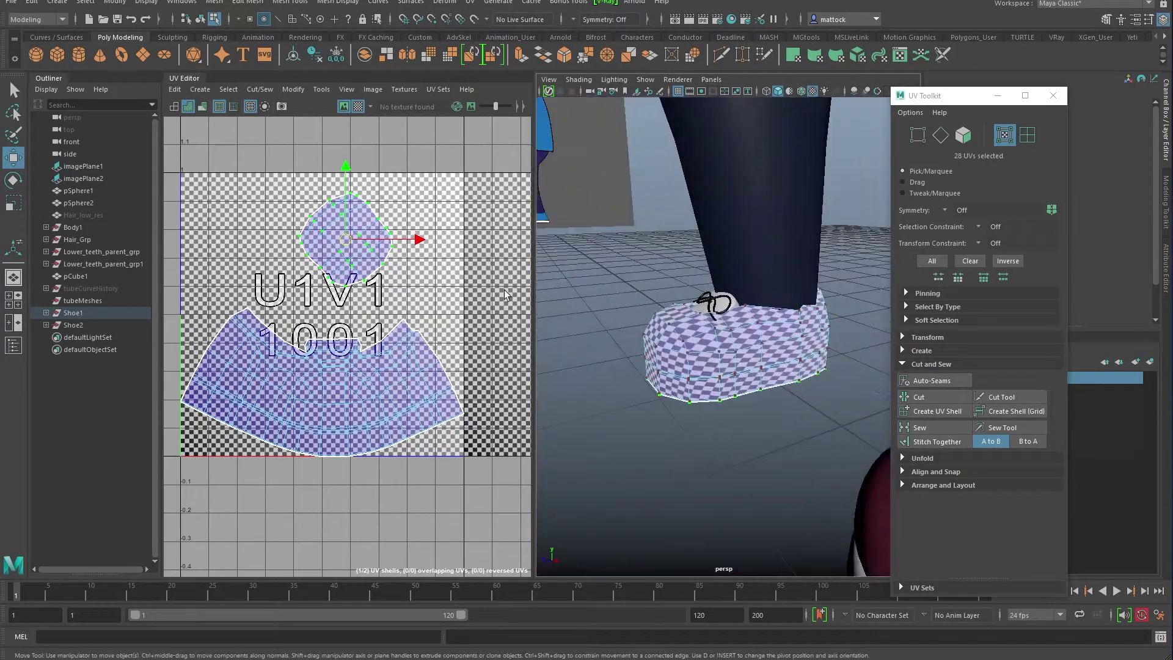
{"action": "left_click", "coordinate": [358, 106]}
Select all UVs of the fan-shaped upper shell, optimize them, and repeat the optimization.
{"action": "scroll", "coordinate": [328, 355], "scroll_direction": "up", "scroll_amount": 1}
{"action": "right_click_drag", "start_coordinate": [344, 366], "coordinate": [421, 360]}
{"action": "right_click_drag", "start_coordinate": [458, 352], "coordinate": [361, 345], "text": "alt"}
{"action": "left_click_drag", "start_coordinate": [262, 351], "coordinate": [501, 475]}
{"action": "left_click", "coordinate": [293, 89]}
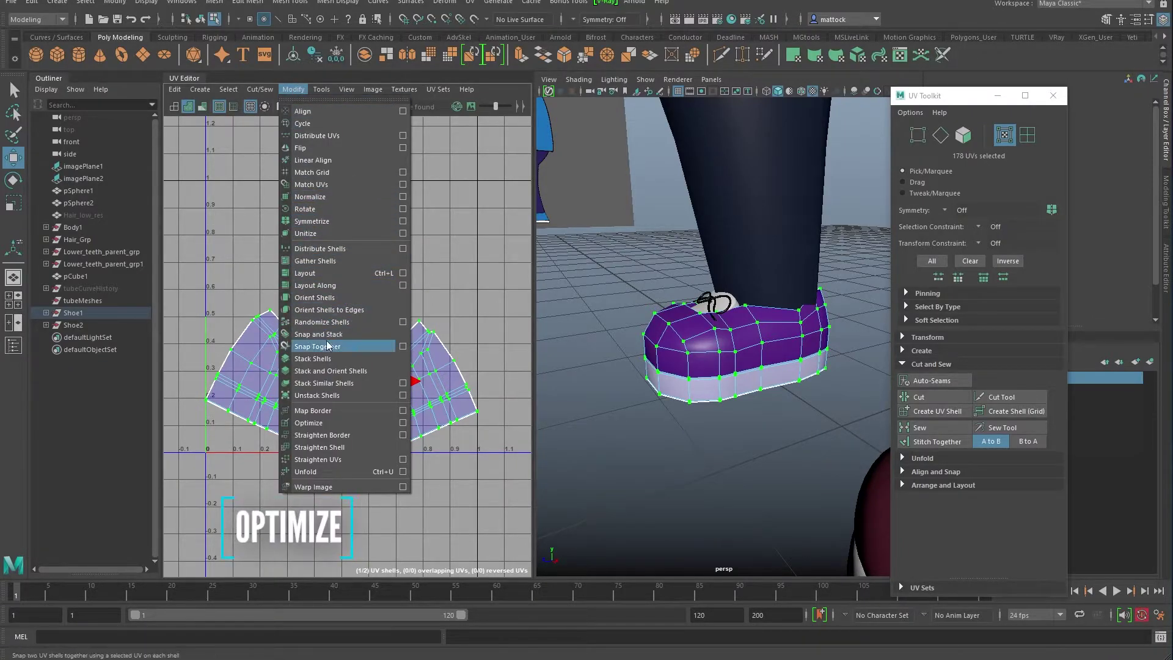
{"action": "left_click", "coordinate": [317, 422]}
{"action": "key", "text": "g"}
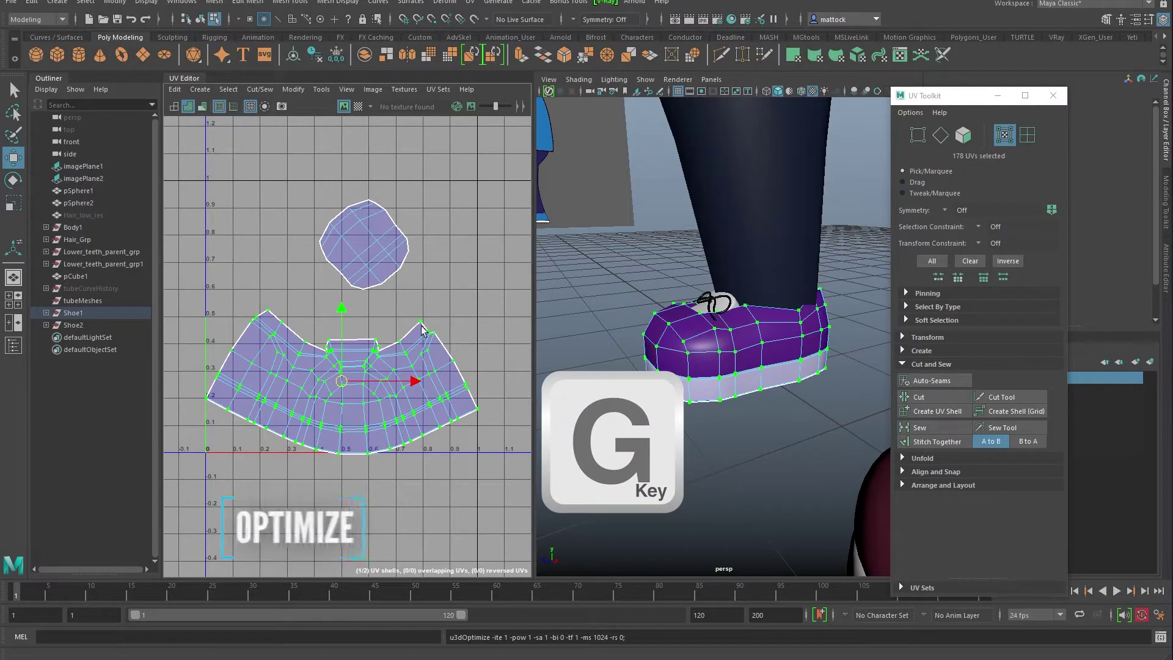
Move the fan-shaped shell up slightly and scale it down so it sits inside the edges of the 0–1 tile.
{"action": "scroll", "coordinate": [276, 388], "scroll_direction": "up", "scroll_amount": 3}
{"action": "left_click_drag", "start_coordinate": [364, 379], "coordinate": [368, 365]}
{"action": "middle_click_drag", "start_coordinate": [382, 366], "coordinate": [321, 379], "text": "alt"}
{"action": "scroll", "coordinate": [400, 354], "scroll_direction": "down", "scroll_amount": 1}
{"action": "middle_click_drag", "start_coordinate": [383, 336], "coordinate": [418, 325], "text": "alt"}
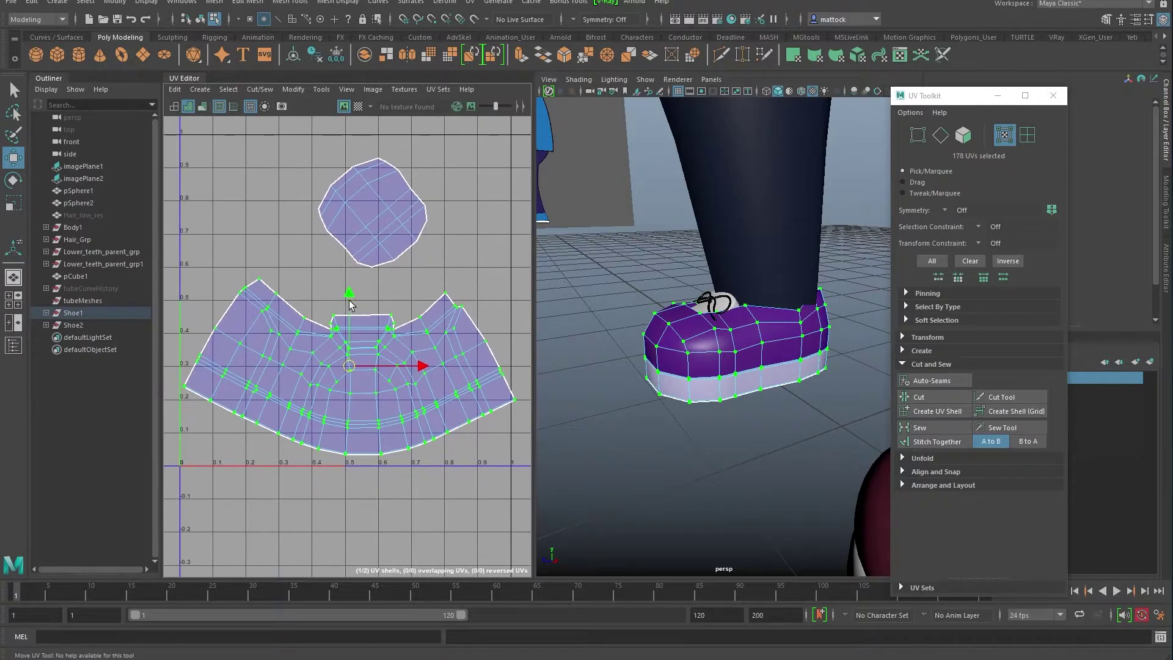
{"action": "key", "text": "r"}
{"action": "mouse_move", "coordinate": [335, 342]}
{"action": "middle_mouse_down"}
{"action": "mouse_move", "coordinate": [320, 343]}
{"action": "mouse_move", "coordinate": [329, 323]}
{"action": "middle_mouse_up"}
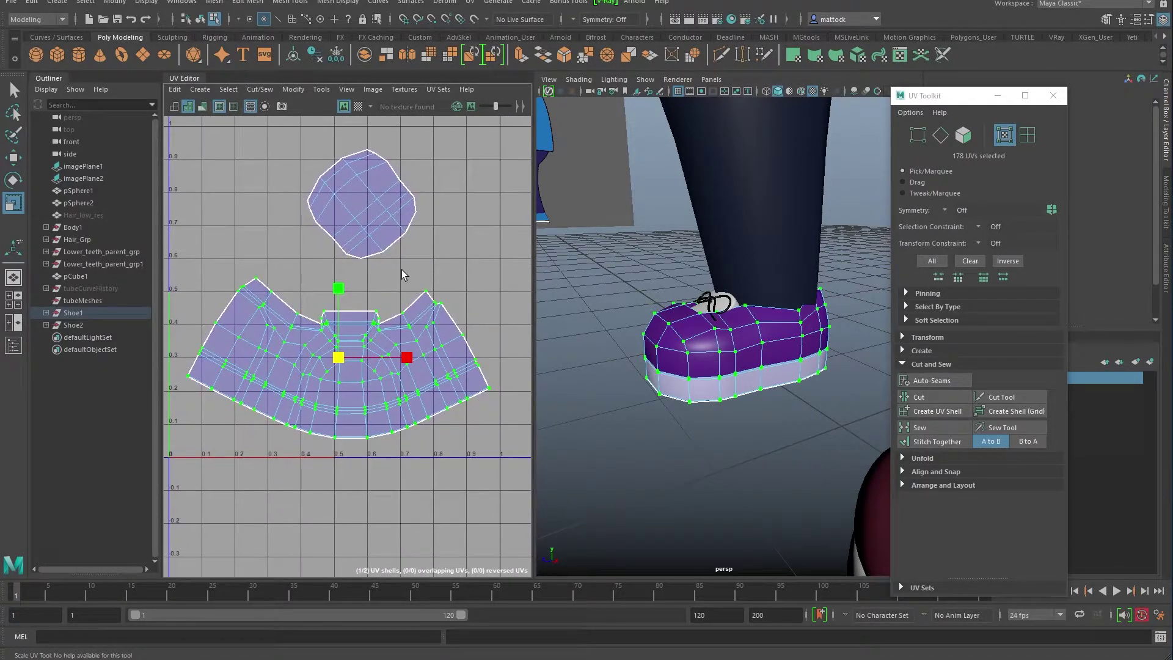
Return to object mode and select the shoe body.
{"action": "right_click_drag", "start_coordinate": [446, 348], "coordinate": [477, 335]}
{"action": "left_click", "coordinate": [694, 330]}
{"action": "right_click_drag", "start_coordinate": [695, 339], "coordinate": [708, 333]}
{"action": "left_click", "coordinate": [707, 336]}
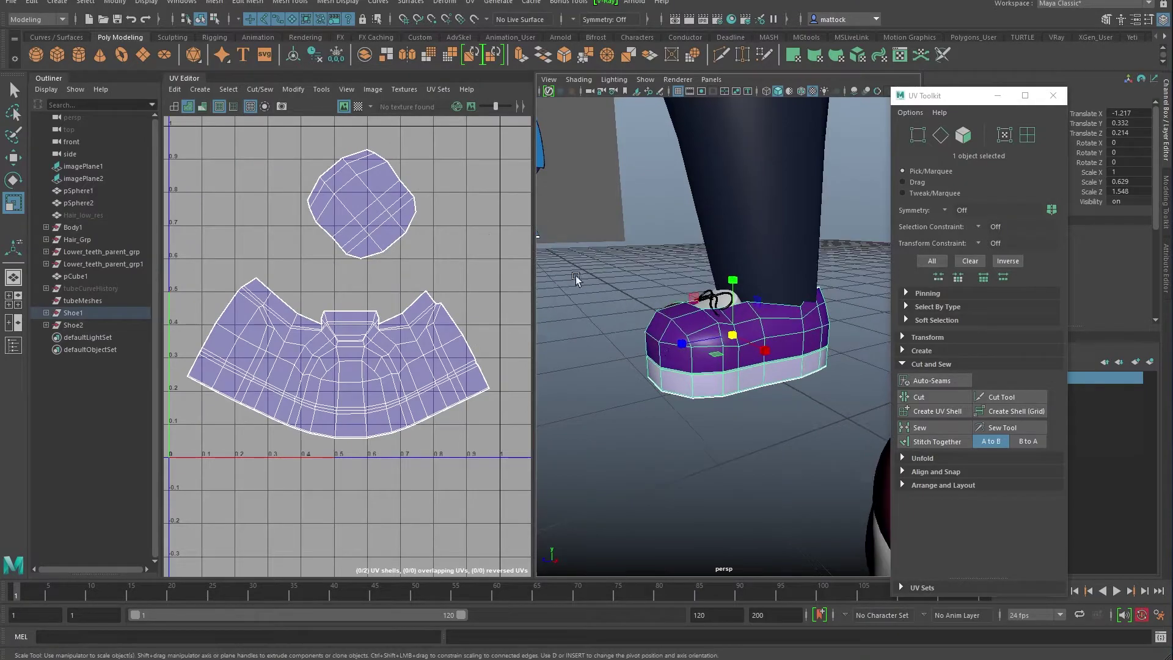
Display the checker pattern and compare the checker size on the shoe body and the tongue.
{"action": "left_click", "coordinate": [358, 106]}
{"action": "scroll", "coordinate": [713, 302], "scroll_direction": "up", "scroll_amount": 2}
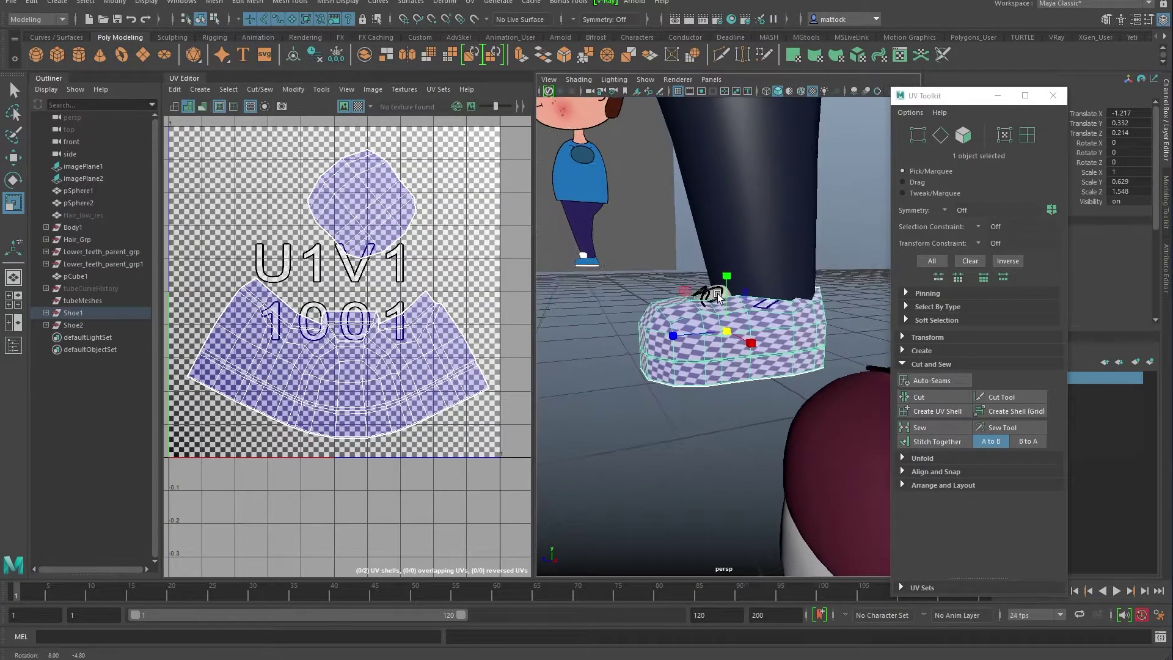
{"action": "left_click_drag", "start_coordinate": [653, 311], "coordinate": [718, 305], "text": "alt"}
{"action": "left_click", "coordinate": [719, 305]}
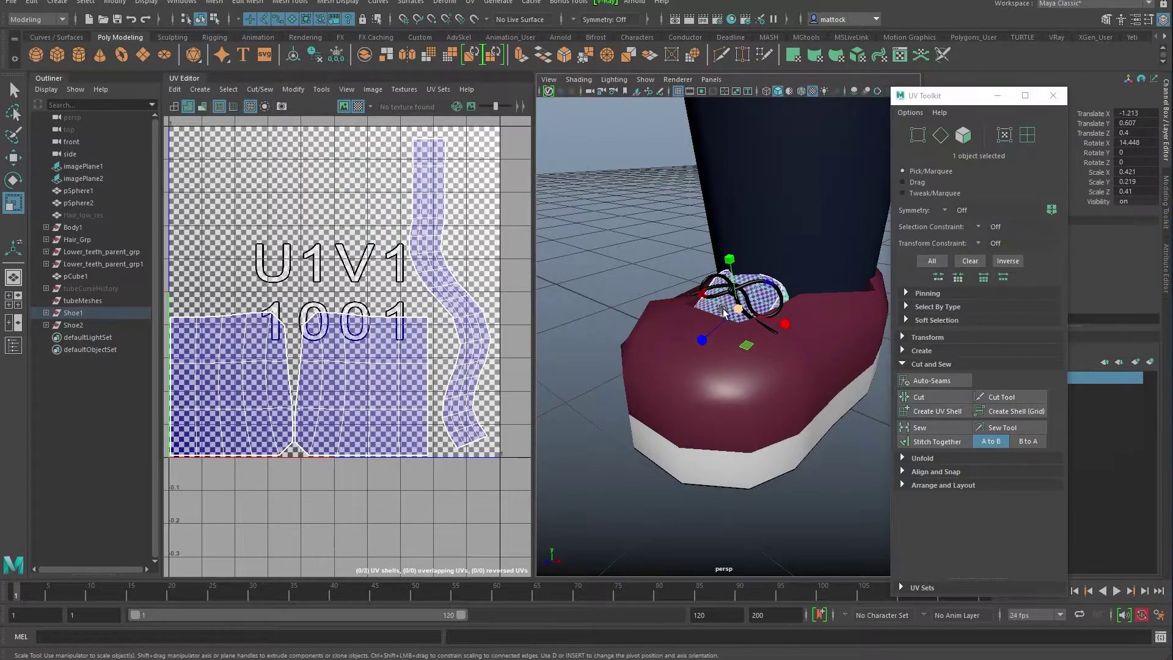
{"action": "left_click", "coordinate": [744, 383]}
{"action": "left_click_drag", "start_coordinate": [758, 364], "coordinate": [752, 333], "text": "alt"}
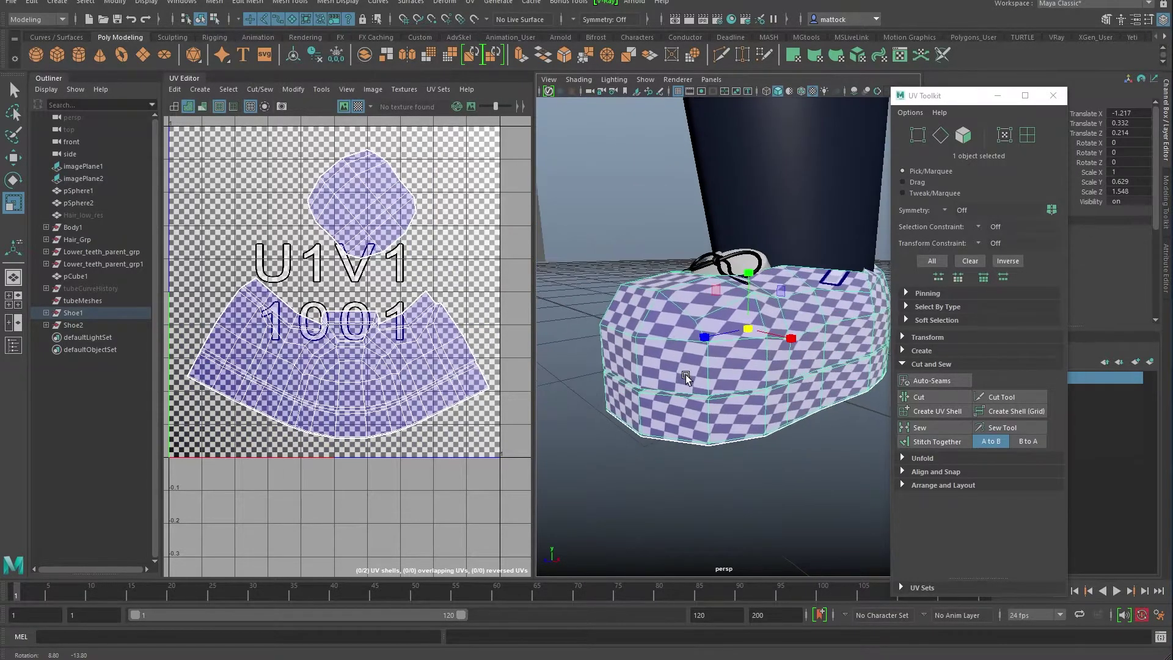
Hide the checker pattern and save the scene.
{"action": "left_click", "coordinate": [358, 106]}
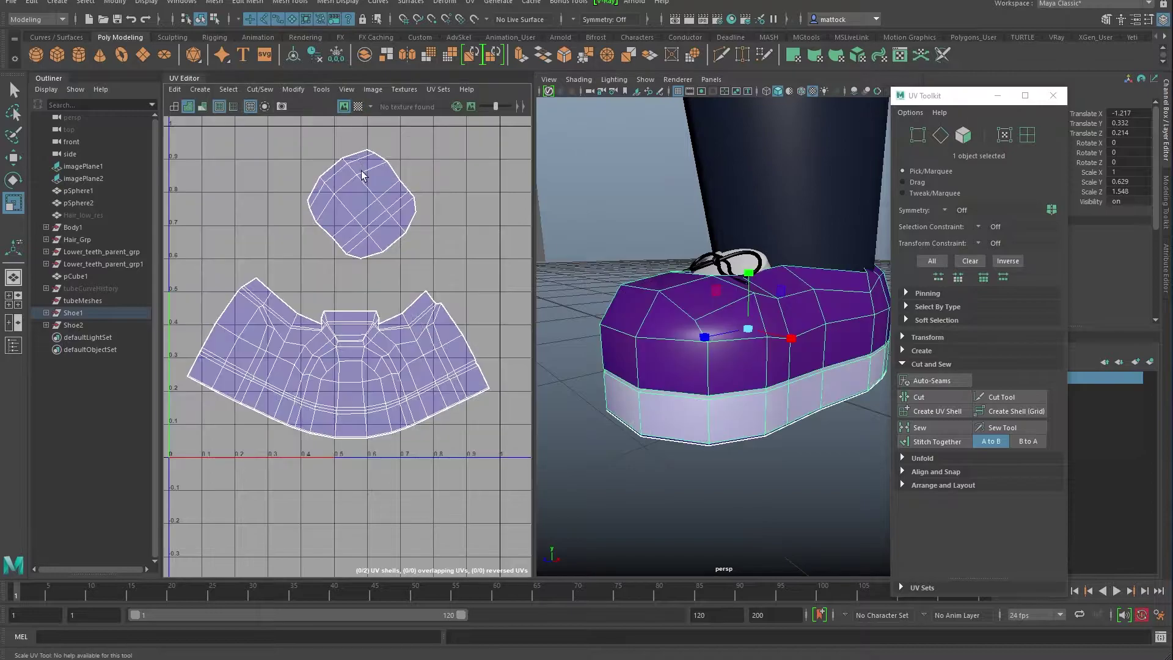
{"action": "scroll", "coordinate": [366, 394], "scroll_direction": "down", "scroll_amount": 1}
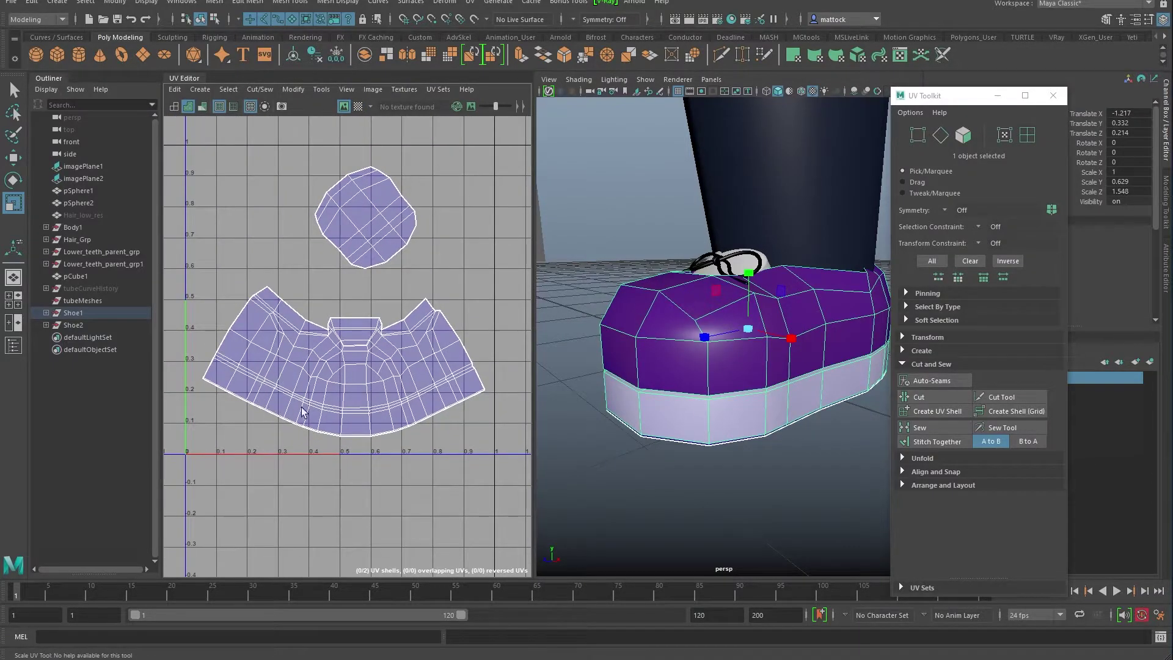
{"action": "key", "text": "ctrl+s"}
Select all UVs along the lower border of the fan-shaped upper shell.
{"action": "right_click_drag", "start_coordinate": [400, 409], "coordinate": [451, 410]}
{"action": "left_click_drag", "start_coordinate": [197, 384], "coordinate": [249, 410]}
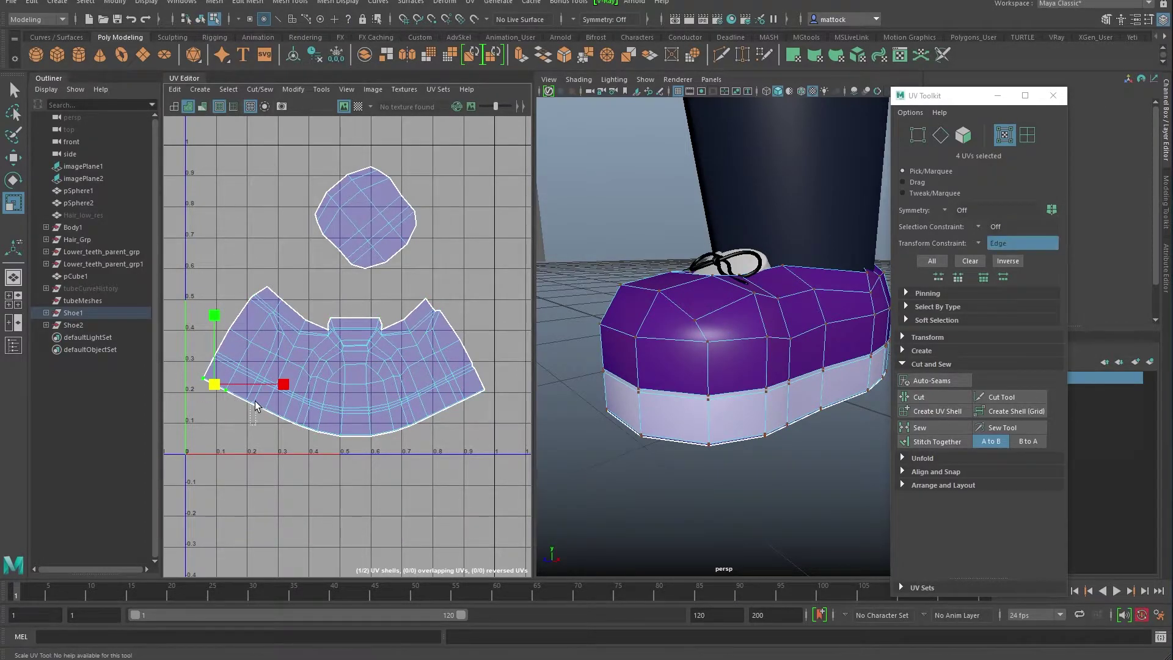
{"action": "left_click", "coordinate": [246, 404], "text": "ctrl+shift"}
{"action": "left_click_drag", "start_coordinate": [238, 427], "coordinate": [448, 389], "text": "ctrl+shift"}
{"action": "left_click_drag", "start_coordinate": [489, 383], "coordinate": [464, 396], "text": "ctrl+shift"}
{"action": "left_click_drag", "start_coordinate": [316, 442], "coordinate": [275, 411], "text": "ctrl+shift"}
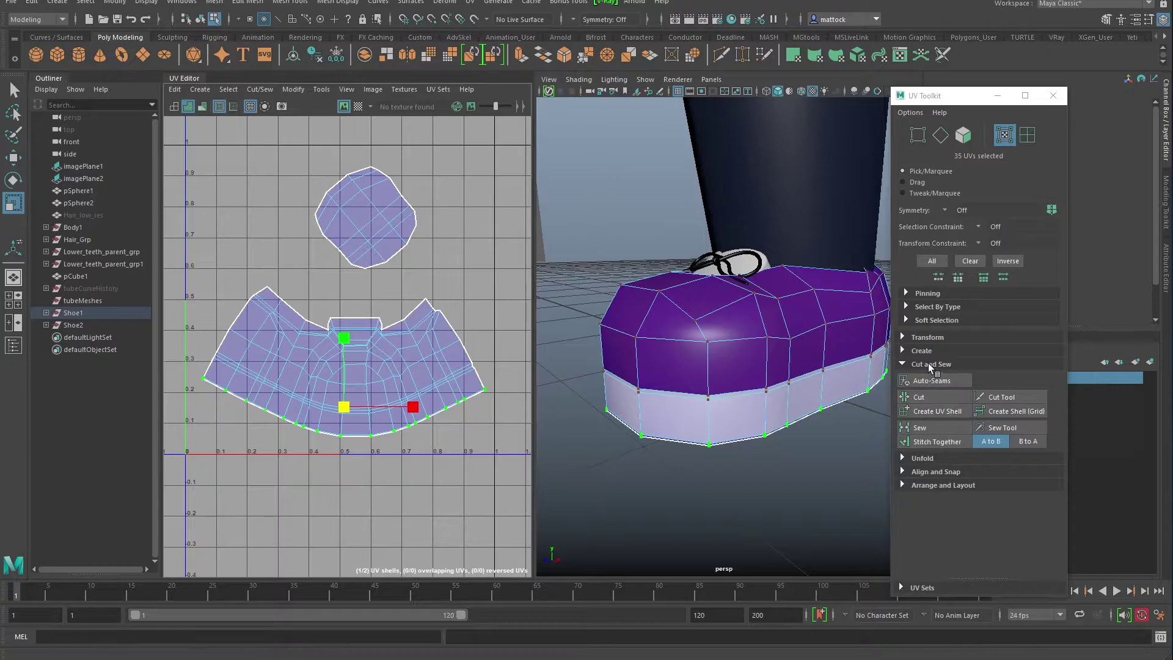
Try to straighten the fan-shaped shell's lower border by aligning its UVs to the minimum V, including the UV missed at first.
{"action": "left_click", "coordinate": [919, 337]}
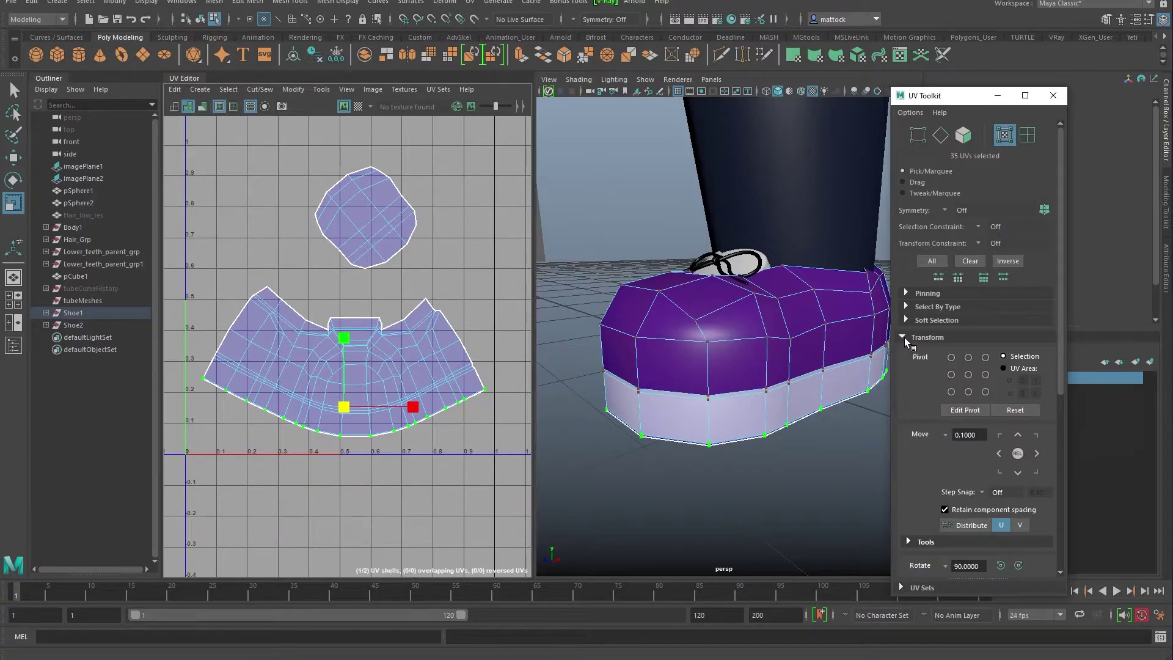
{"action": "left_click", "coordinate": [904, 338]}
{"action": "left_click", "coordinate": [905, 319]}
{"action": "left_click", "coordinate": [905, 318]}
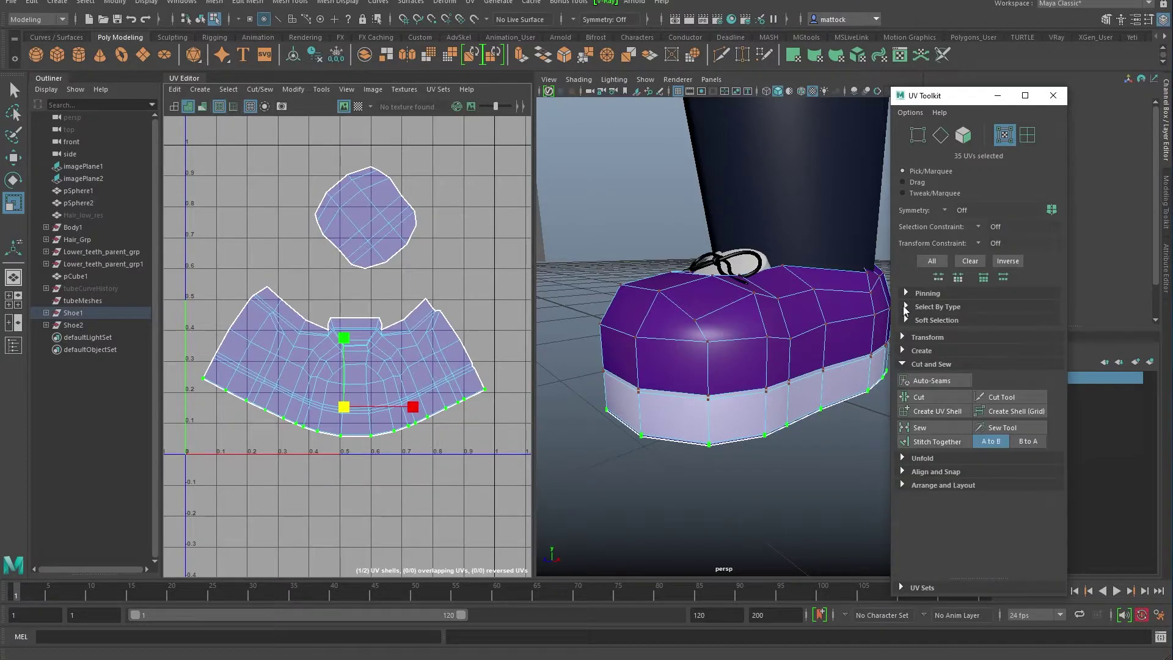
{"action": "left_click", "coordinate": [908, 470]}
{"action": "scroll", "coordinate": [1061, 413], "scroll_direction": "down", "scroll_amount": 3}
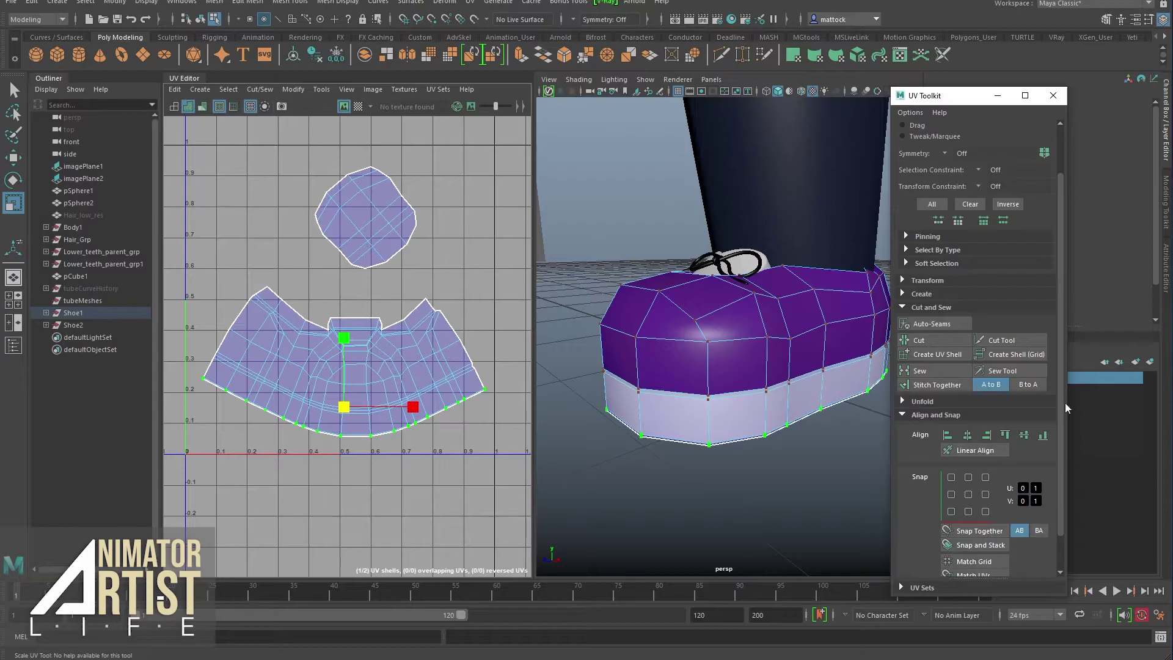
{"action": "left_click", "coordinate": [1043, 435]}
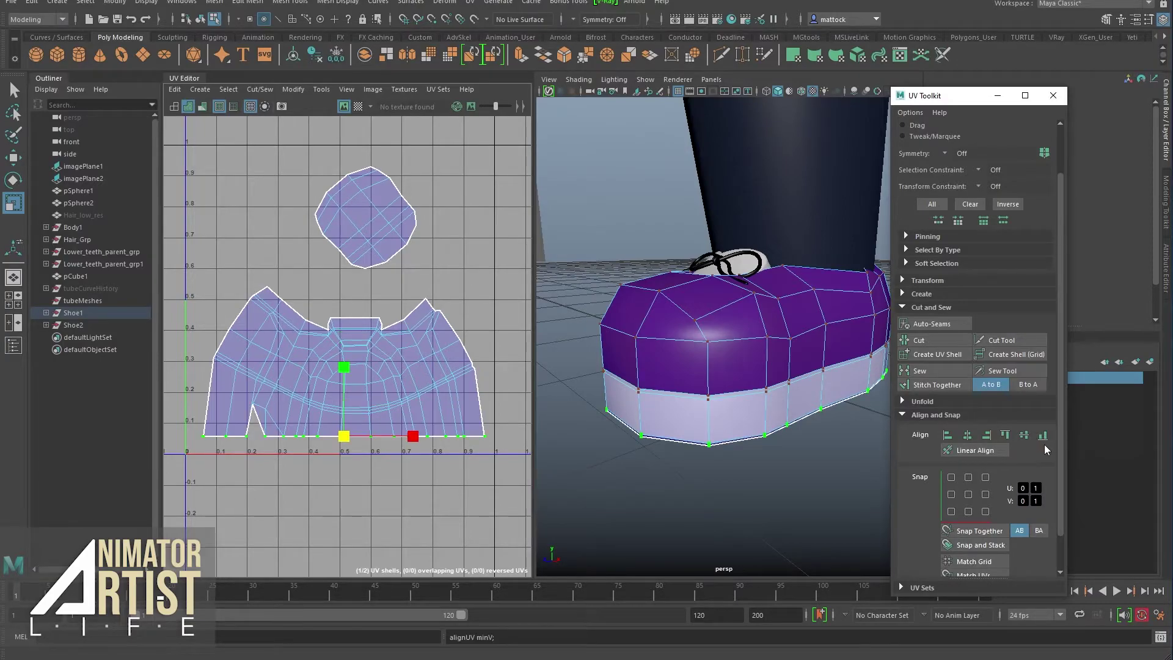
{"action": "left_click", "coordinate": [249, 401], "text": "shift"}
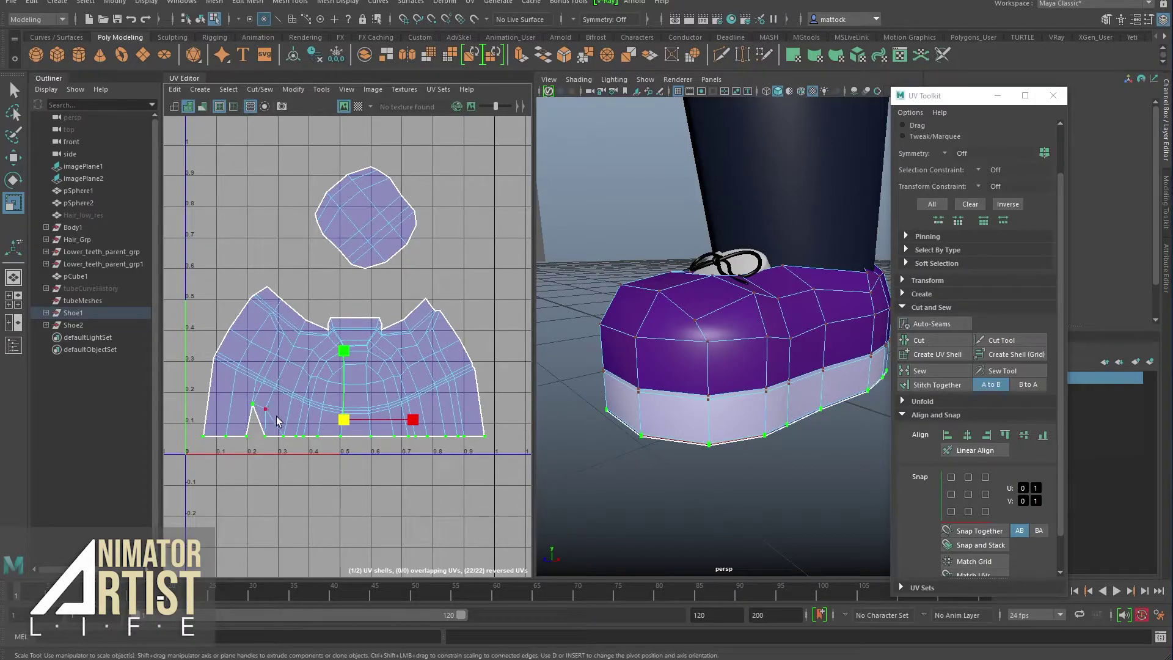
{"action": "left_click", "coordinate": [1043, 435]}
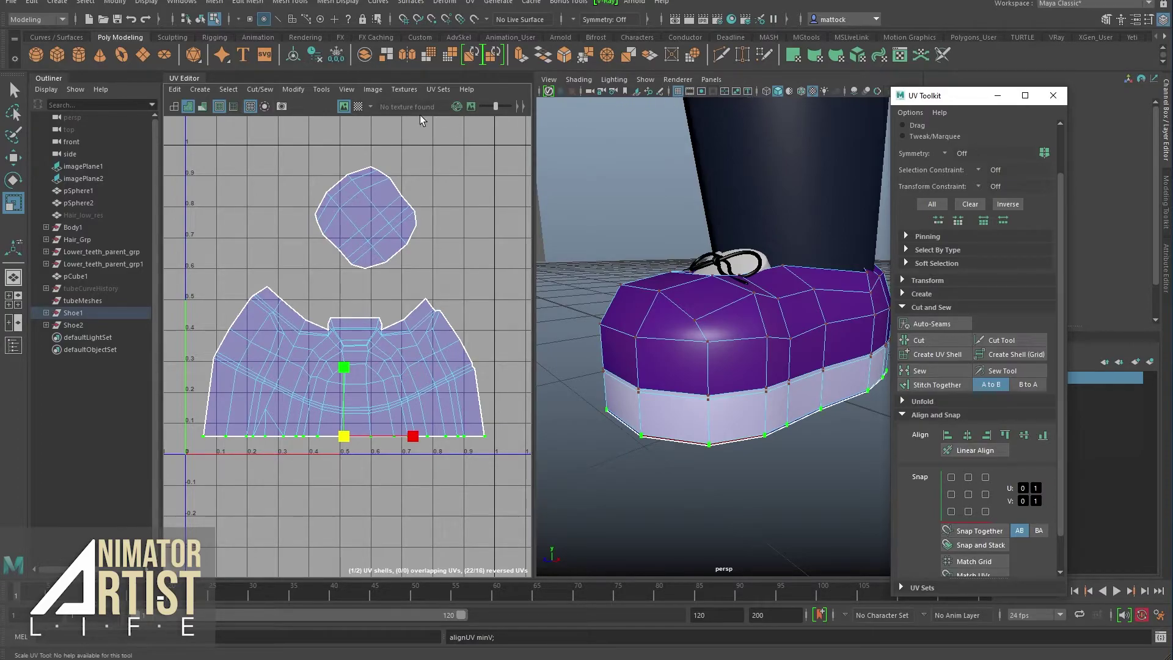
Check the straightened shell on the shoe with the checker pattern, and unfold all of the shell's UVs again.
{"action": "left_click", "coordinate": [358, 107]}
{"action": "left_click_drag", "start_coordinate": [763, 325], "coordinate": [724, 320], "text": "alt"}
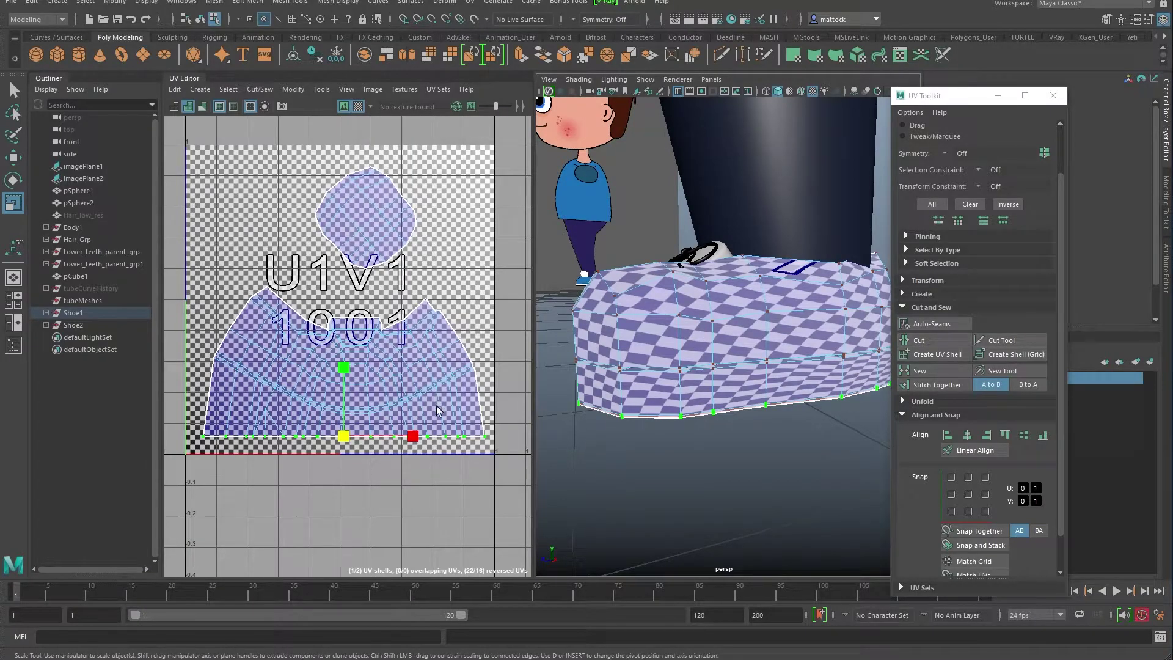
{"action": "right_click_drag", "start_coordinate": [368, 360], "coordinate": [419, 359]}
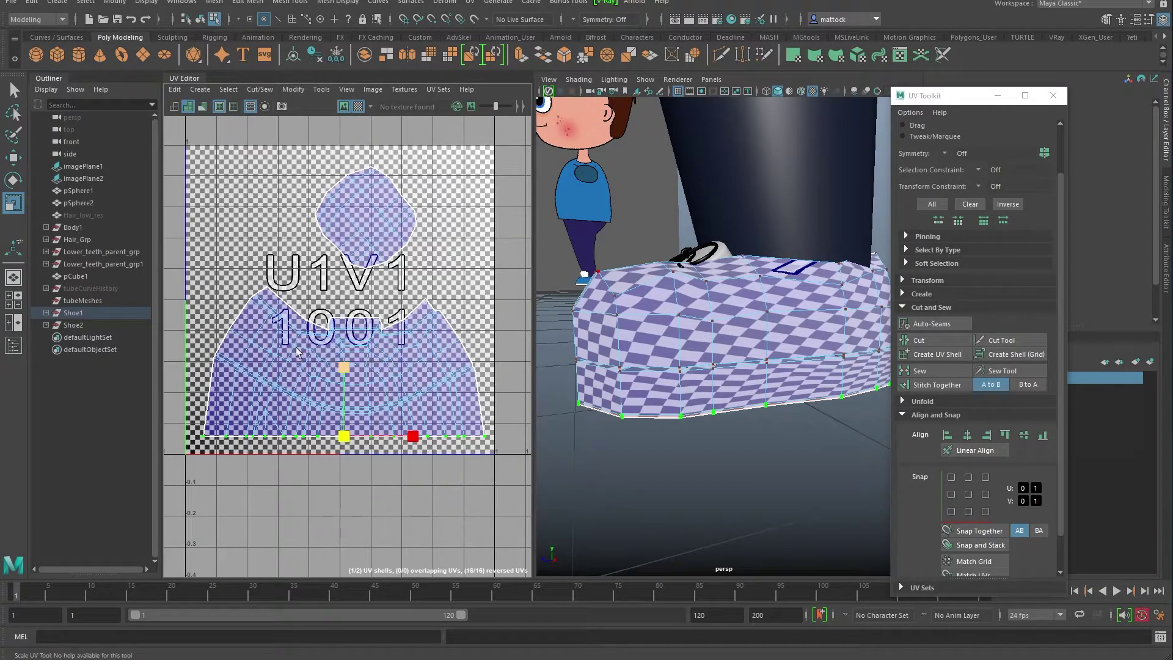
{"action": "left_click_drag", "start_coordinate": [171, 280], "coordinate": [502, 480]}
{"action": "right_click_drag", "start_coordinate": [311, 358], "coordinate": [182, 372], "text": "shift"}
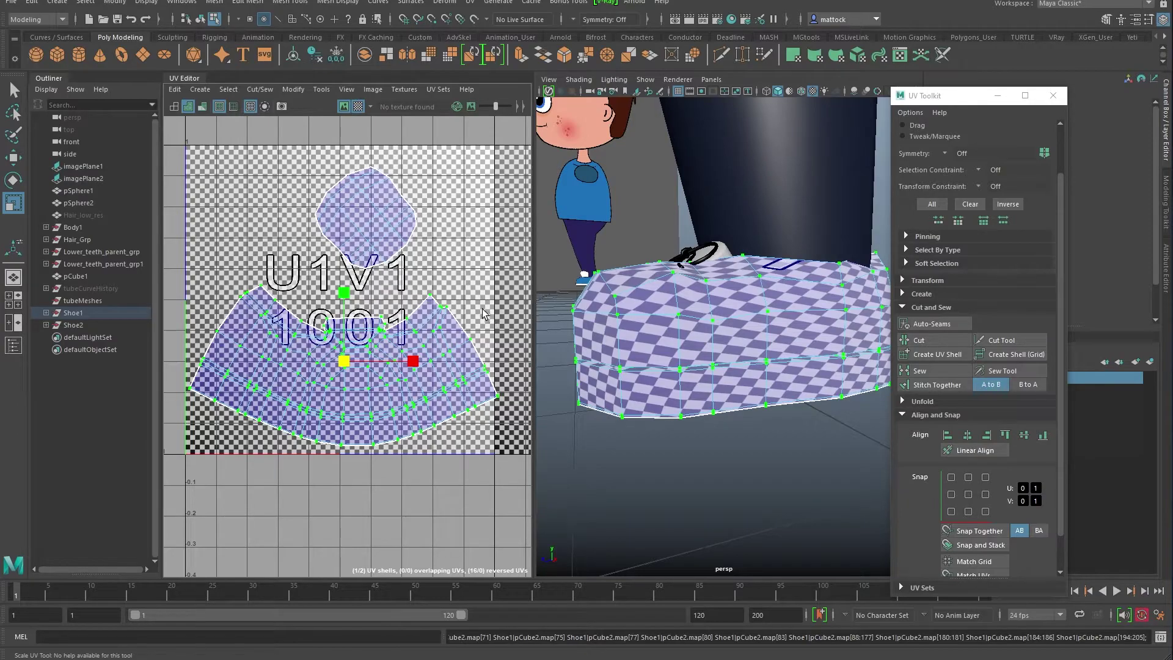
{"action": "middle_click_drag", "start_coordinate": [443, 333], "coordinate": [423, 338], "text": "alt"}
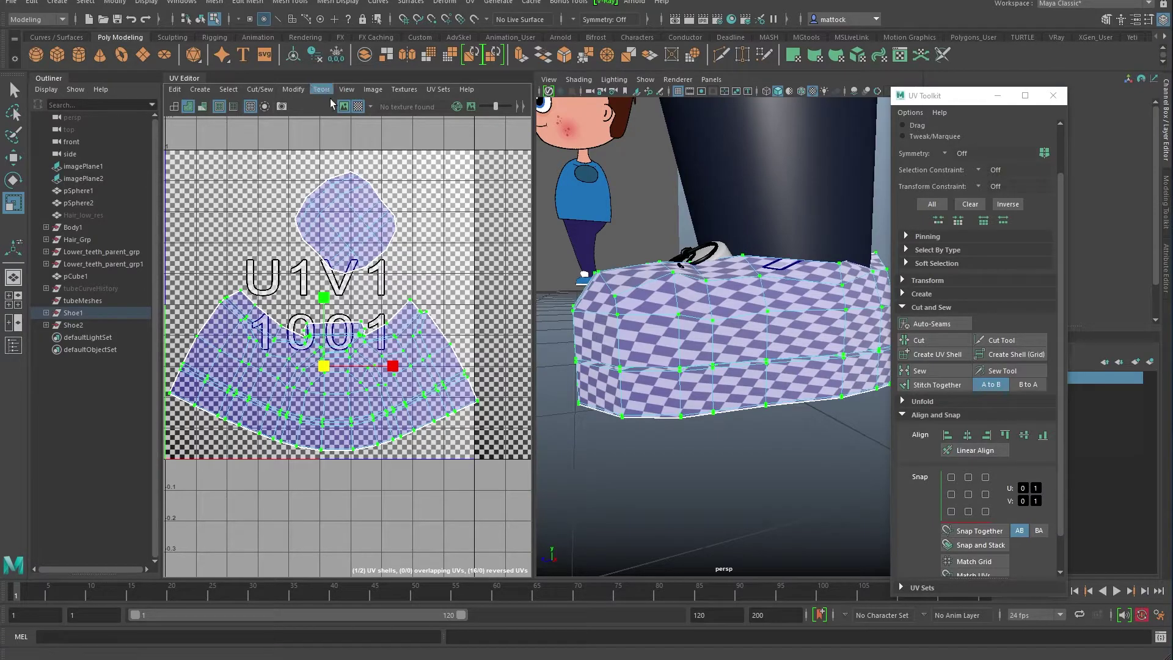
{"action": "left_click", "coordinate": [358, 106]}
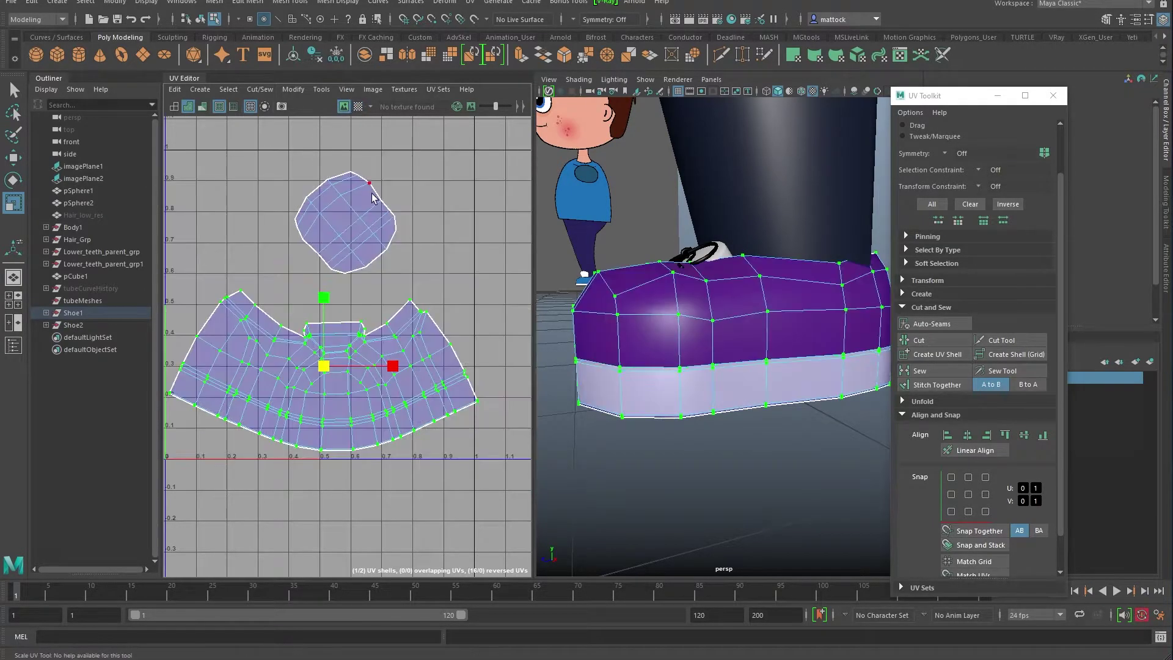
Select the shoelace bow as an object and create its UVs with Automatic mapping.
{"action": "scroll", "coordinate": [443, 263], "scroll_direction": "down", "scroll_amount": 1}
{"action": "right_click_drag", "start_coordinate": [810, 280], "coordinate": [693, 328], "text": "alt"}
{"action": "left_click_drag", "start_coordinate": [693, 328], "coordinate": [837, 342], "text": "alt"}
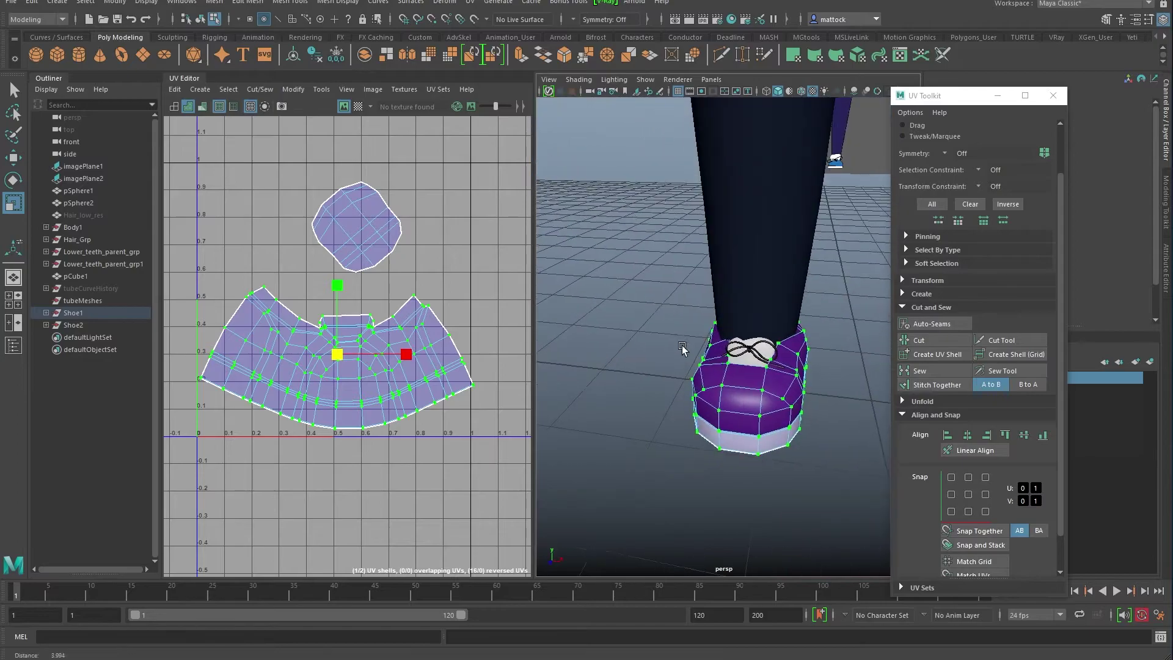
{"action": "right_click_drag", "start_coordinate": [678, 346], "coordinate": [722, 329], "text": "alt"}
{"action": "left_click", "coordinate": [724, 329]}
{"action": "left_click", "coordinate": [725, 332]}
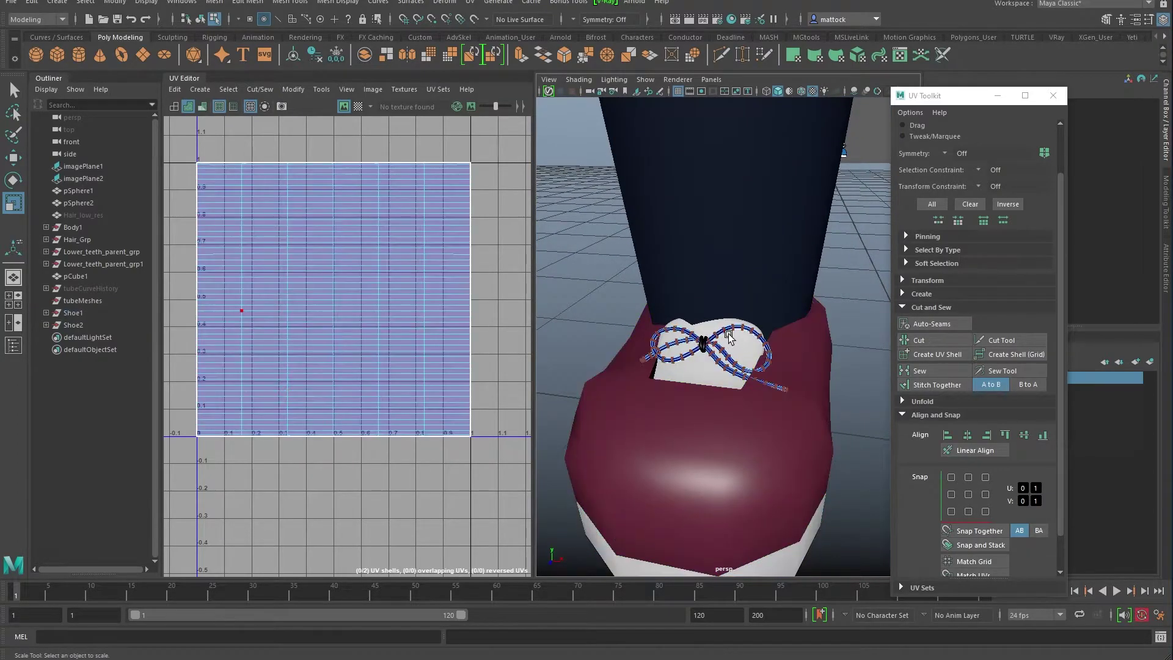
{"action": "right_click_drag", "start_coordinate": [730, 330], "coordinate": [785, 314]}
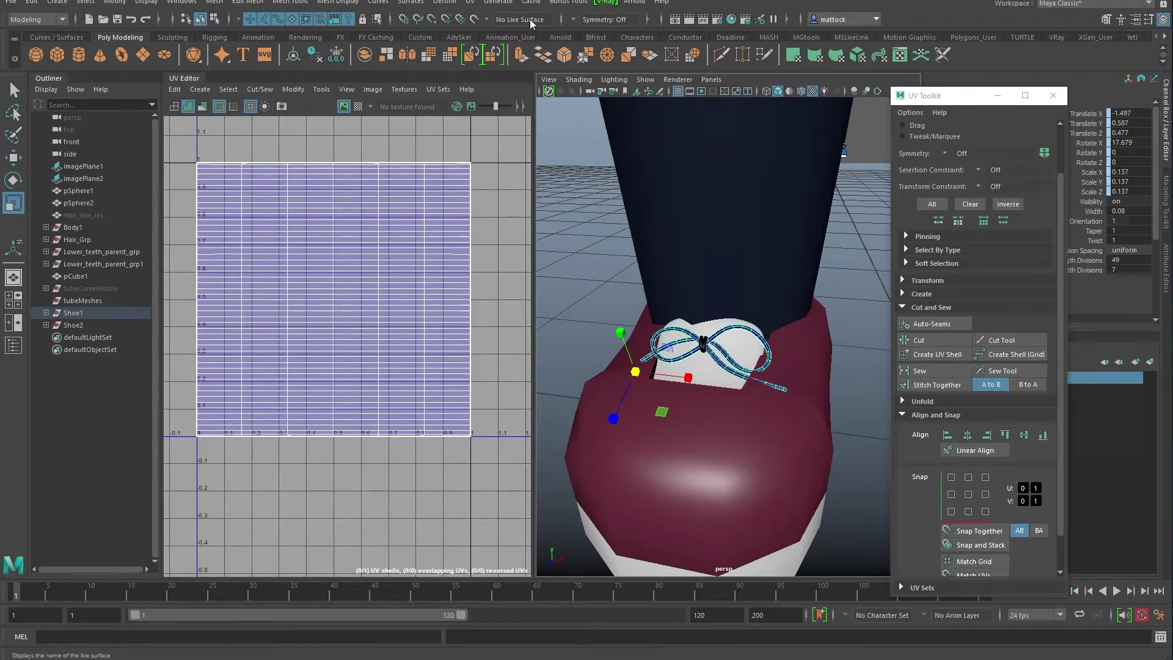
{"action": "left_click", "coordinate": [470, 2]}
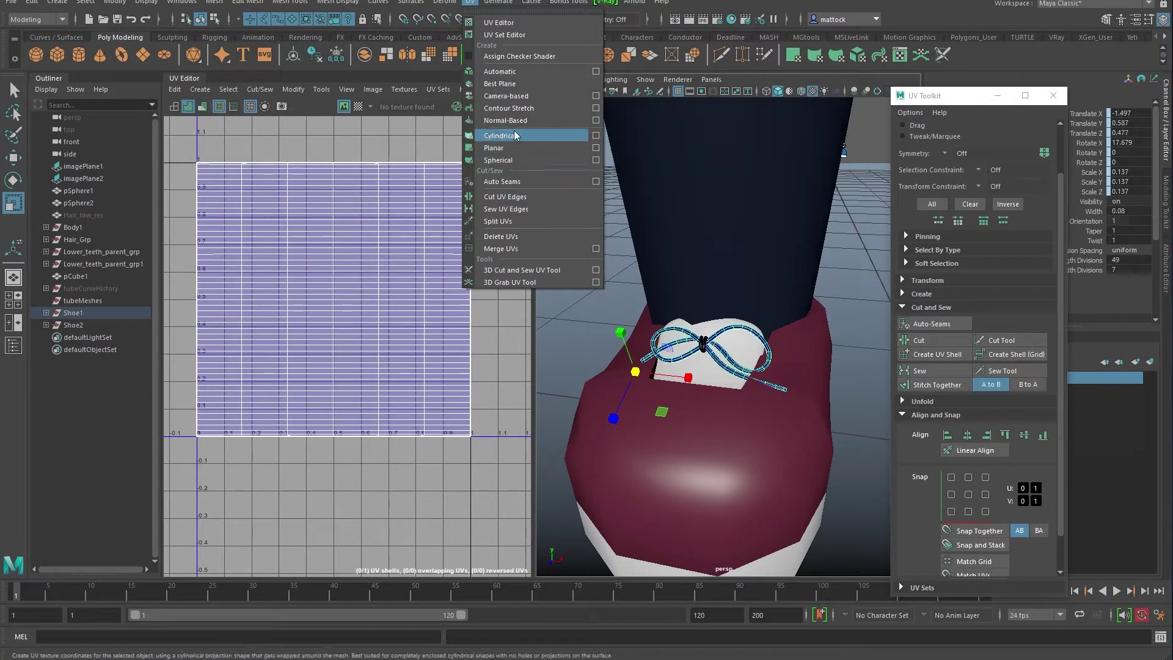
{"action": "left_click", "coordinate": [507, 71]}
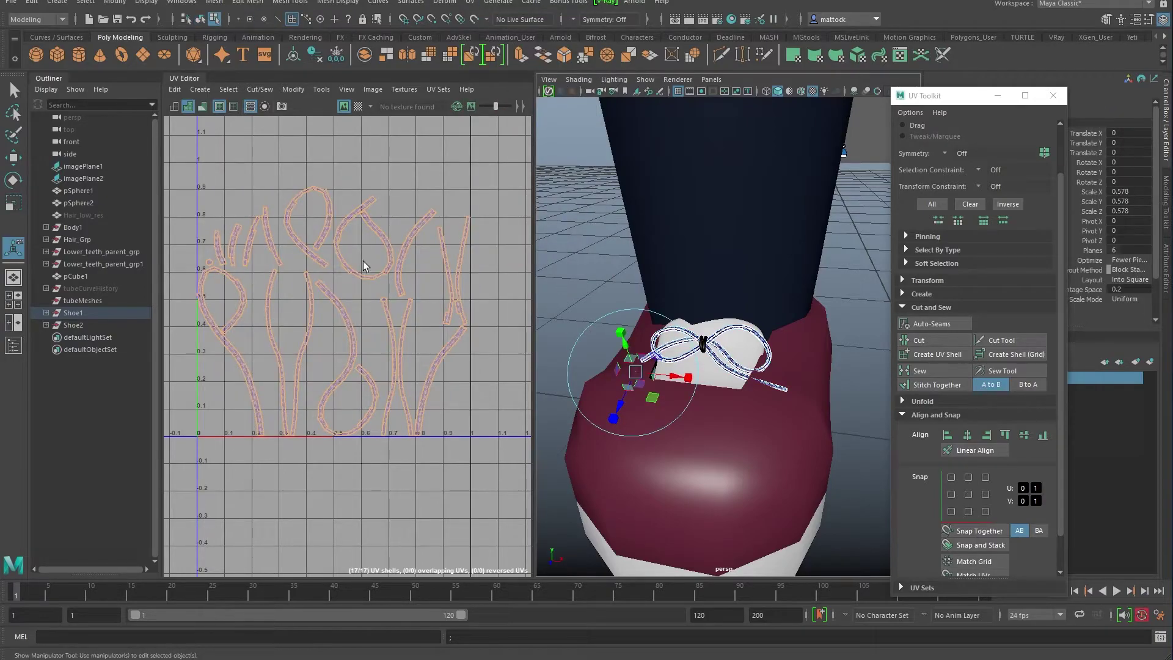
Examine the shoelace's UV shells up close, and return to object mode with nothing selected.
{"action": "scroll", "coordinate": [371, 272], "scroll_direction": "up", "scroll_amount": 8}
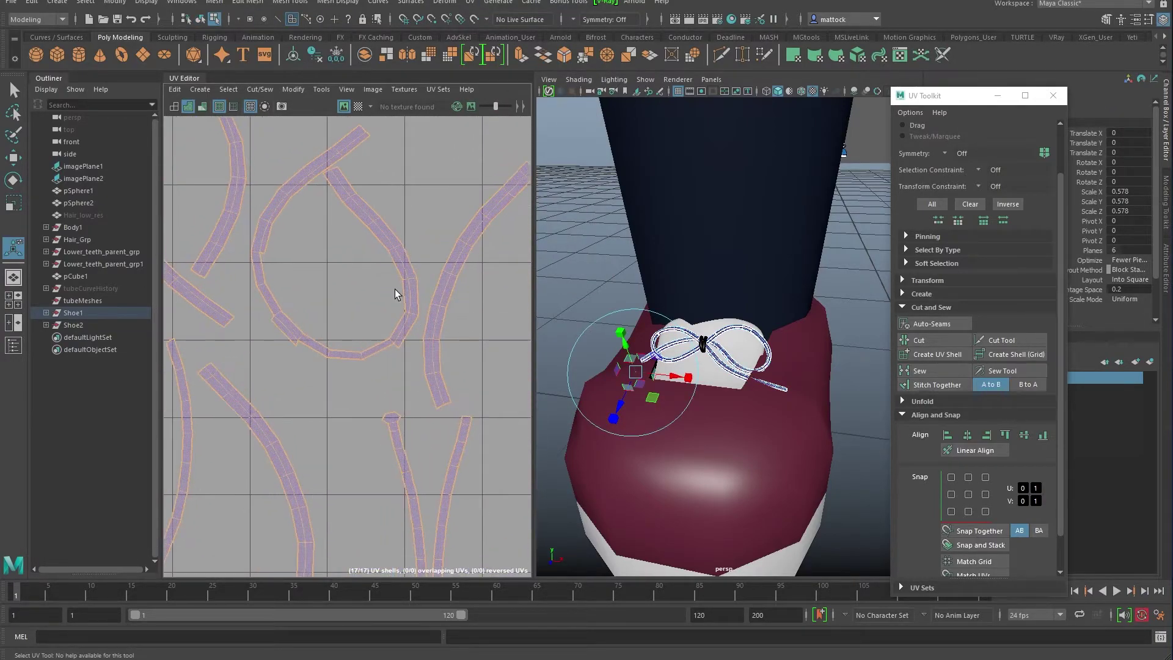
{"action": "middle_click_drag", "start_coordinate": [299, 340], "coordinate": [428, 381], "text": "alt"}
{"action": "mouse_move", "coordinate": [254, 279]}
{"action": "middle_mouse_down", "text": "alt"}
{"action": "mouse_move", "coordinate": [346, 305]}
{"action": "mouse_move", "coordinate": [279, 229]}
{"action": "middle_mouse_up", "text": "alt"}
{"action": "scroll", "coordinate": [398, 332], "scroll_direction": "down", "scroll_amount": 3}
{"action": "middle_click_drag", "start_coordinate": [324, 343], "coordinate": [286, 259], "text": "alt"}
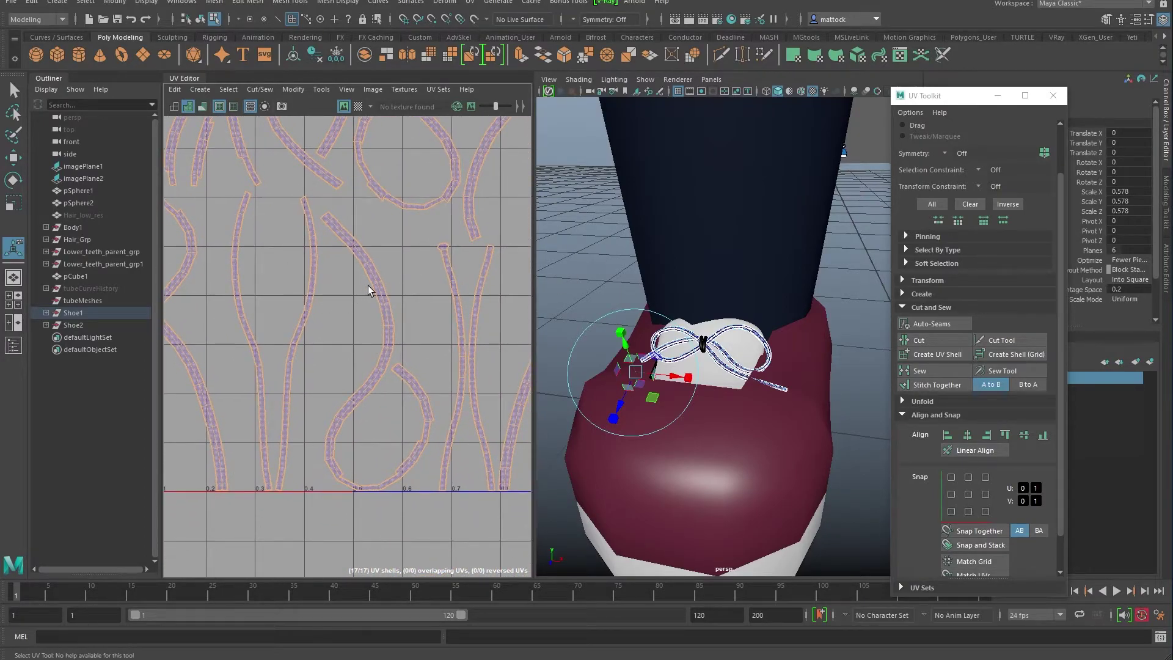
{"action": "middle_click_drag", "start_coordinate": [335, 223], "coordinate": [329, 281], "text": "alt"}
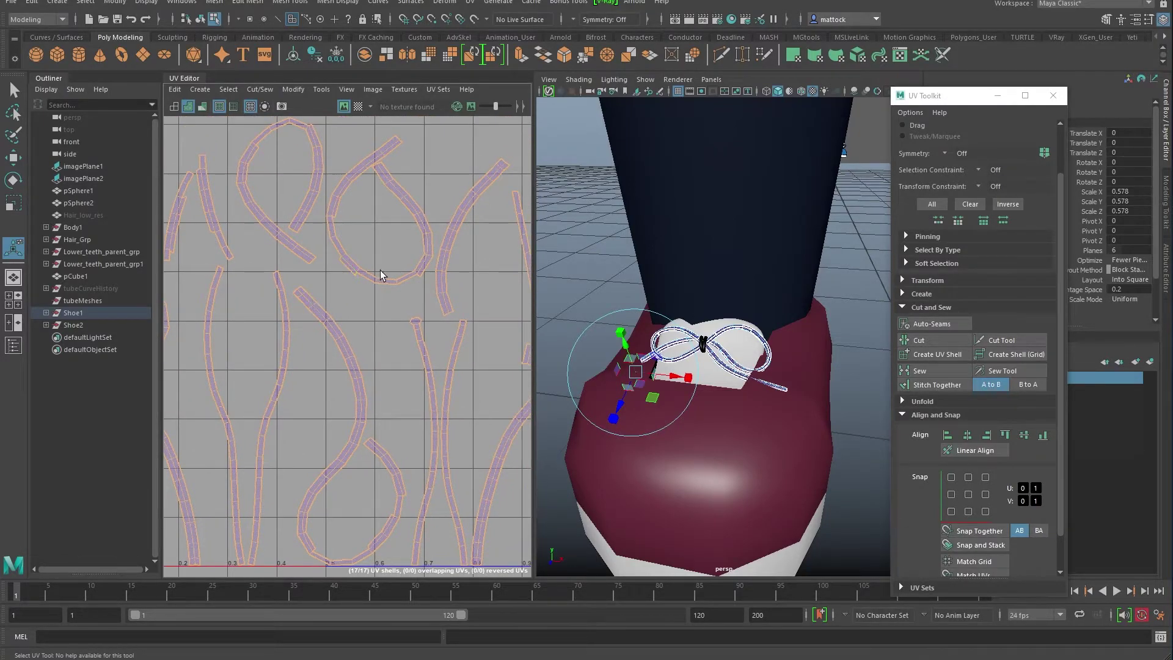
{"action": "right_click_drag", "start_coordinate": [733, 330], "coordinate": [848, 295]}
{"action": "left_click", "coordinate": [550, 272]}
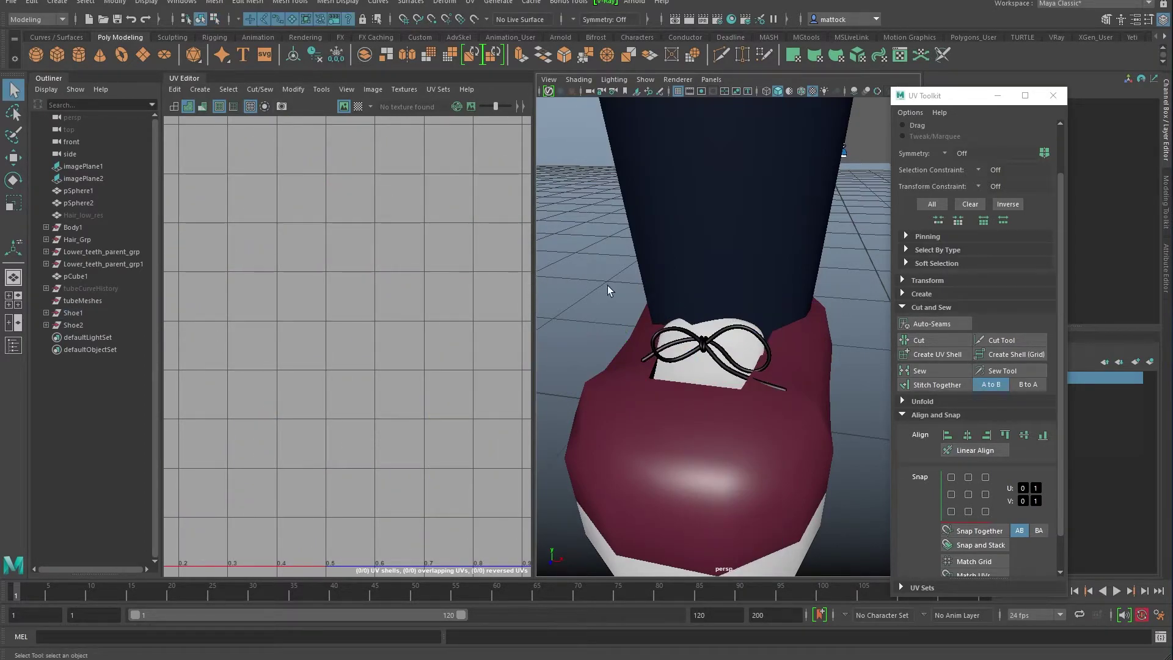
Enlarge the perspective view to show both shoes from the front and select the whole Shoe2 group.
{"action": "scroll", "coordinate": [784, 303], "scroll_direction": "down", "scroll_amount": 6}
{"action": "middle_click_drag", "start_coordinate": [772, 290], "coordinate": [627, 303], "text": "alt"}
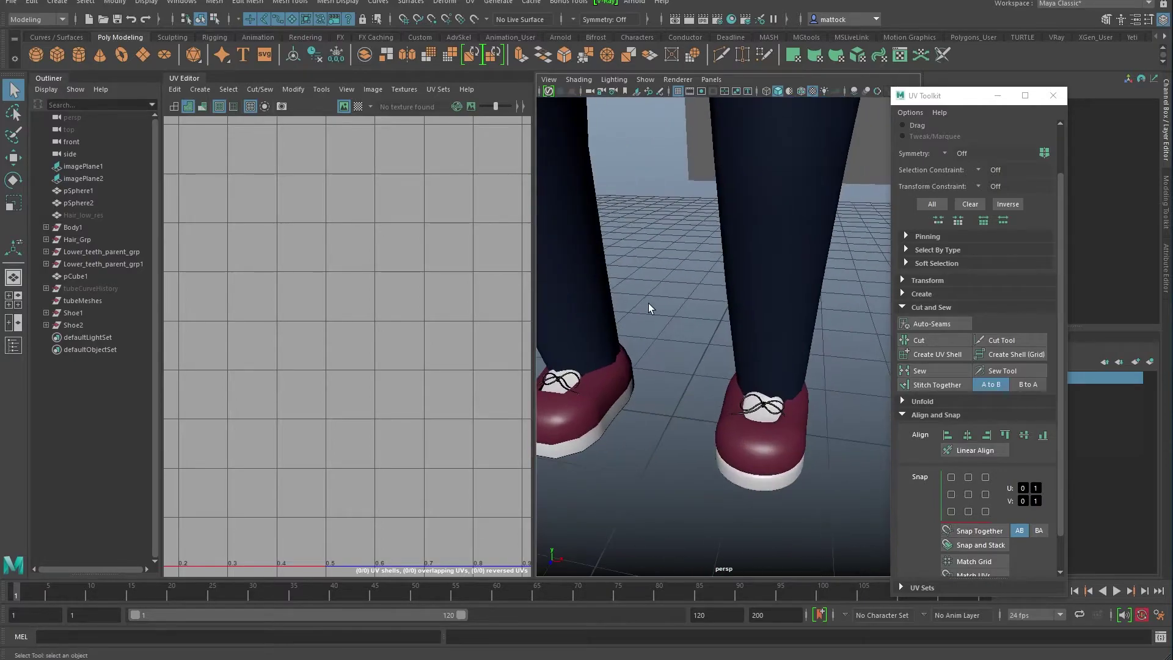
{"action": "scroll", "coordinate": [666, 308], "scroll_direction": "down", "scroll_amount": 3}
{"action": "left_click_drag", "start_coordinate": [533, 202], "coordinate": [369, 203]}
{"action": "left_click_drag", "start_coordinate": [534, 342], "coordinate": [639, 324], "text": "alt"}
{"action": "left_click", "coordinate": [689, 393]}
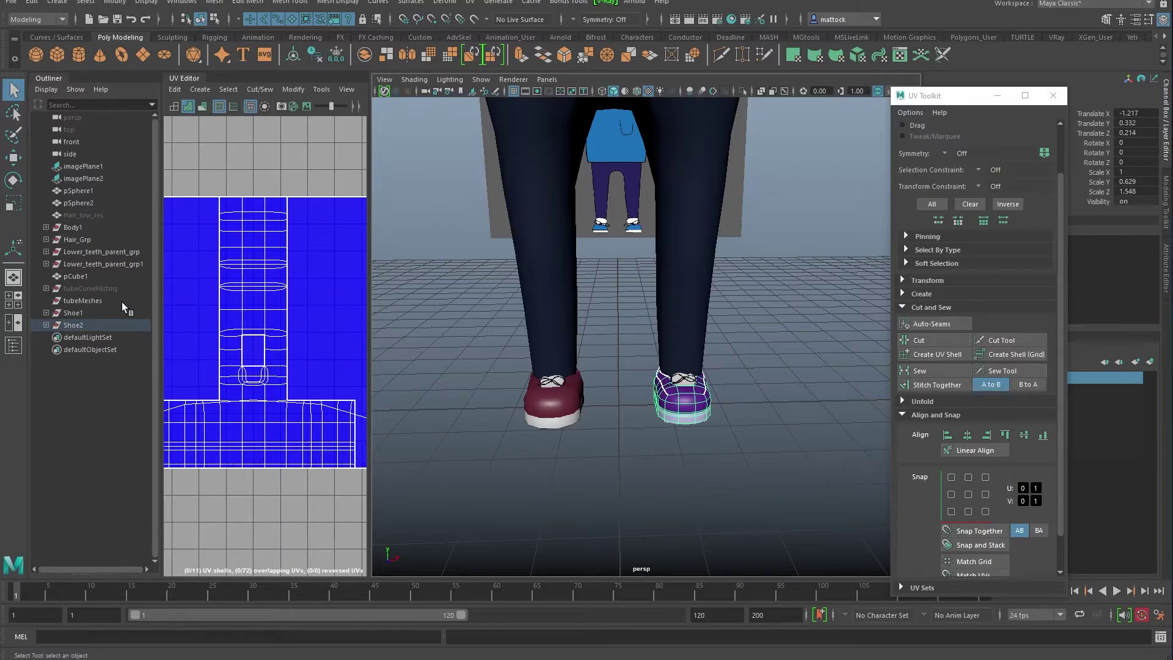
{"action": "left_click", "coordinate": [76, 325]}
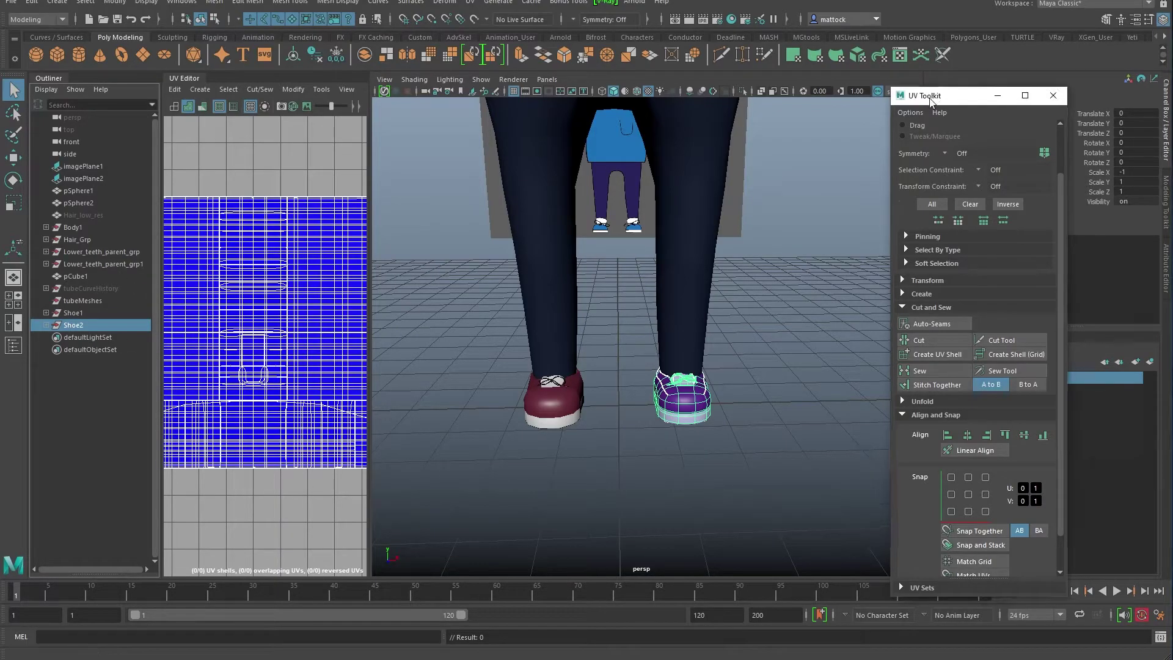
Close the UV Toolkit and the UV Editor.
{"action": "left_click_drag", "start_coordinate": [987, 97], "coordinate": [868, 156]}
{"action": "left_click", "coordinate": [935, 156]}
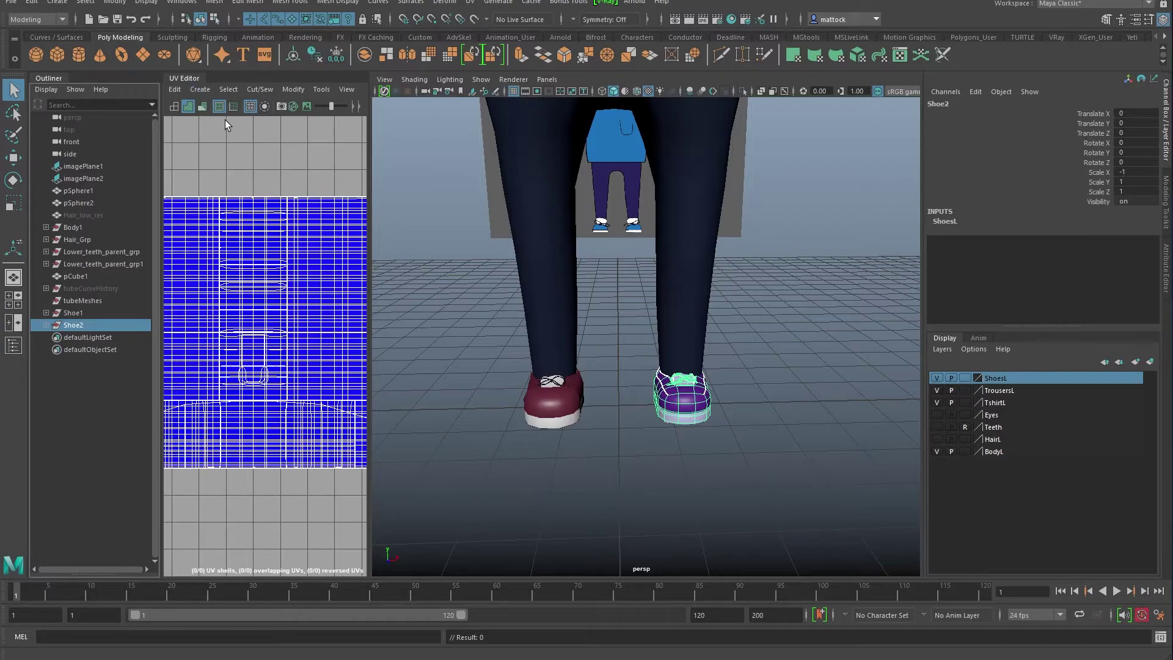
{"action": "left_click_drag", "start_coordinate": [188, 79], "coordinate": [0, 169]}
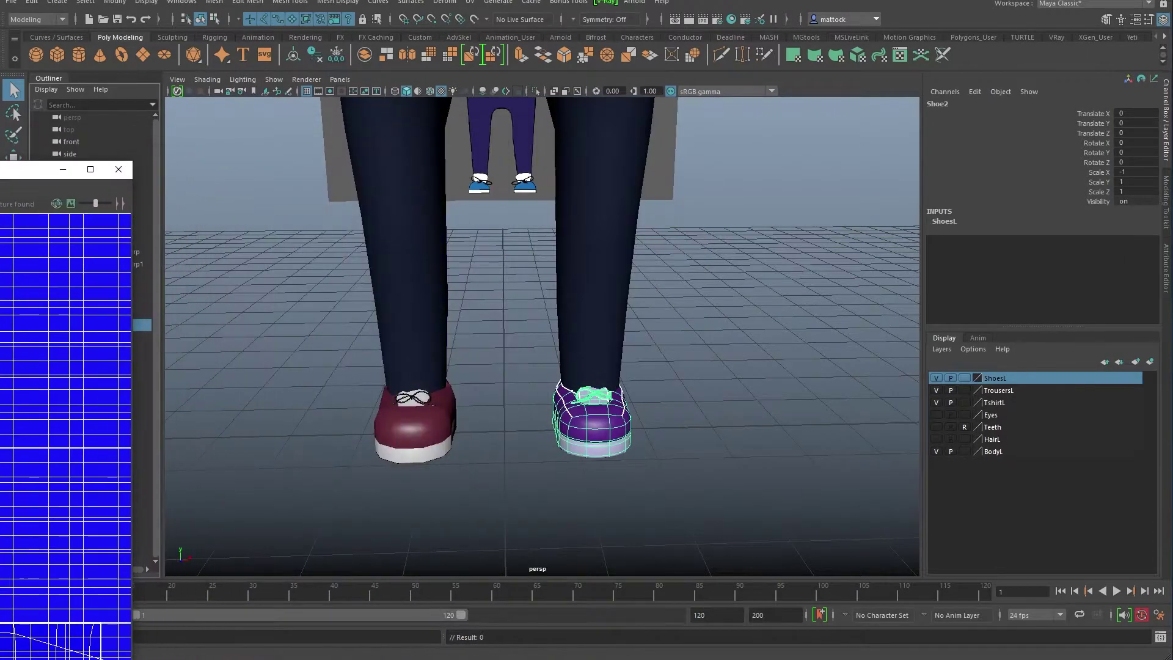
{"action": "left_click", "coordinate": [119, 171]}
Delete the Shoe2 group.
{"action": "right_click_drag", "start_coordinate": [497, 331], "coordinate": [568, 316], "text": "alt"}
{"action": "left_click", "coordinate": [75, 324]}
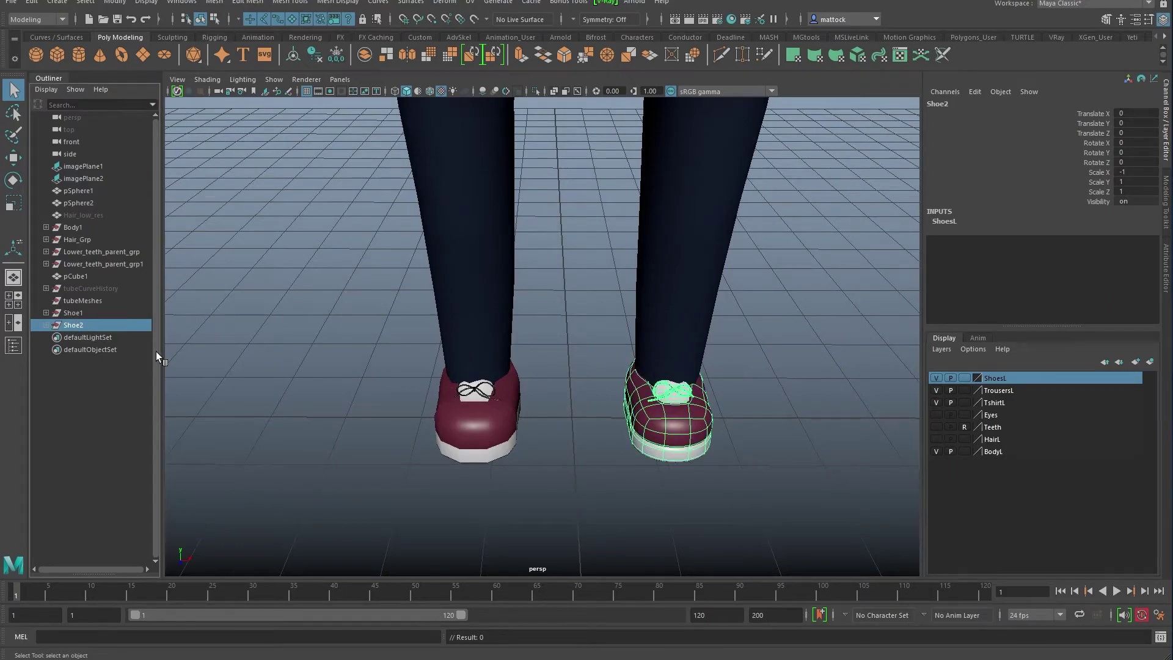
{"action": "key", "text": "Delete"}
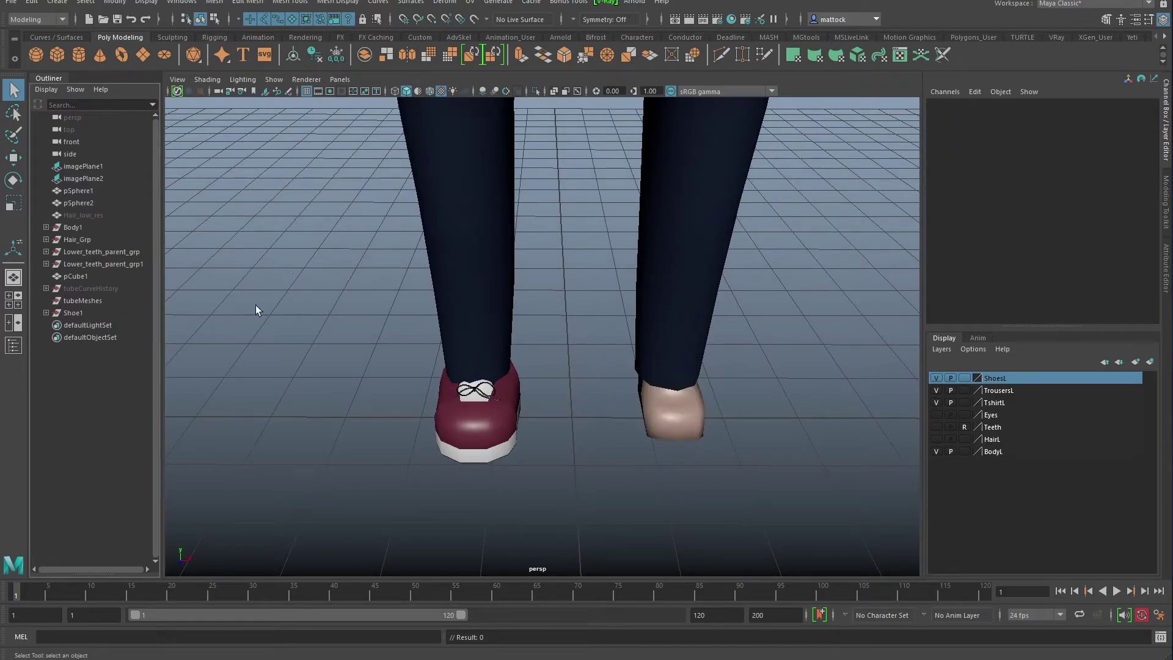
Duplicate the Shoe1 group and undo the grouping of the copy.
{"action": "left_click", "coordinate": [73, 313]}
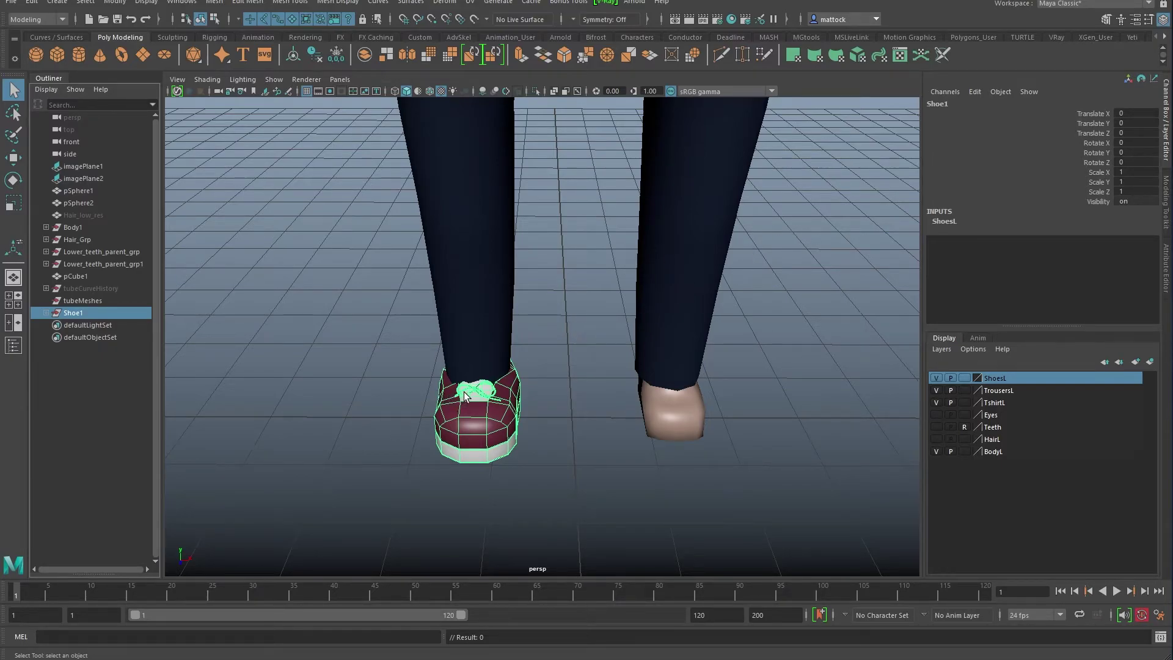
{"action": "key", "text": "ctrl+d"}
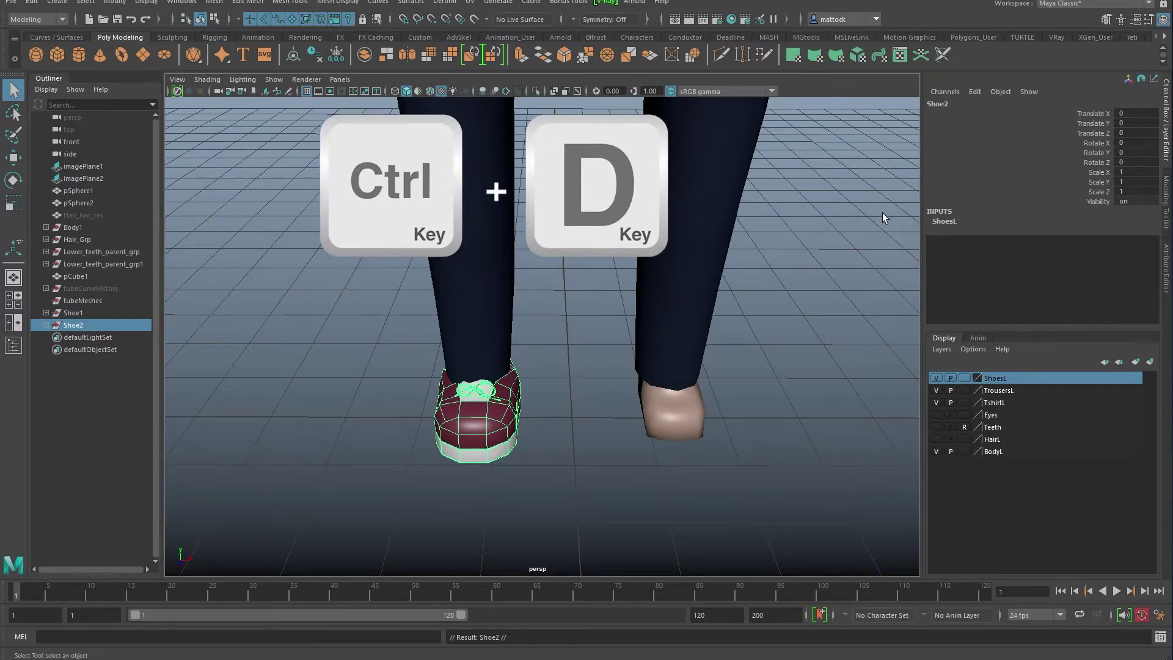
{"action": "key", "text": "ctrl+g"}
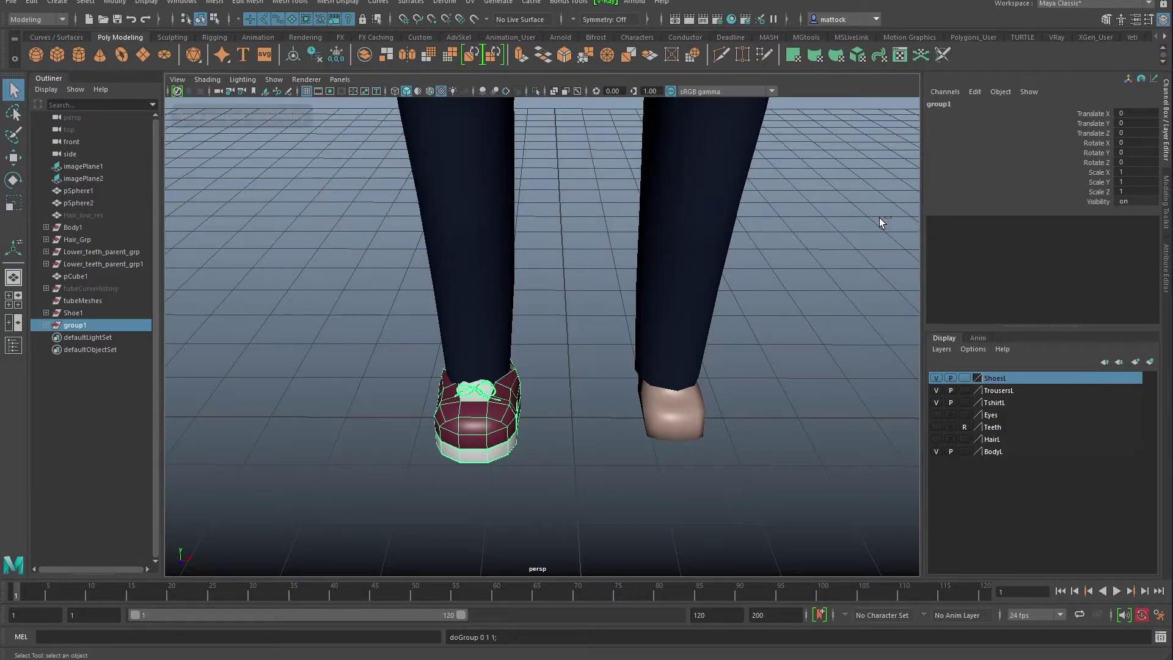
{"action": "key", "text": "ctrl+z"}
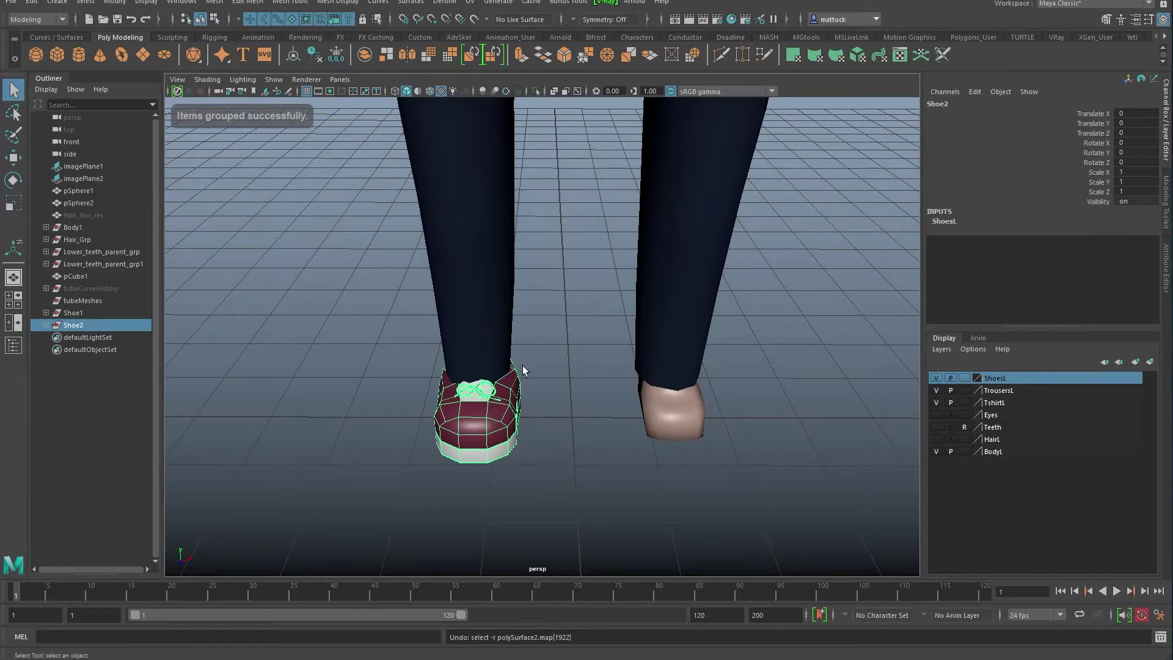
Mirror the duplicated Shoe2 group to the other foot by setting its Scale X to -1.
{"action": "key", "text": "w"}
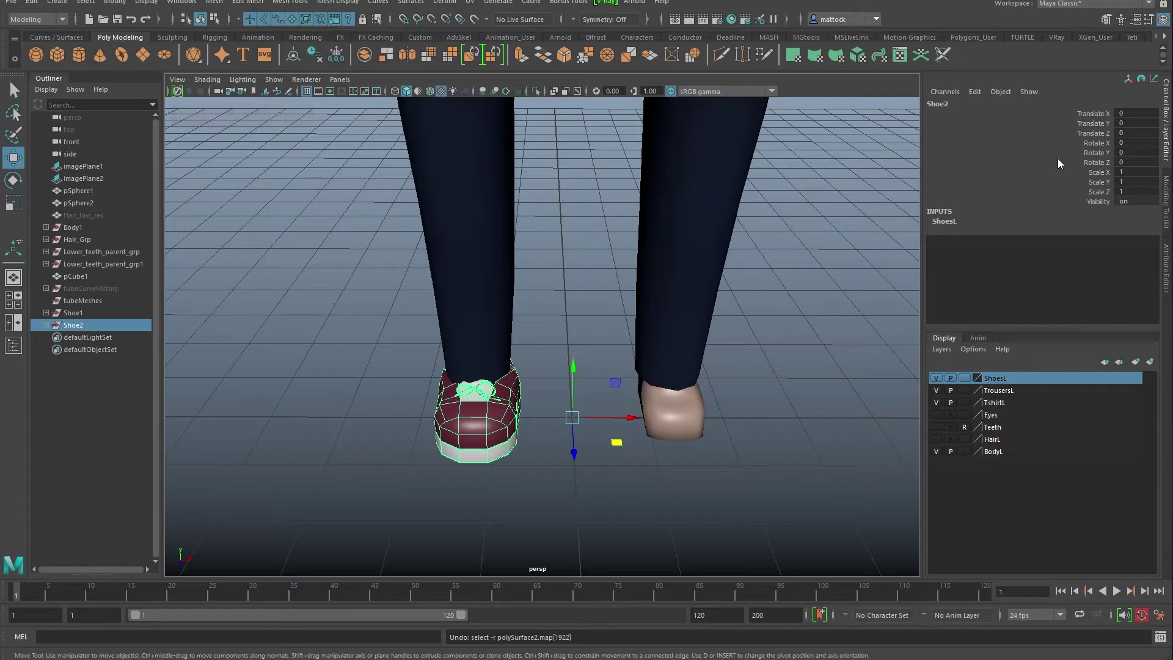
{"action": "double_click", "coordinate": [1145, 173]}
{"action": "type", "text": "-1"}
{"action": "key", "text": "Return"}
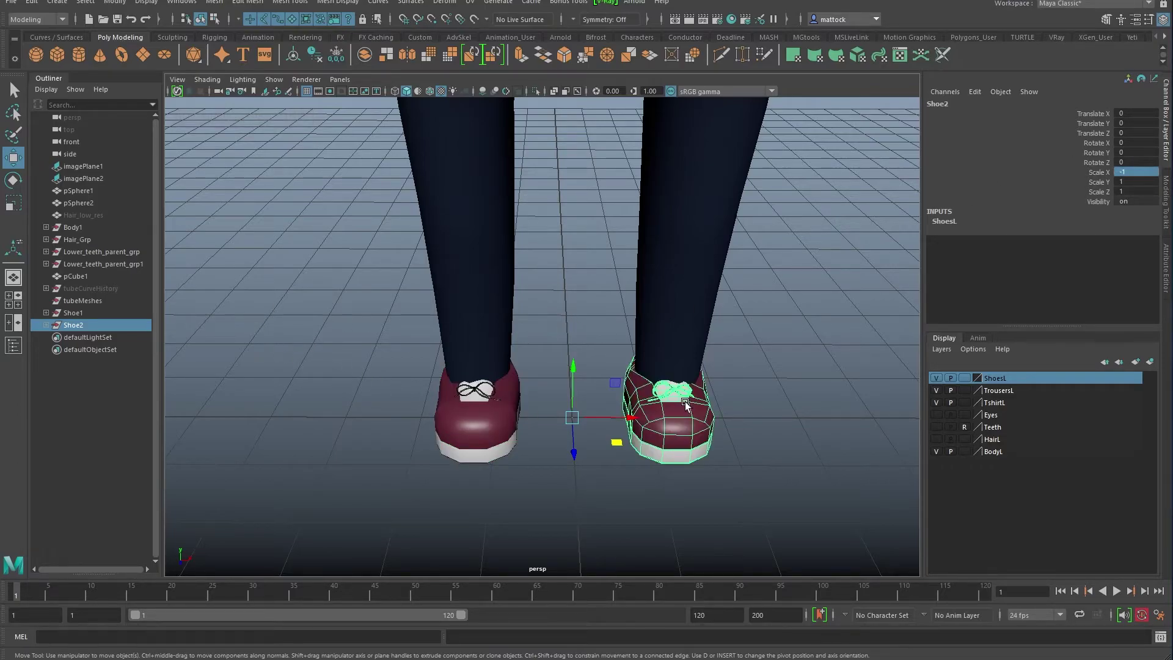
Select the mirrored shoe, examine its whole UV layout in the UV Editor and close that editor.
{"action": "left_click_drag", "start_coordinate": [686, 404], "coordinate": [652, 403], "text": "alt"}
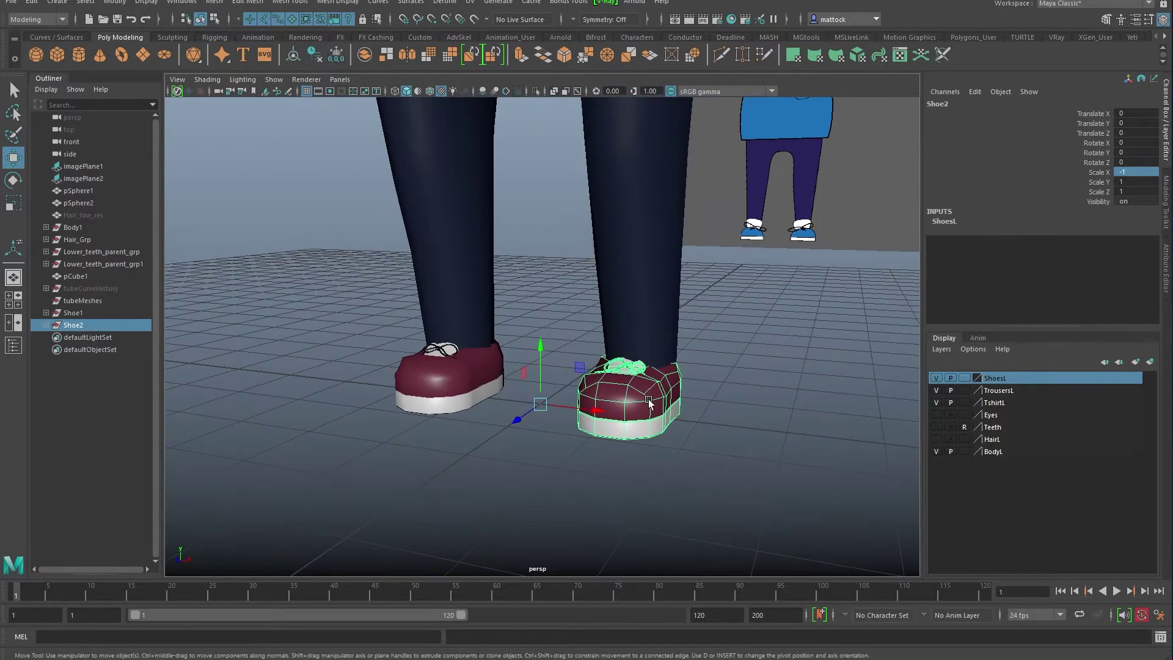
{"action": "left_click", "coordinate": [651, 403]}
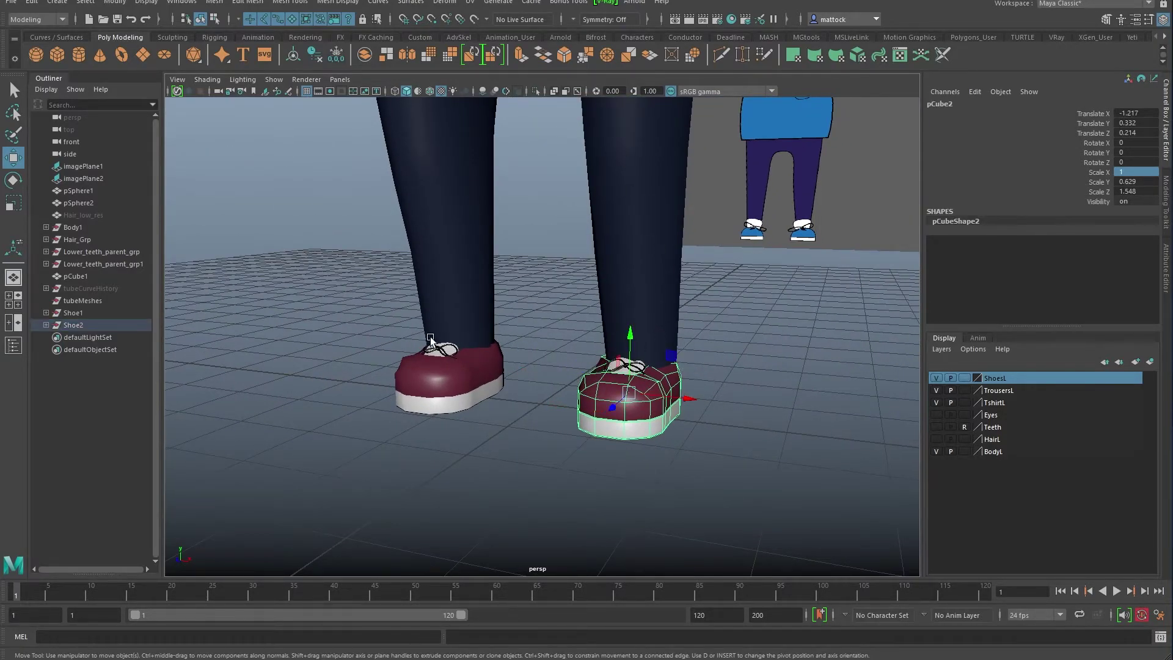
{"action": "left_click", "coordinate": [470, 2]}
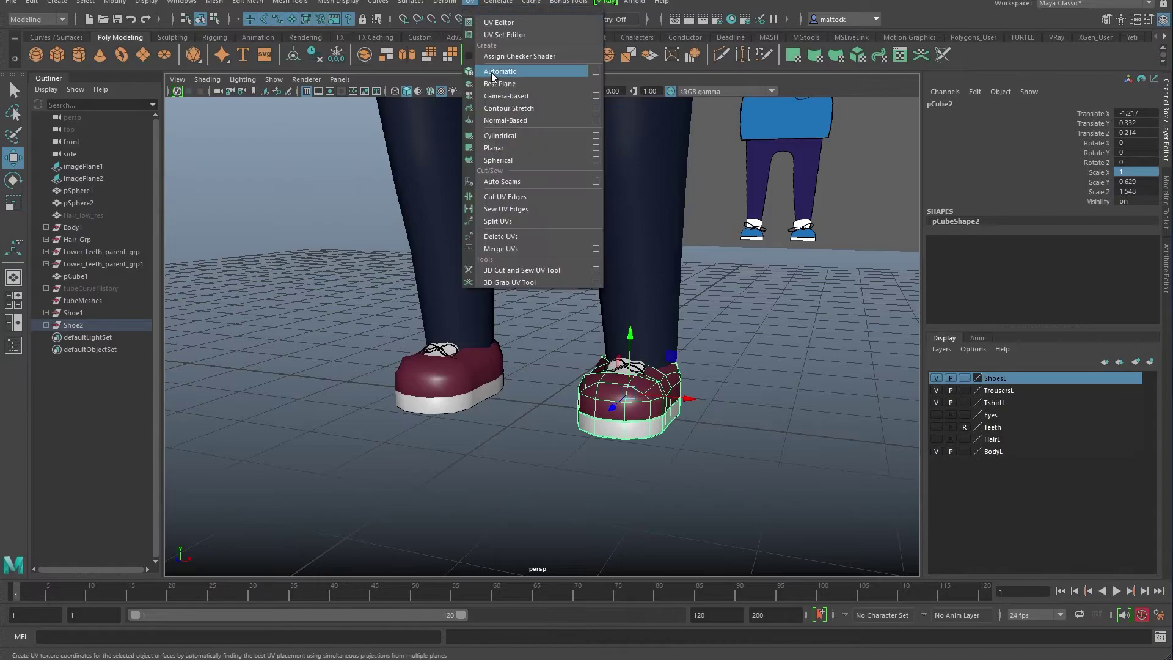
{"action": "left_click", "coordinate": [499, 23]}
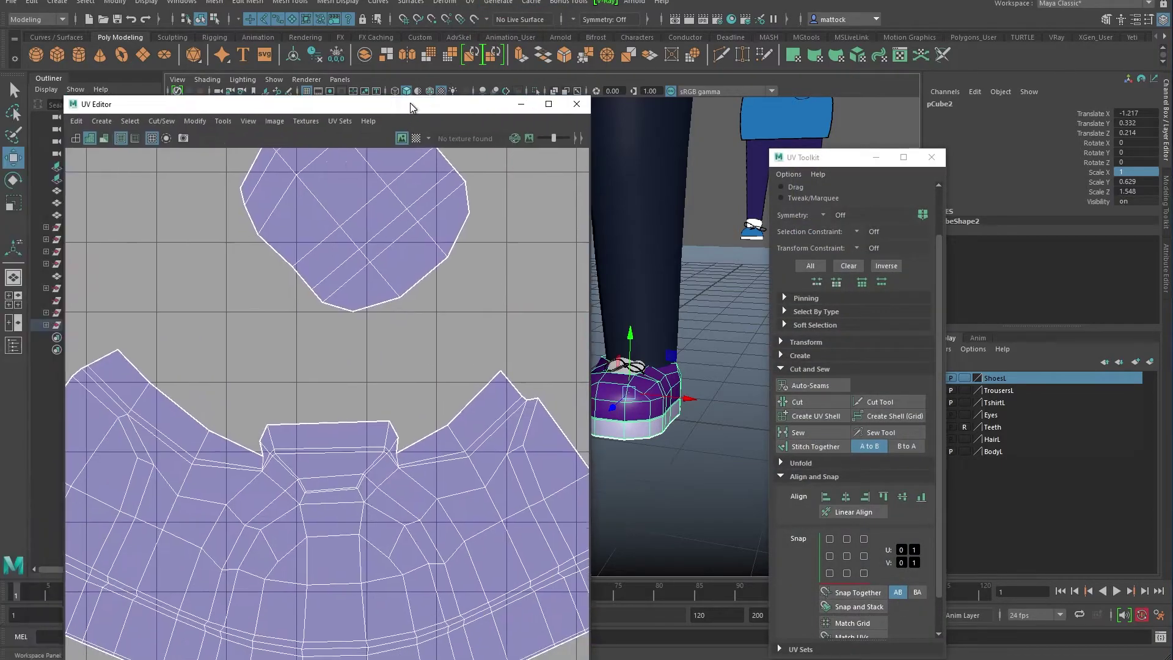
{"action": "left_click_drag", "start_coordinate": [409, 107], "coordinate": [416, 85]}
{"action": "scroll", "coordinate": [356, 301], "scroll_direction": "down", "scroll_amount": 6}
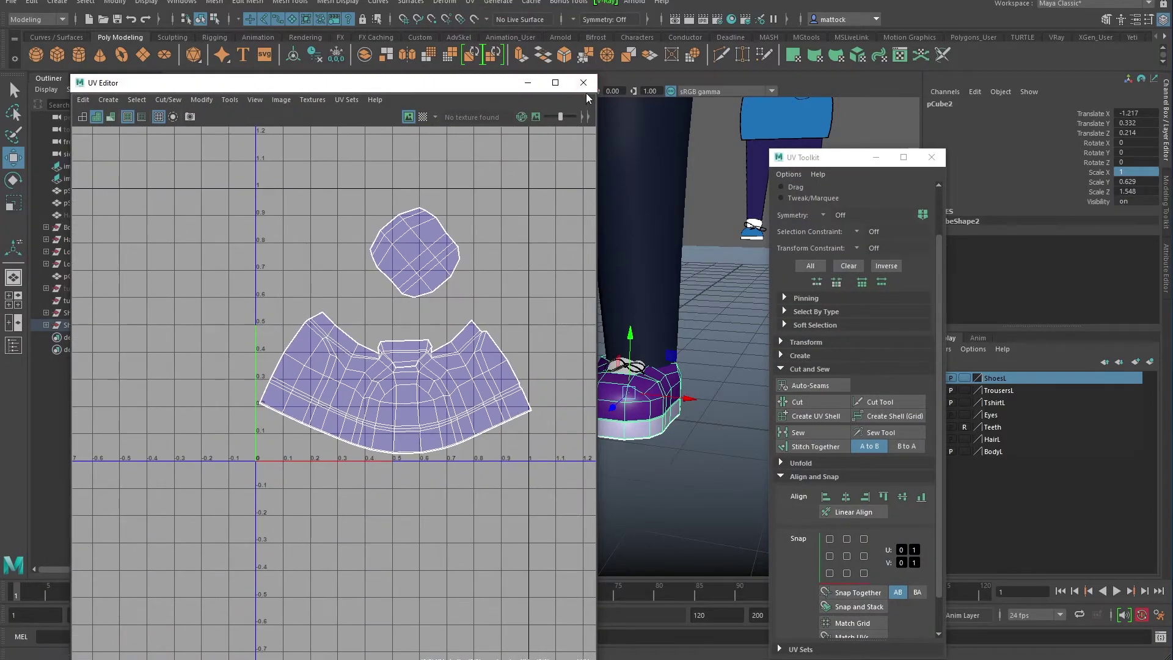
{"action": "left_click", "coordinate": [584, 83]}
Examine the whole character with both shoes in the perspective view and deselect the mirrored shoe.
{"action": "right_click_drag", "start_coordinate": [713, 304], "coordinate": [529, 267], "text": "alt"}
{"action": "middle_click_drag", "start_coordinate": [529, 267], "coordinate": [581, 349], "text": "alt"}
{"action": "right_click_drag", "start_coordinate": [581, 348], "coordinate": [489, 358], "text": "alt"}
{"action": "left_click_drag", "start_coordinate": [488, 357], "coordinate": [455, 352], "text": "alt"}
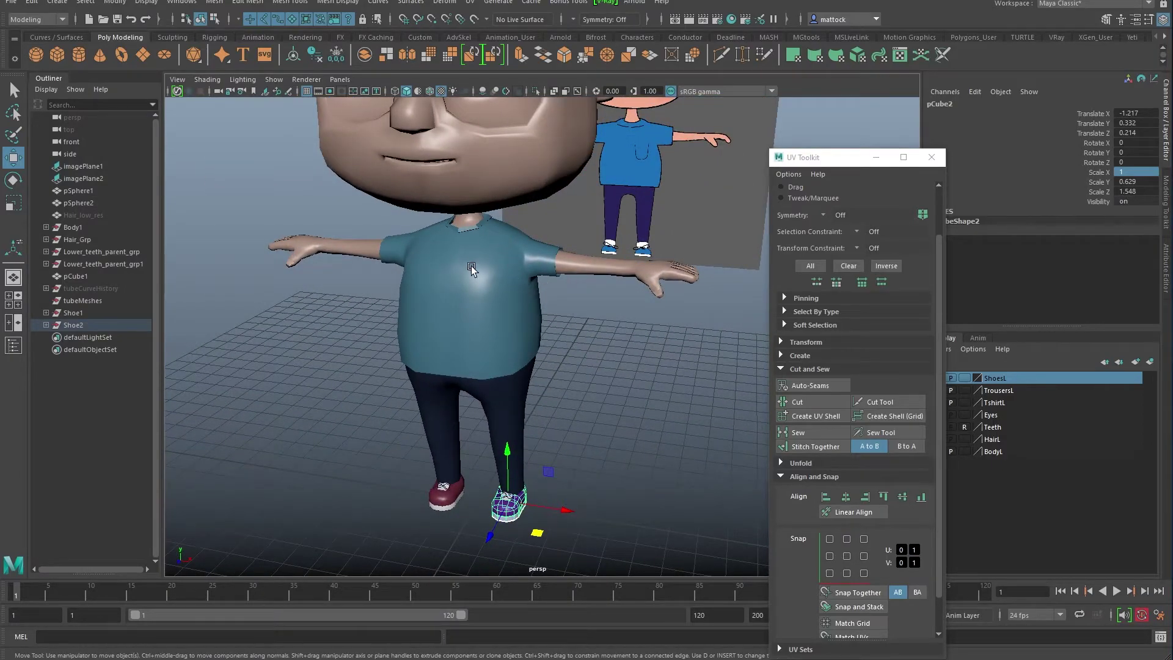
{"action": "scroll", "coordinate": [482, 317], "scroll_direction": "up", "scroll_amount": 4}
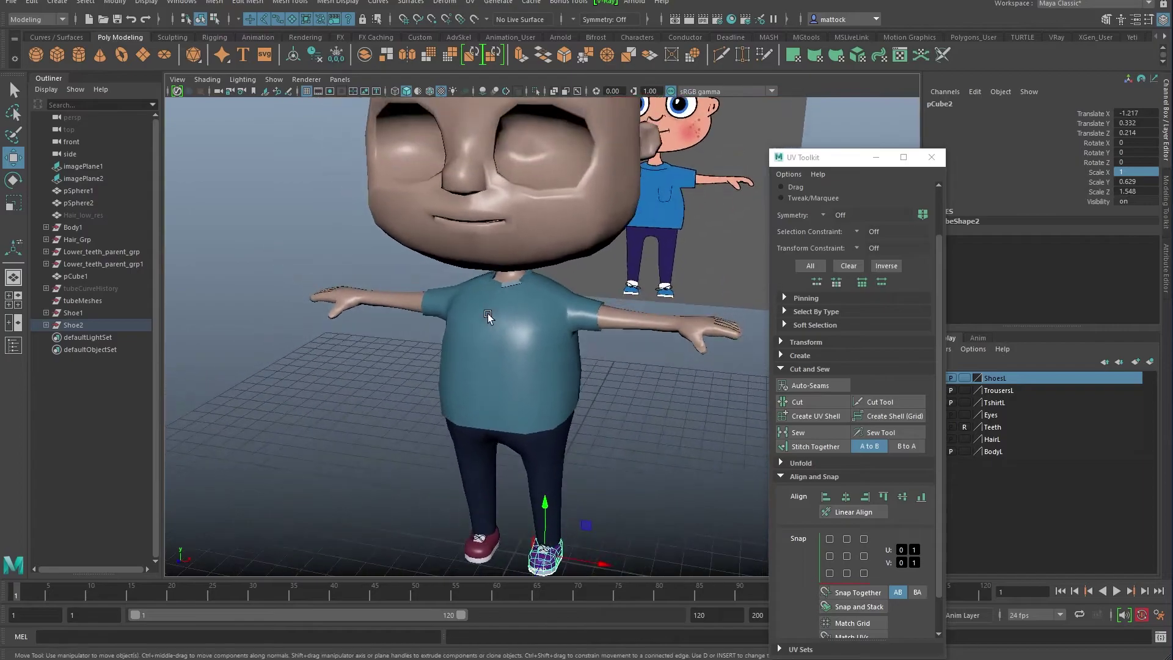
{"action": "left_click_drag", "start_coordinate": [489, 315], "coordinate": [489, 294], "text": "alt"}
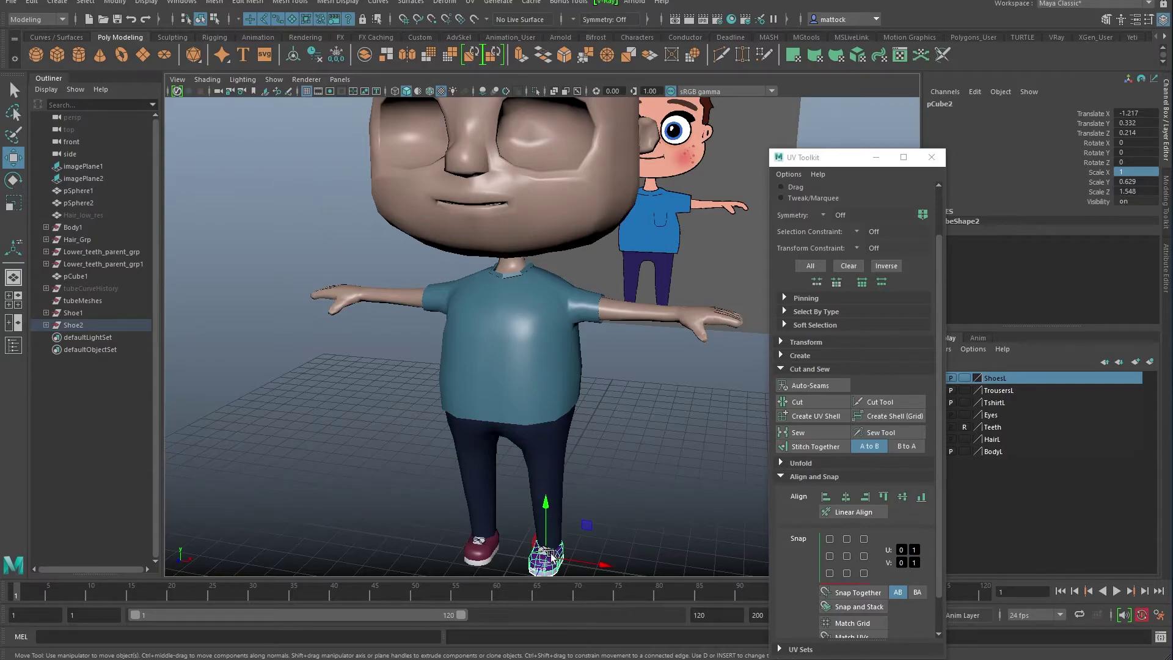
{"action": "left_click_drag", "start_coordinate": [655, 390], "coordinate": [589, 390], "text": "alt"}
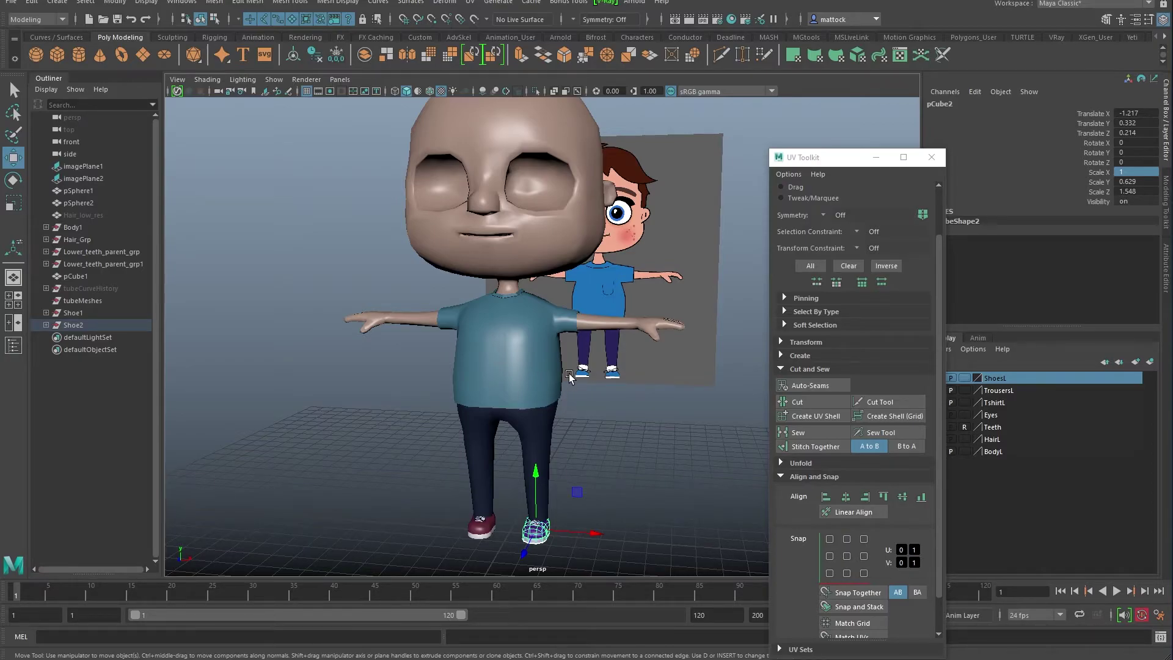
{"action": "left_click", "coordinate": [636, 410]}
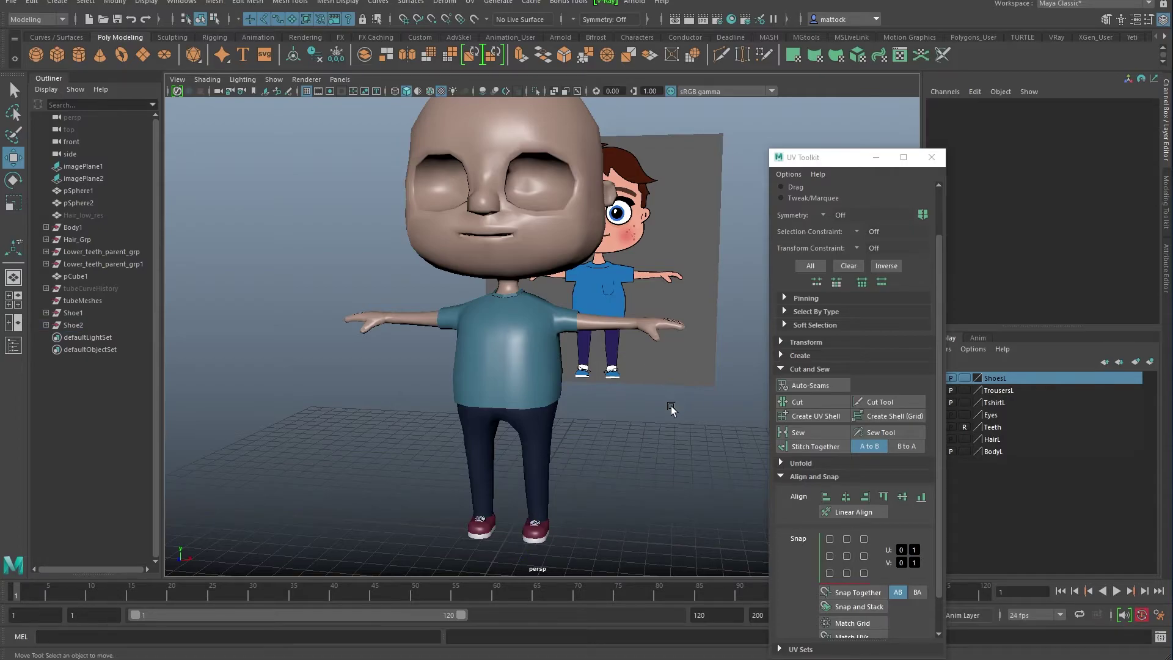